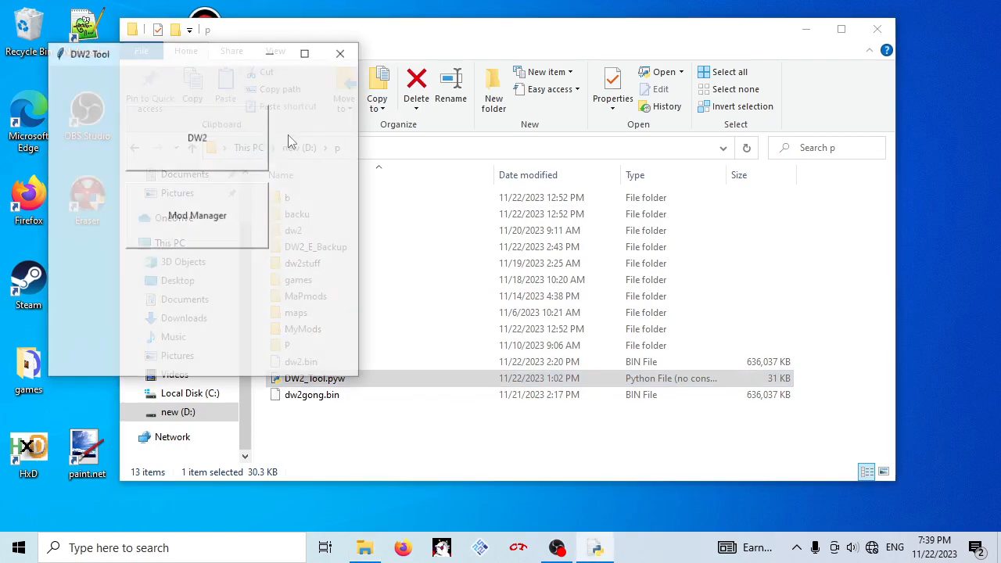
- Look inside the DW2_Stage_Mods folder and return to the p folder
drag(217, 62, 641, 127)
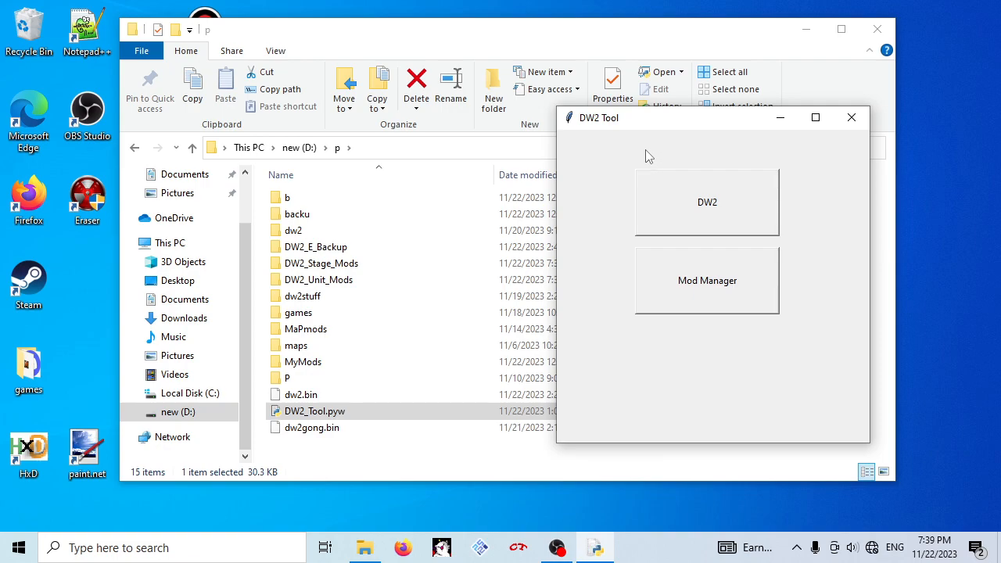
drag(671, 119, 673, 111)
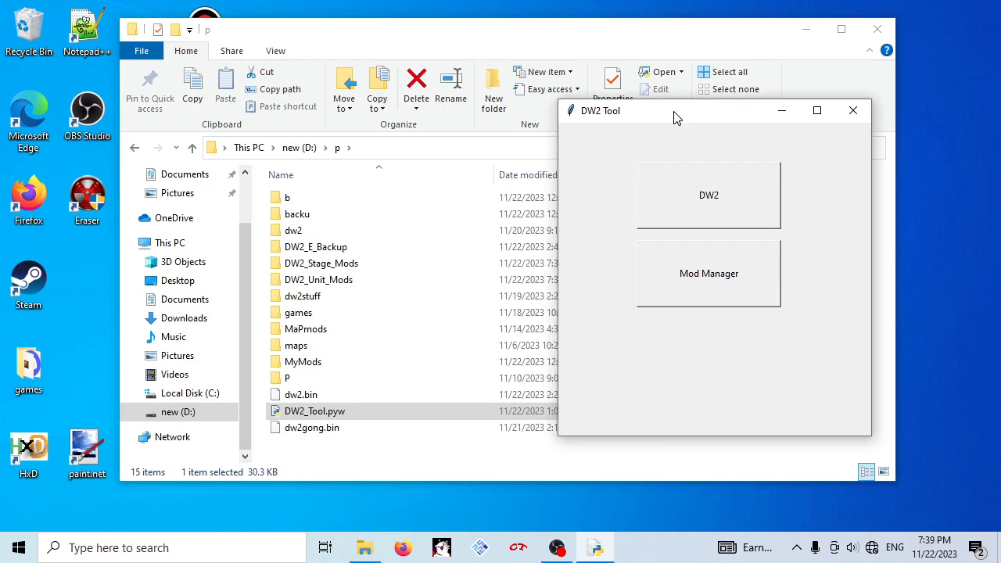
double_click(344, 266)
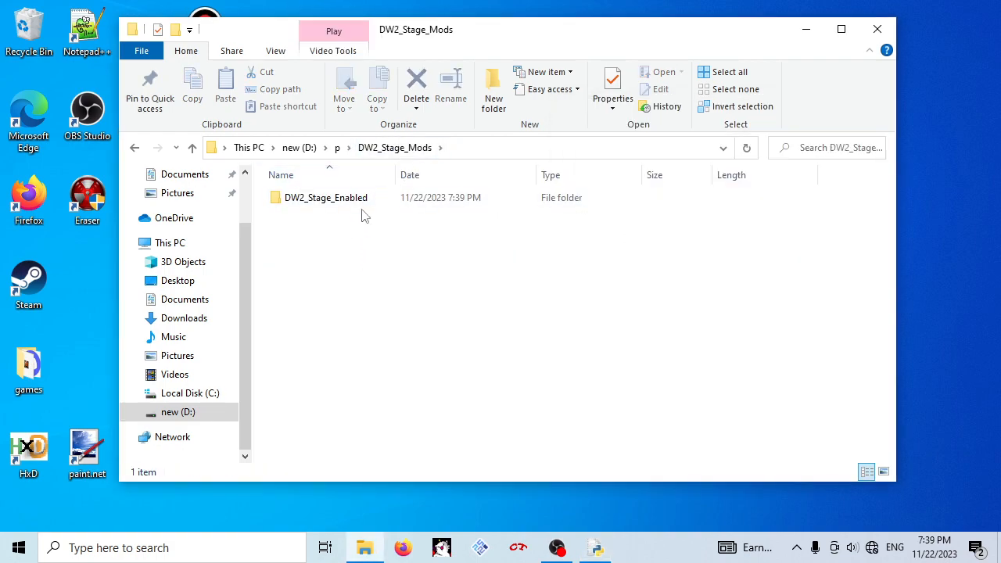
click(337, 147)
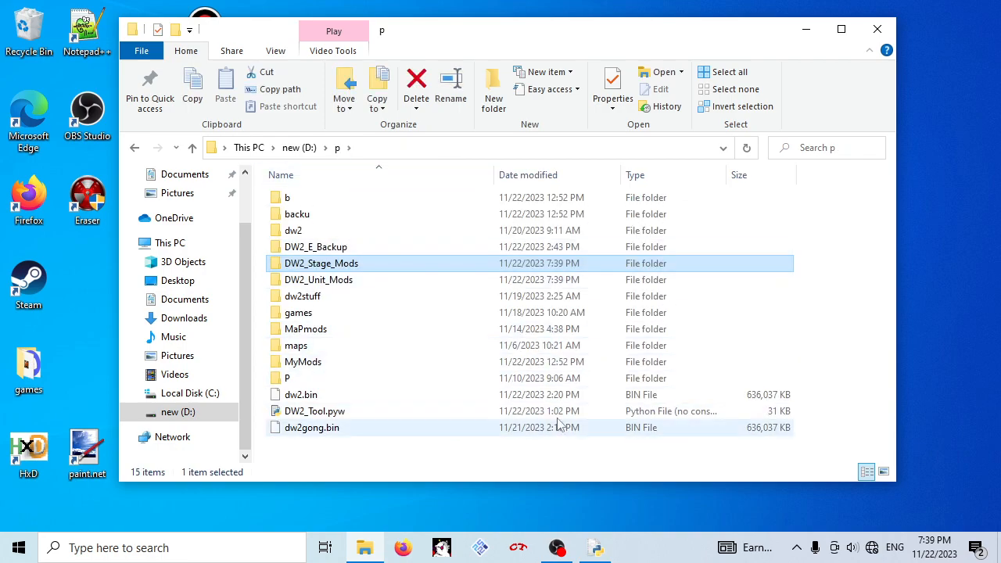
- Switch to DW2 Tool, enter its DW2 section and open the Unit Editor
click(596, 548)
drag(697, 110, 516, 103)
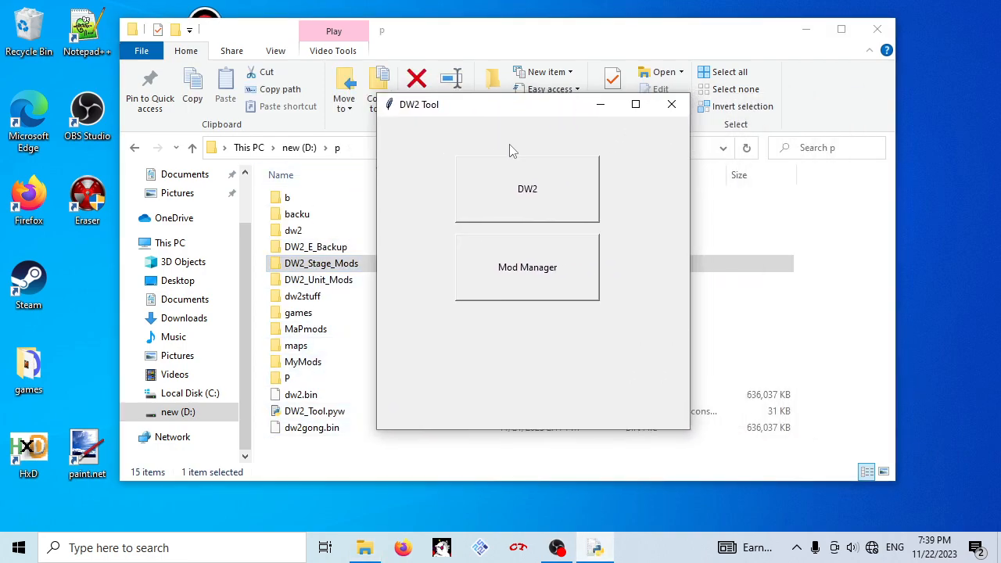
click(531, 191)
click(237, 81)
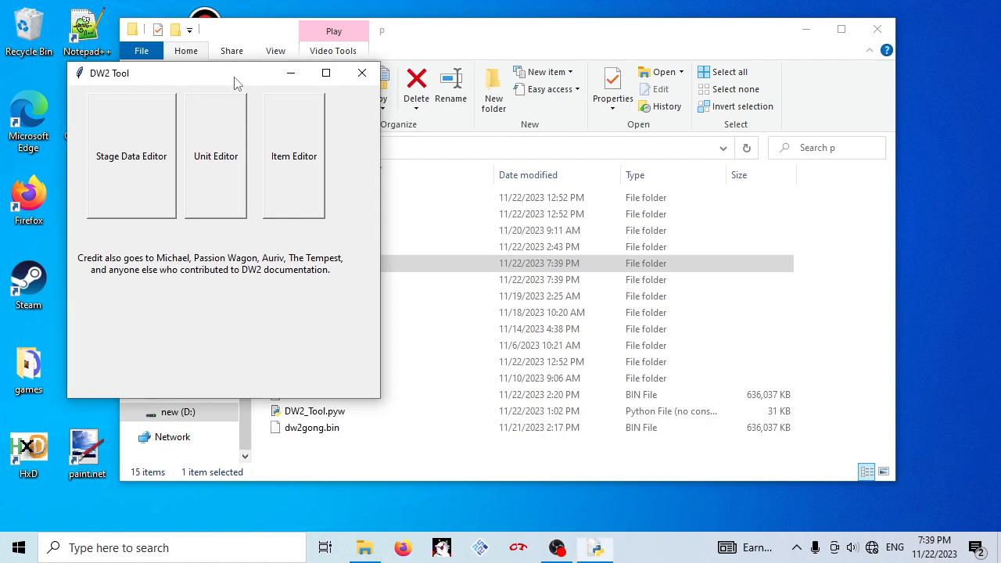
drag(237, 82, 559, 117)
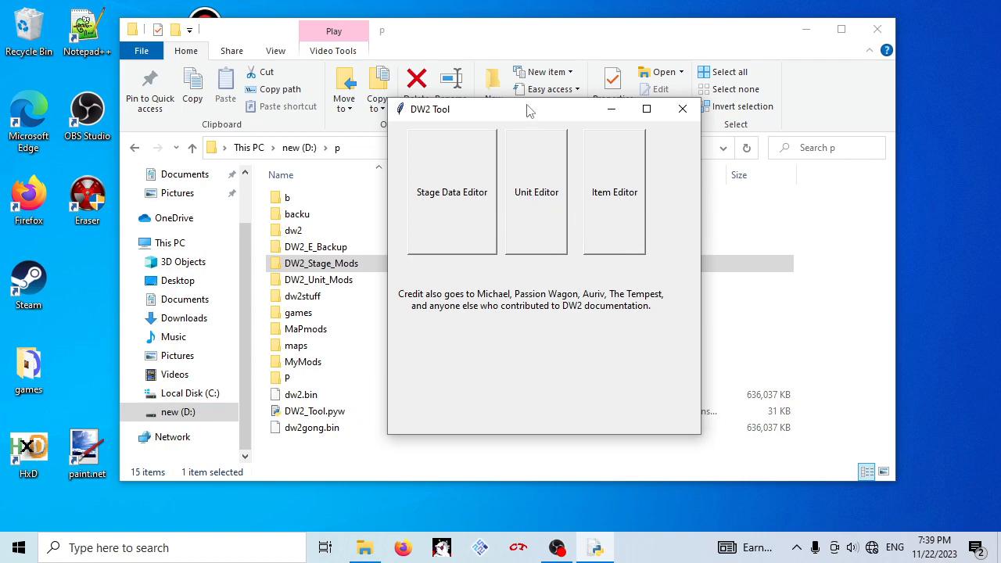
drag(526, 107, 514, 91)
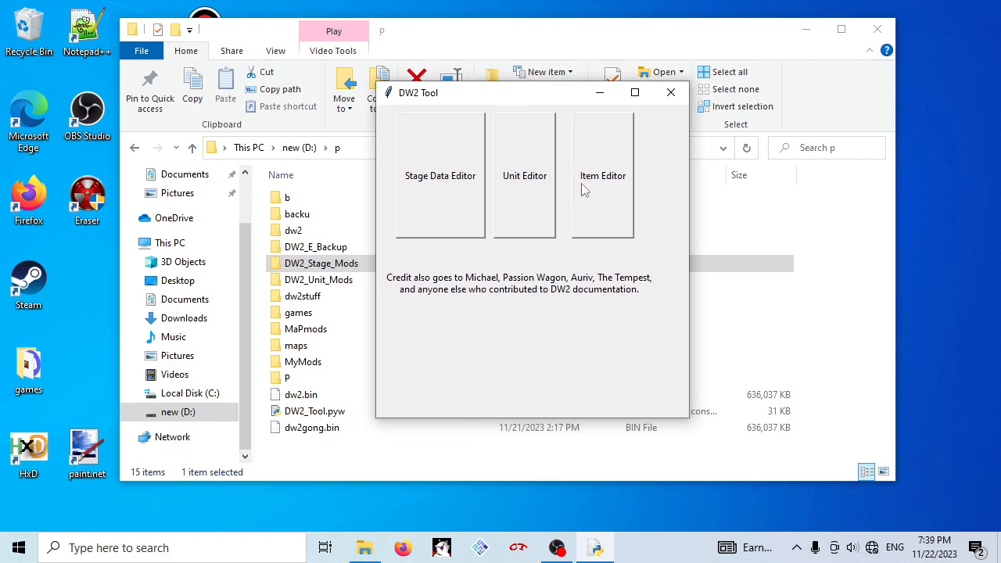
drag(512, 99, 495, 89)
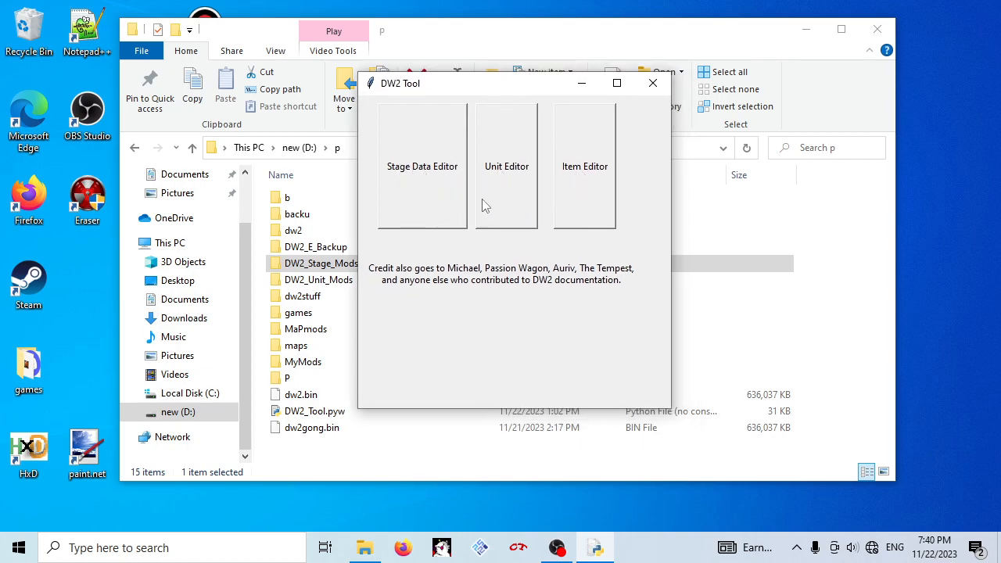
click(516, 191)
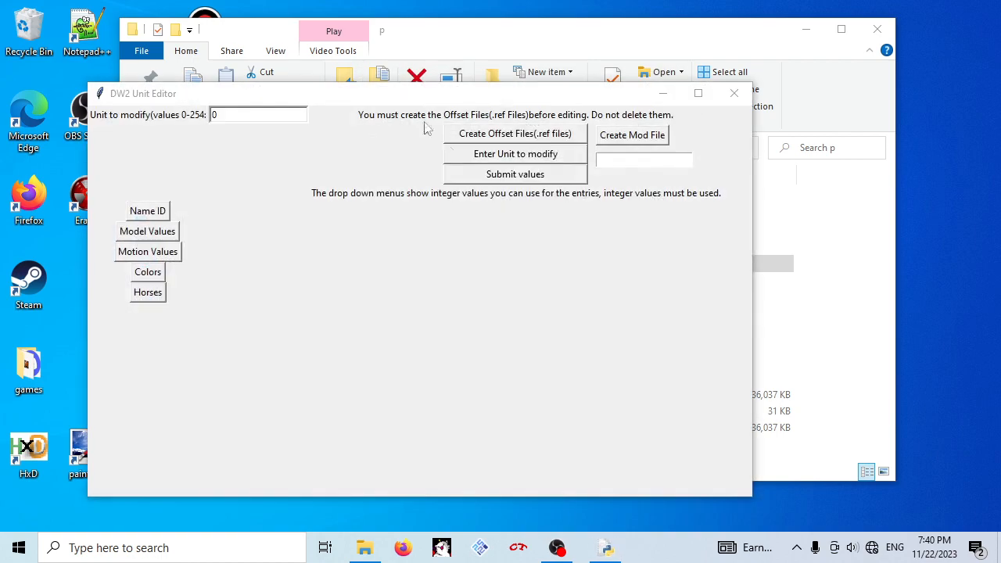
drag(404, 99, 481, 109)
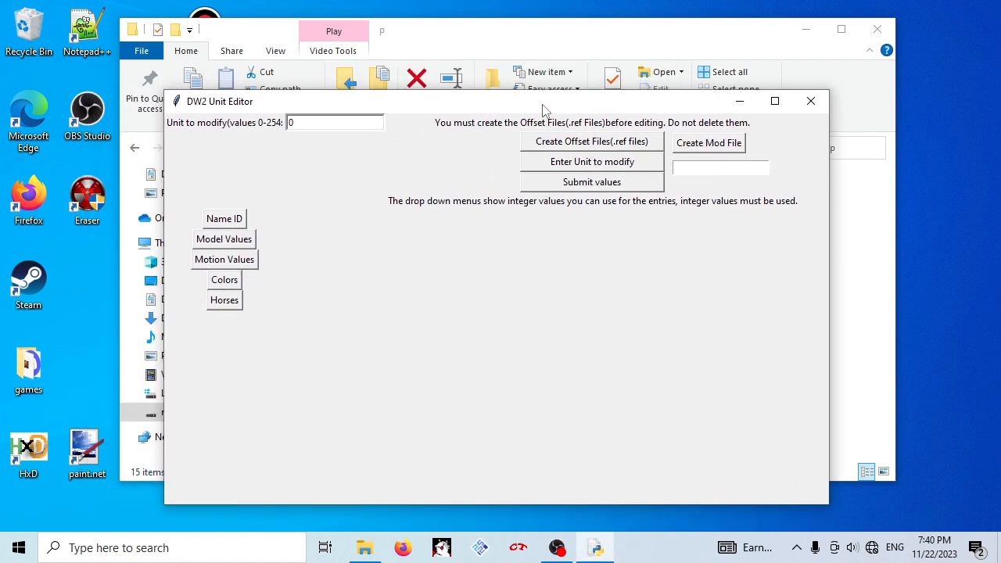
drag(542, 104, 544, 94)
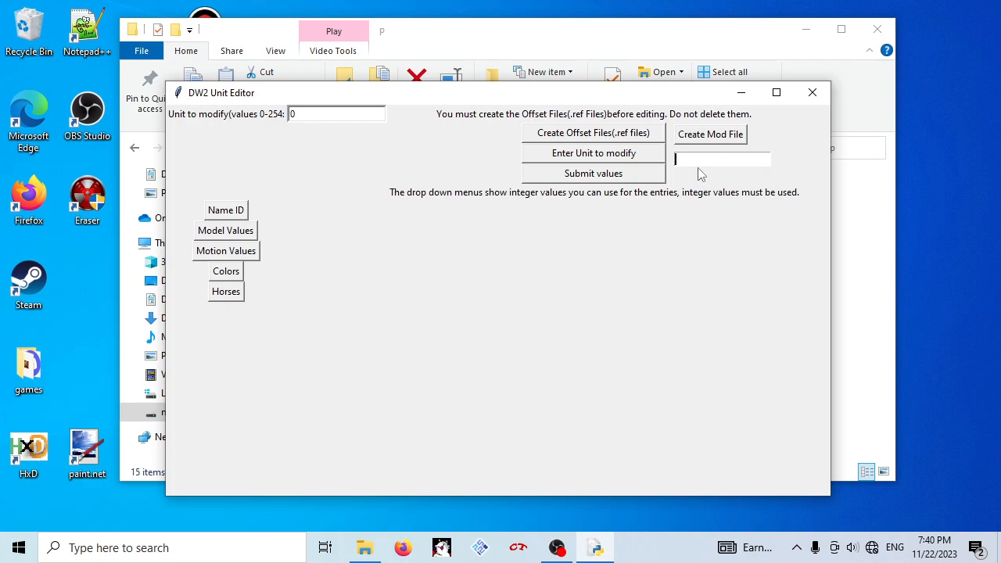
- Enter dfg.fgfj as the mod file name in the Unit Editor and highlight its .fgfj extension
text(dfg)
text(.ed)
text(gf)
text(j)
drag(693, 159, 732, 162)
- Look inside the DW2_Unit_Mods folder in File Explorer and return to the Unit Editor
drag(593, 103, 739, 255)
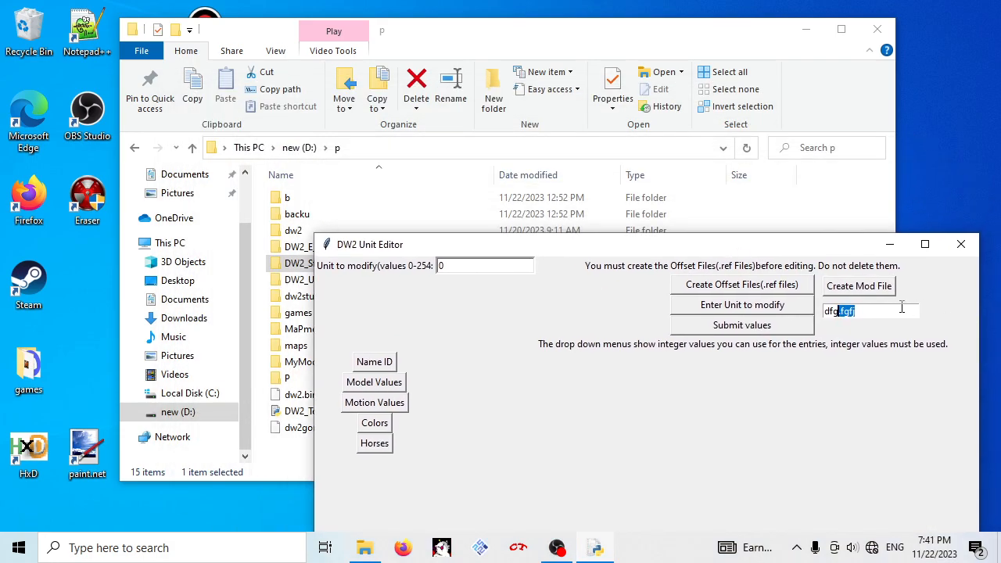
click(391, 230)
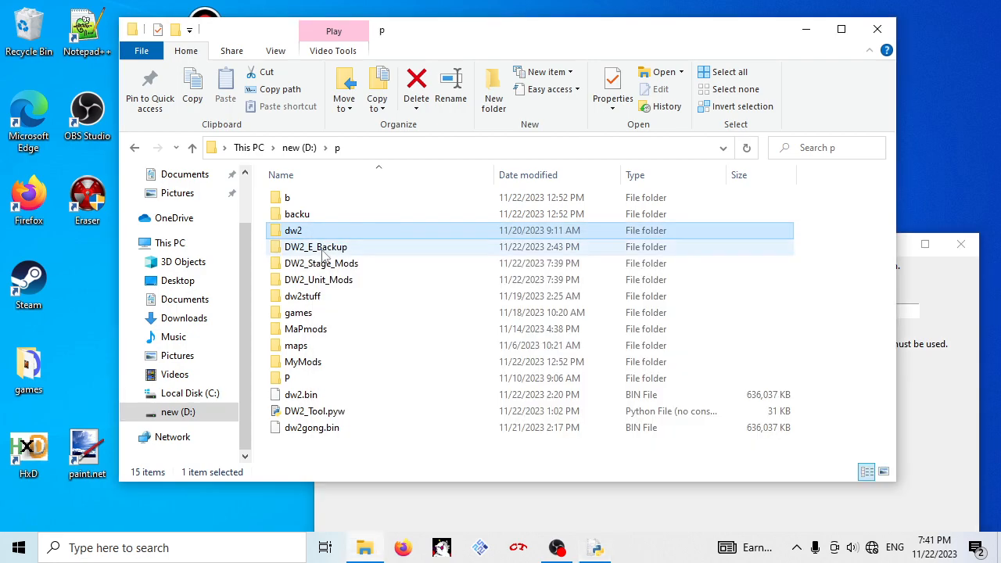
double_click(332, 280)
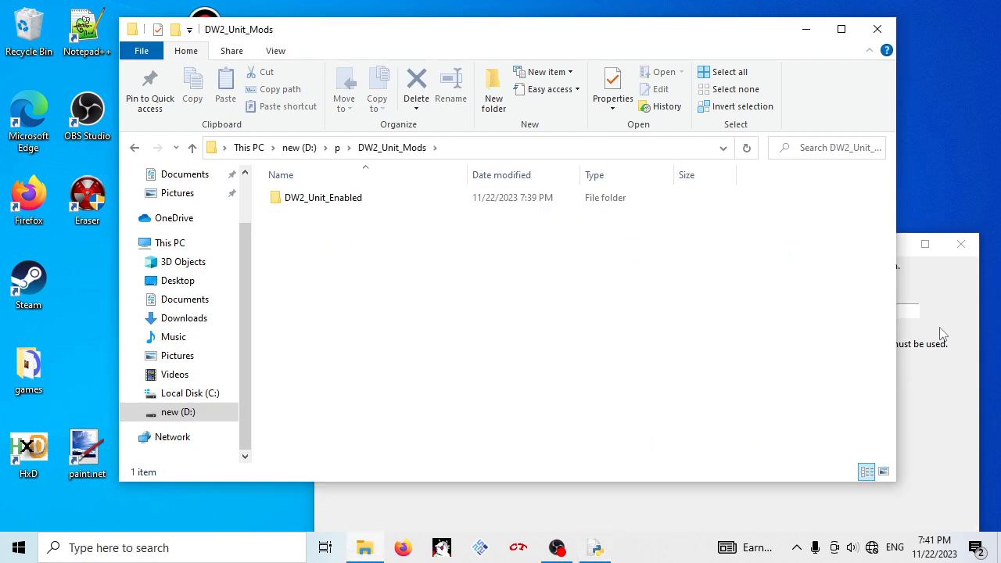
click(954, 392)
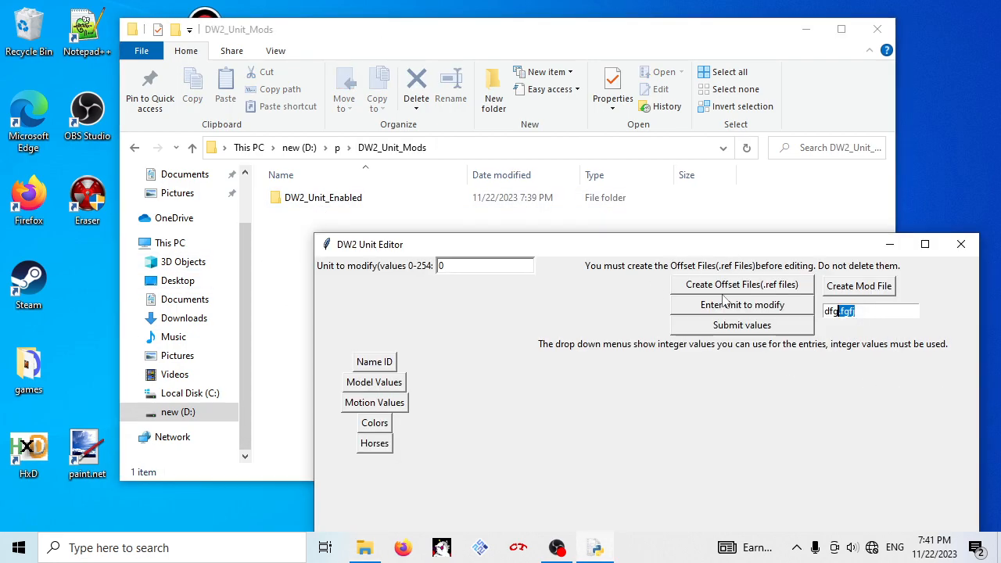
click(136, 148)
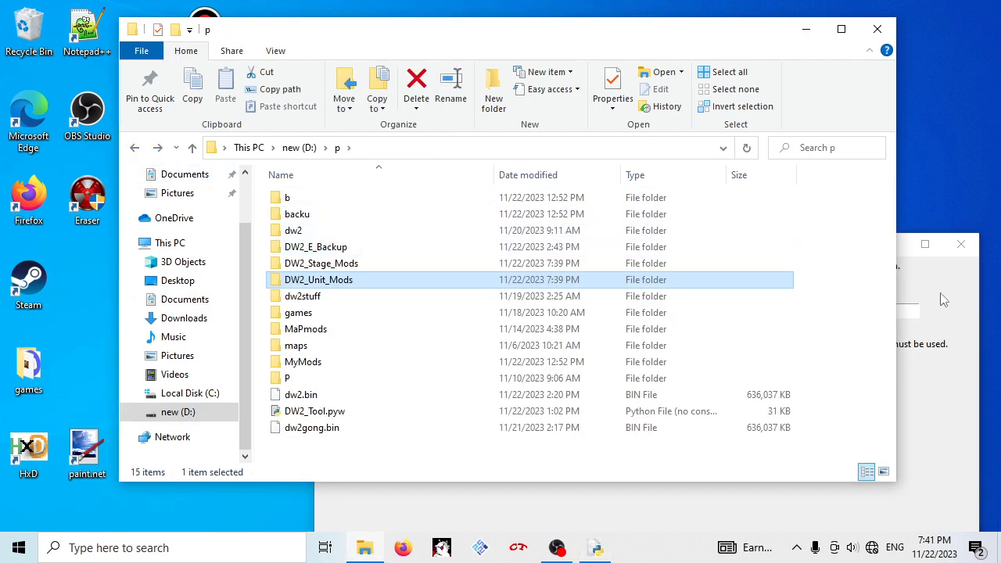
click(942, 298)
drag(730, 248, 662, 112)
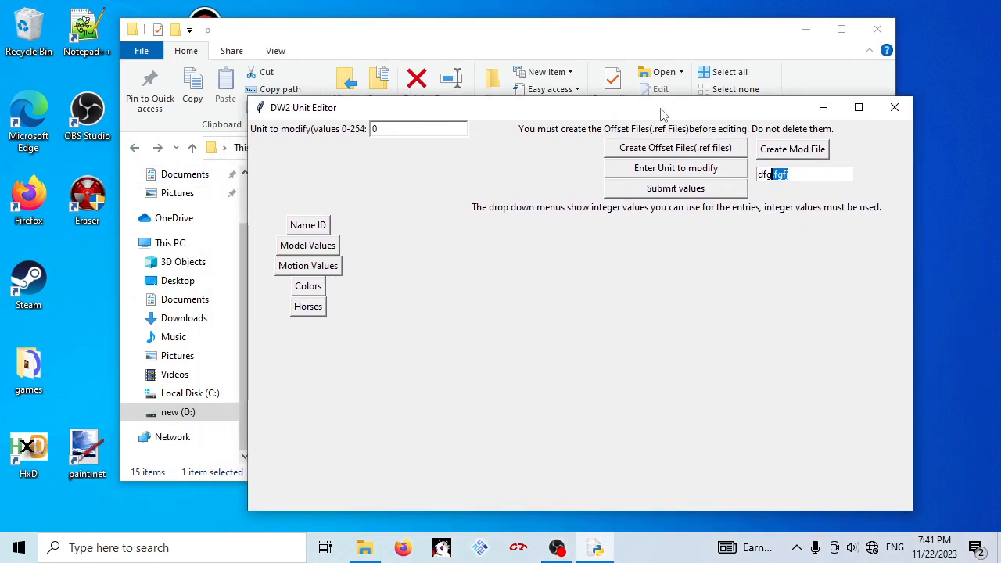
- Create the offset (.ref) files with the Unit Editor, keeping the p folder's file list in view
drag(523, 112, 639, 119)
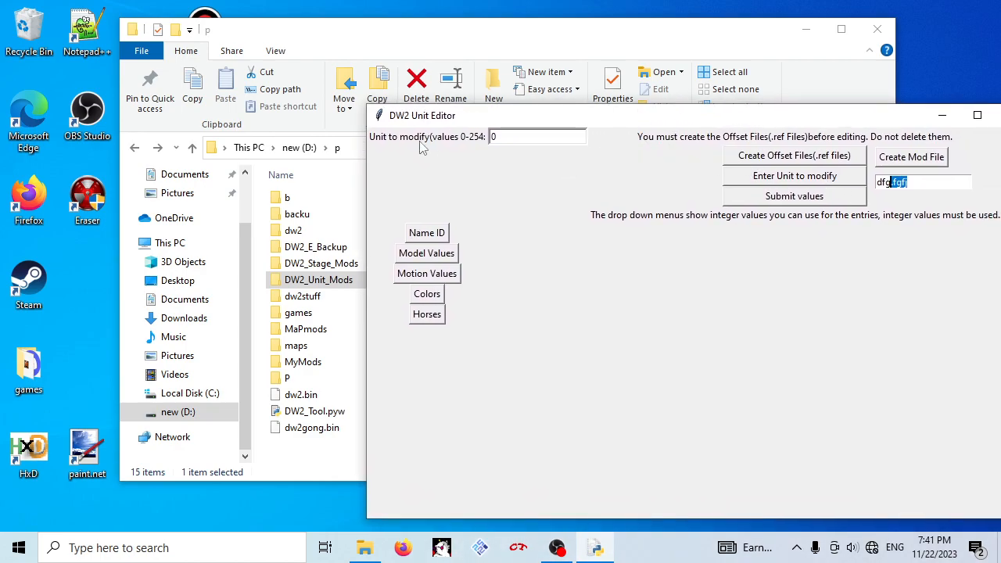
click(764, 161)
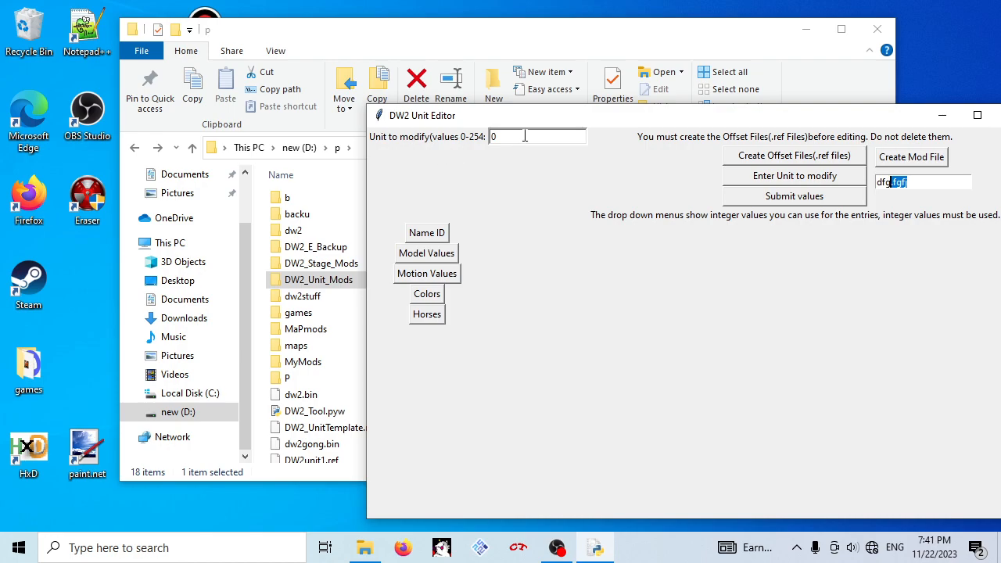
drag(539, 117, 484, 116)
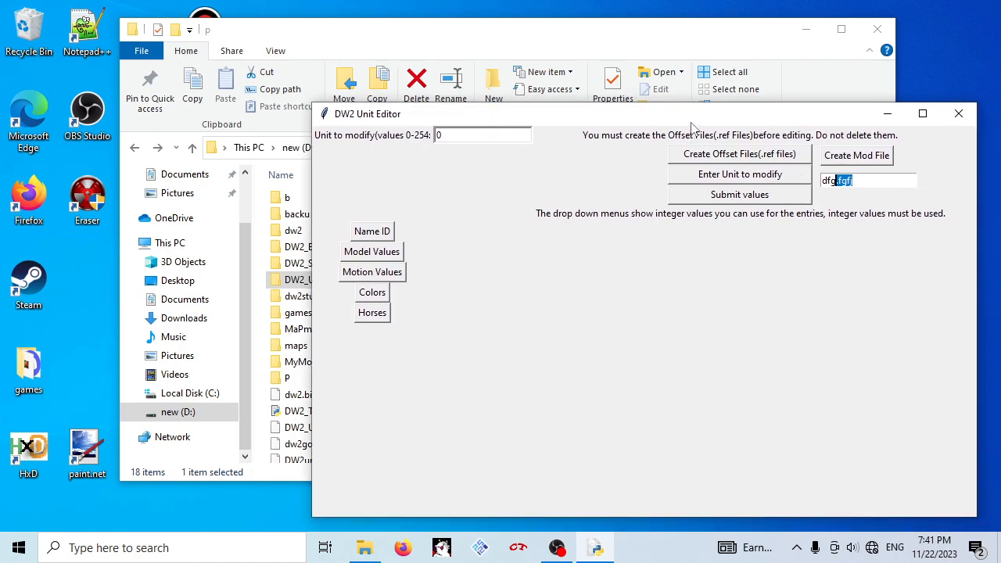
drag(697, 117, 754, 102)
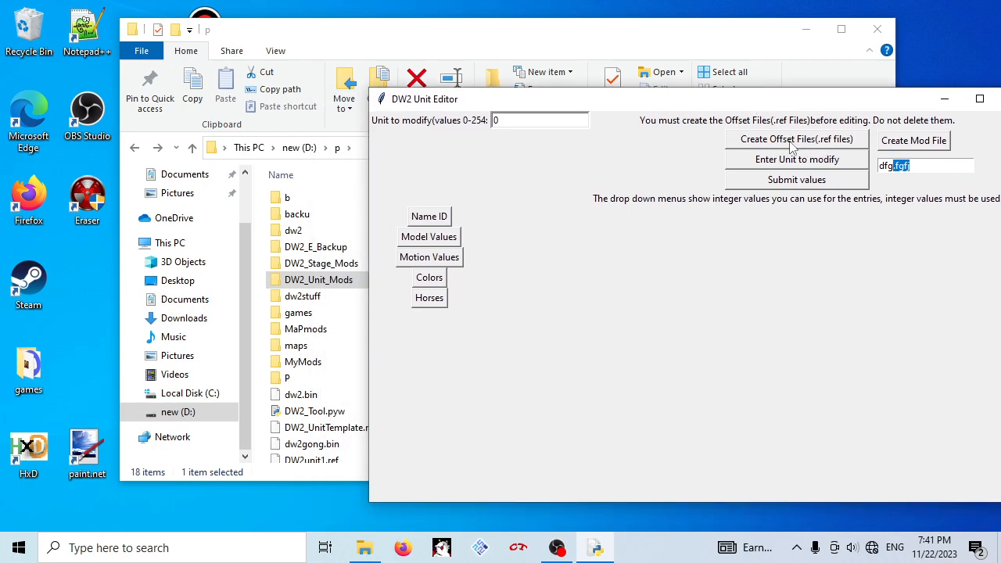
- Examine the generated .ref files and the DW2_Unit_Mods folder in the p folder, and return to the Unit Editor
drag(641, 102, 611, 58)
click(322, 428)
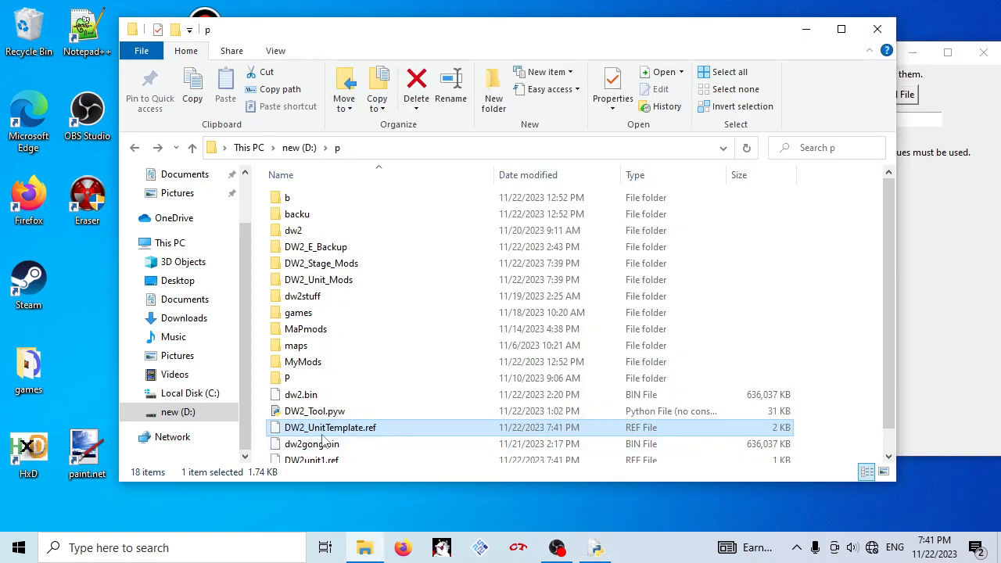
click(965, 241)
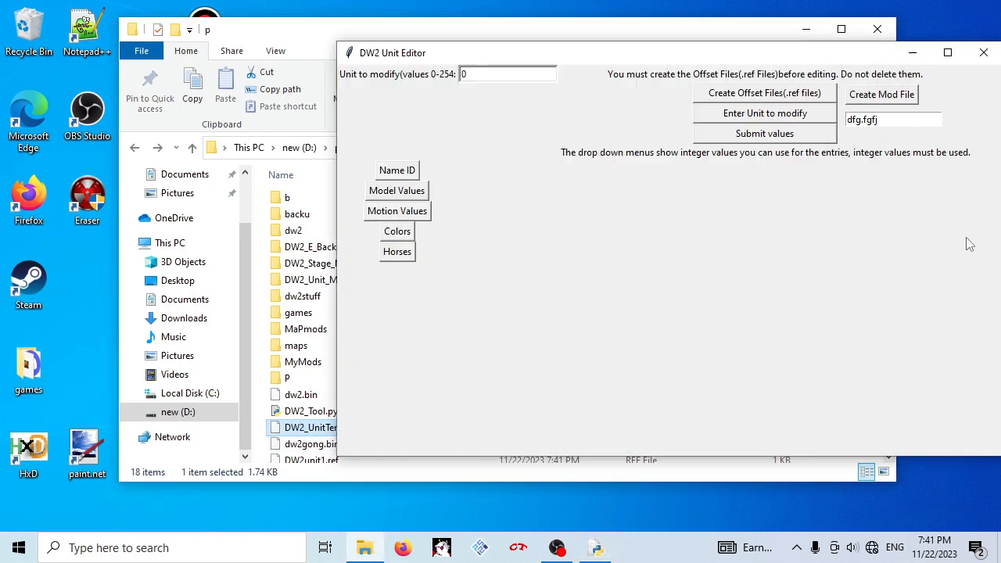
click(446, 35)
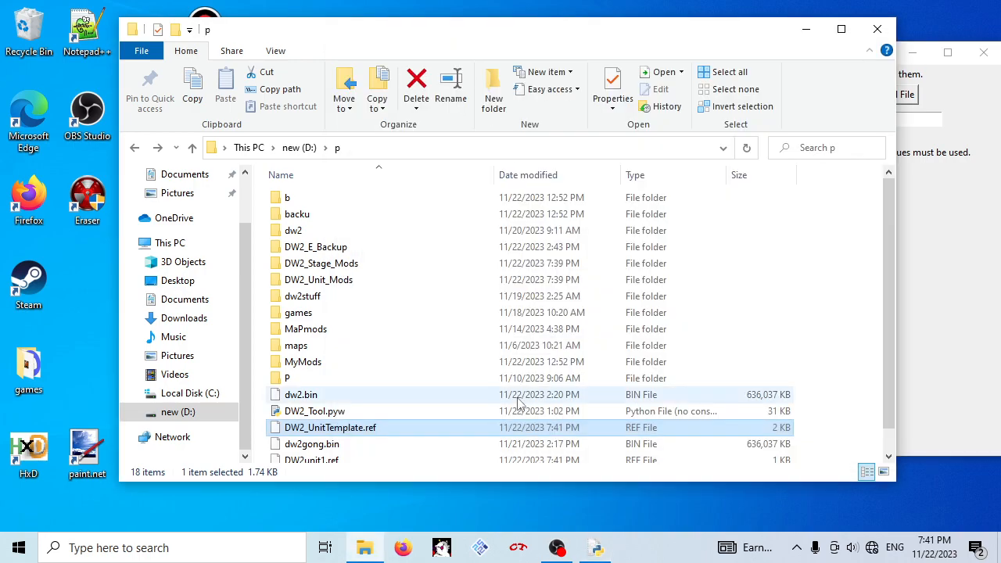
scroll(454, 419, down, 1)
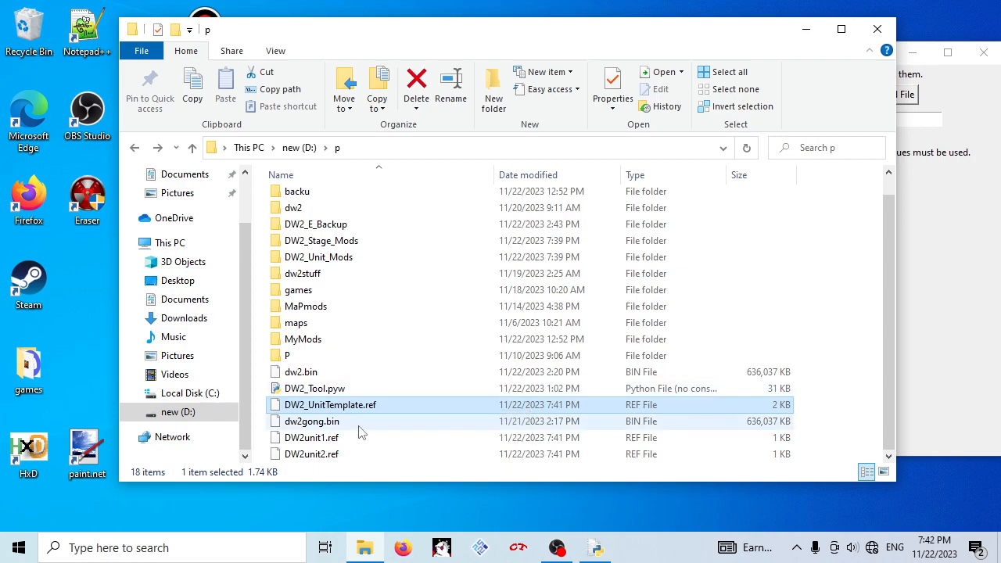
click(992, 289)
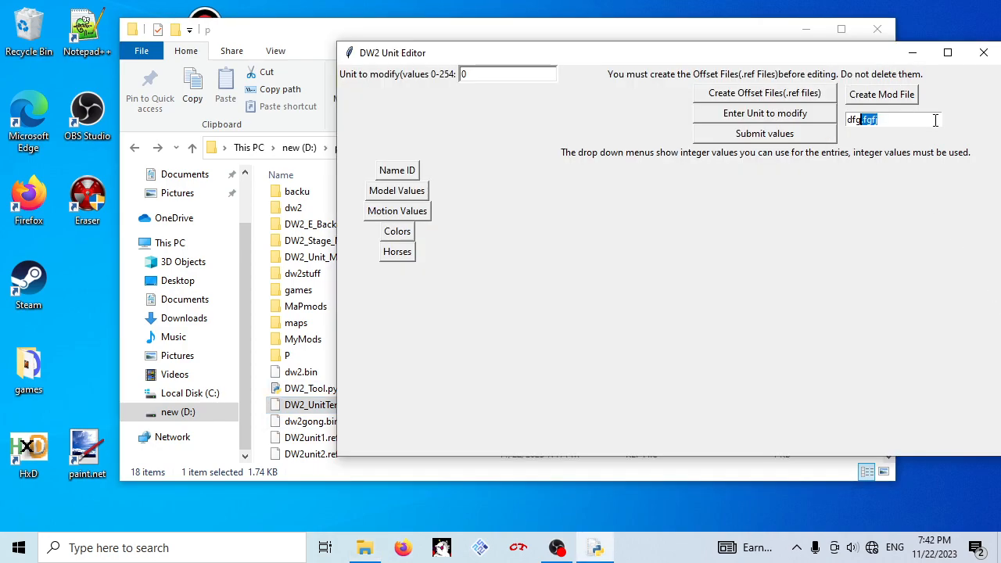
click(325, 258)
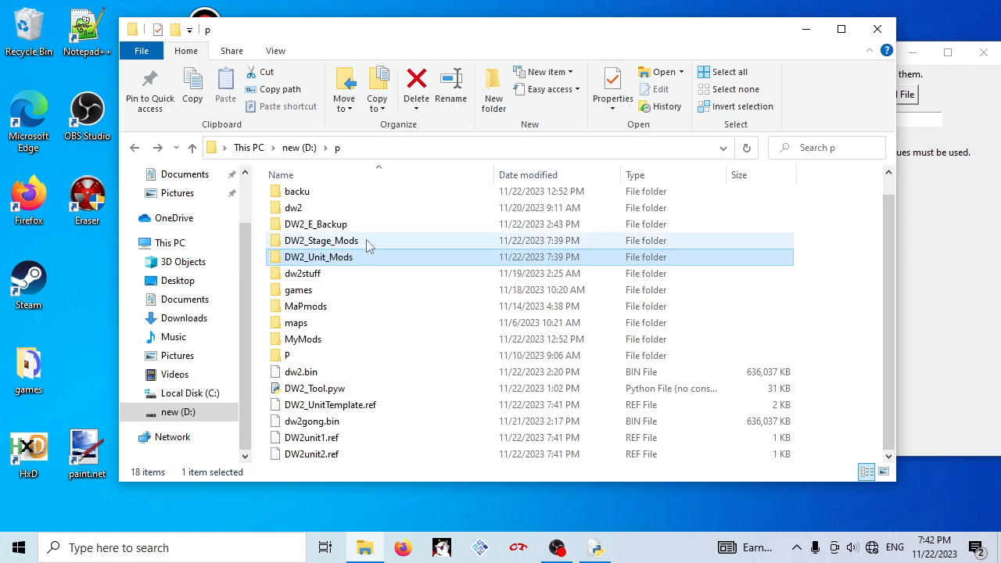
click(925, 213)
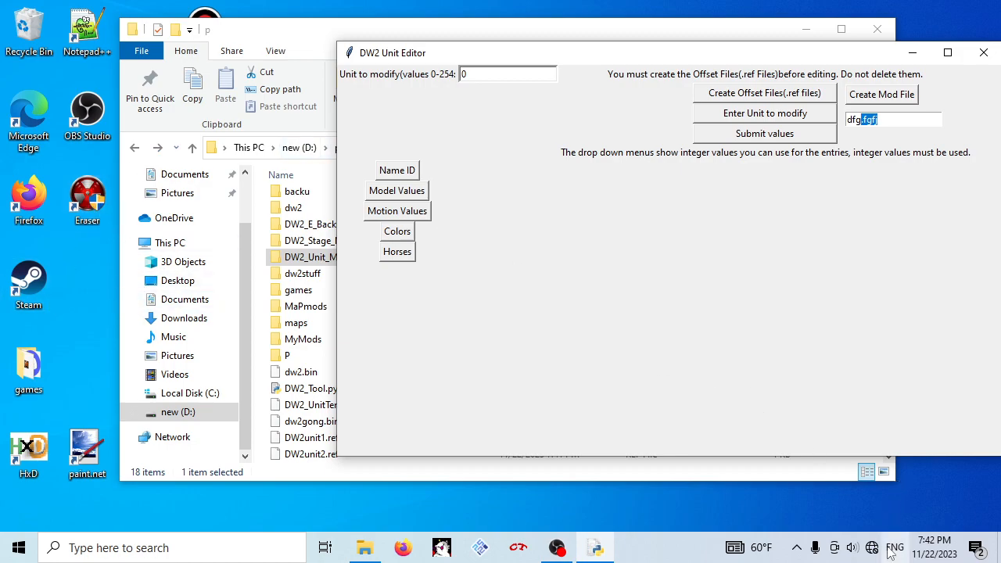
- Launch the PCSX2 emulator and close the Unit Editor
click(854, 551)
click(856, 552)
click(481, 548)
click(985, 52)
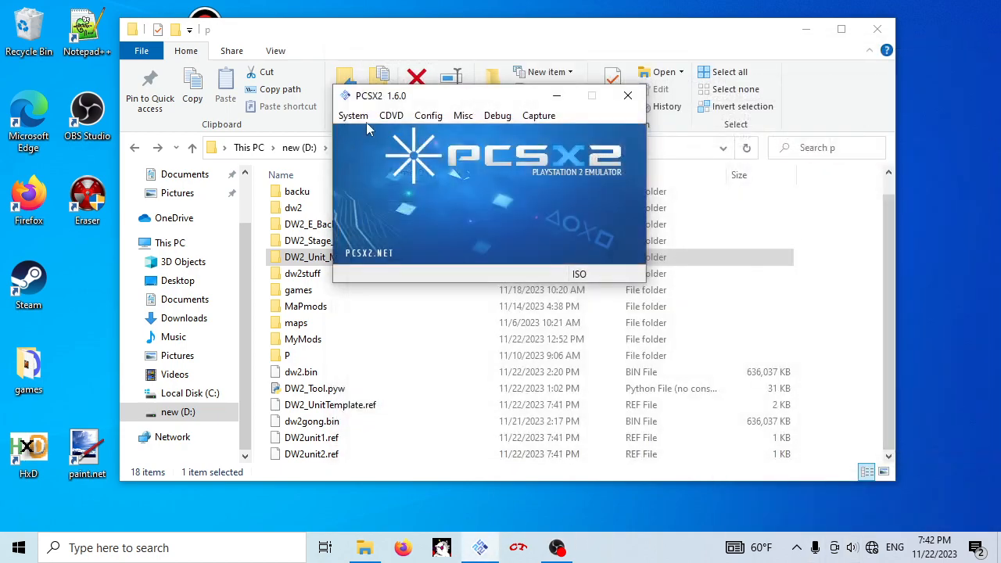
- Check that dw2gong.bin is the selected disc image in PCSX2 and boot the game from it
click(391, 115)
mouse_move(412, 136)
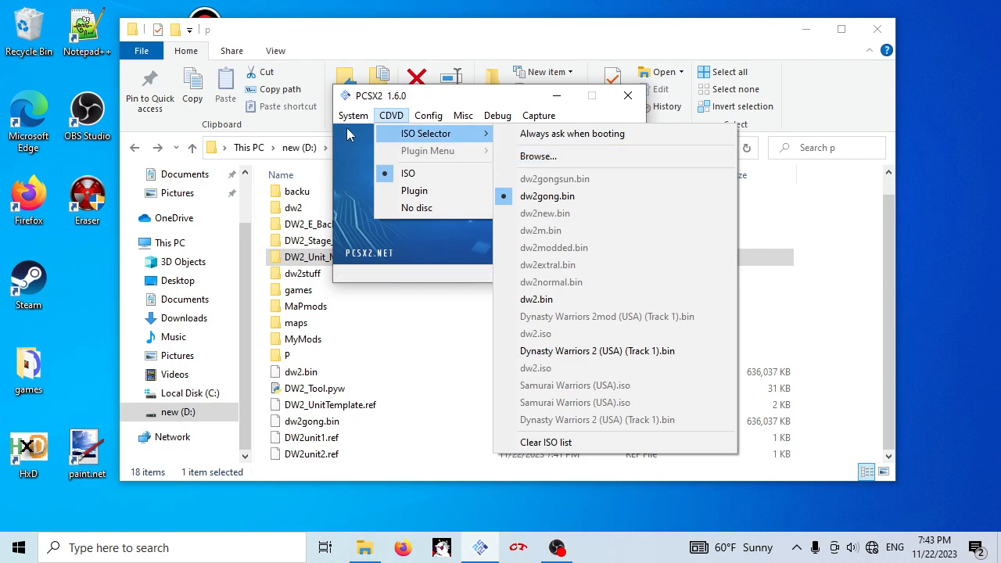
mouse_move(353, 115)
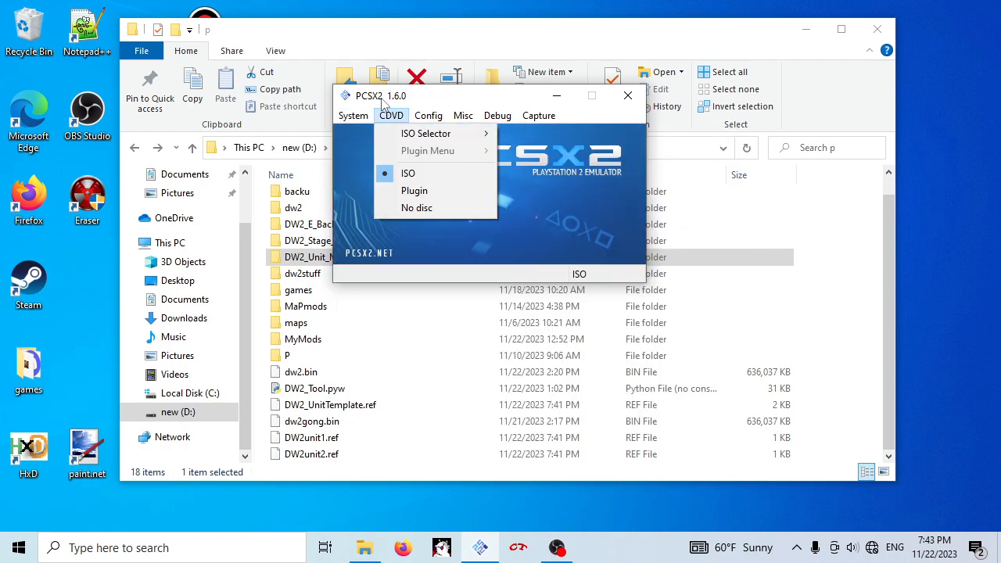
click(376, 100)
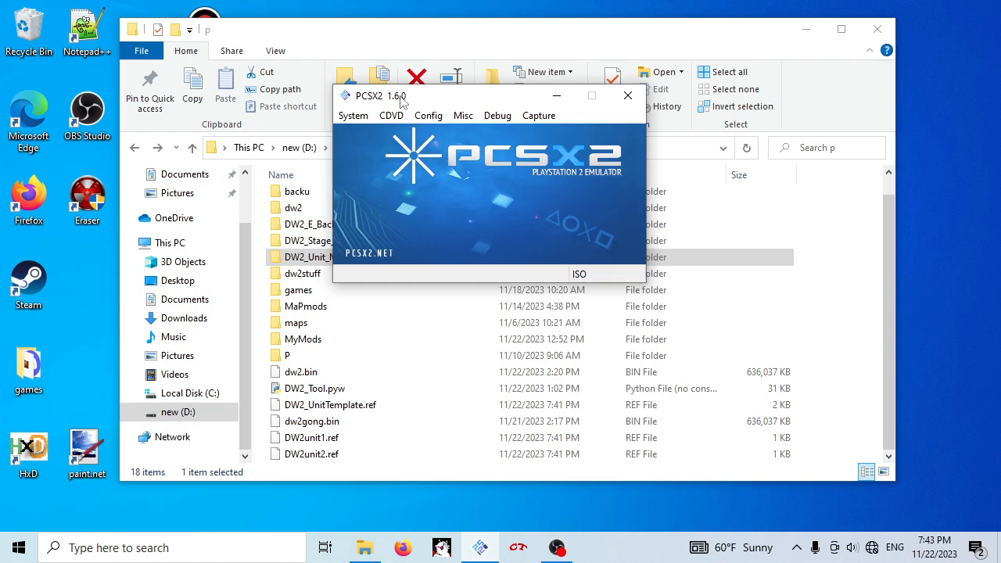
click(352, 117)
click(376, 151)
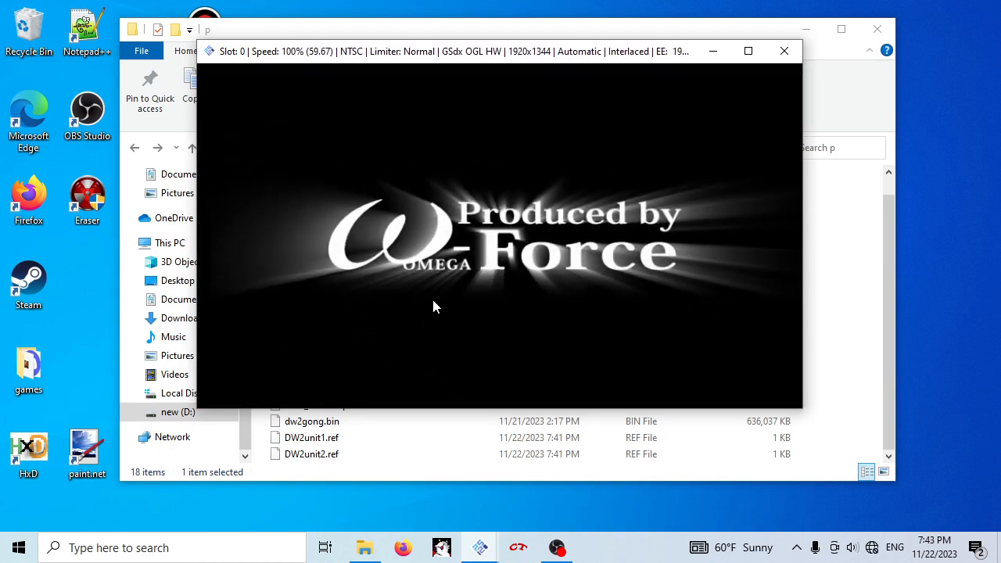
drag(446, 63, 482, 122)
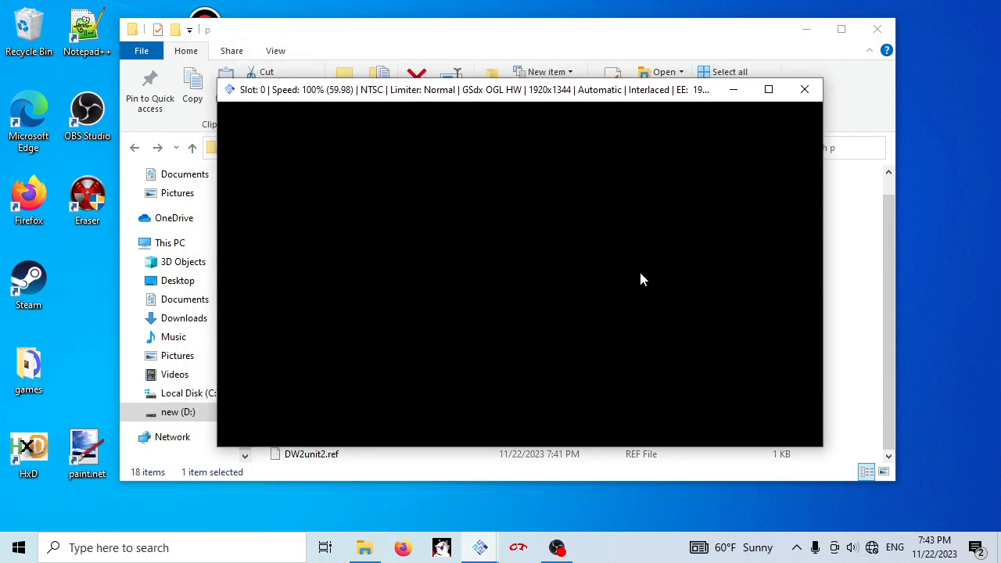
- Start Free Mode from the title screen with Zhao Yun as the character and proceed to the Battle at Hu Lao Gate
key(Return)
key(Left)
key(Return)
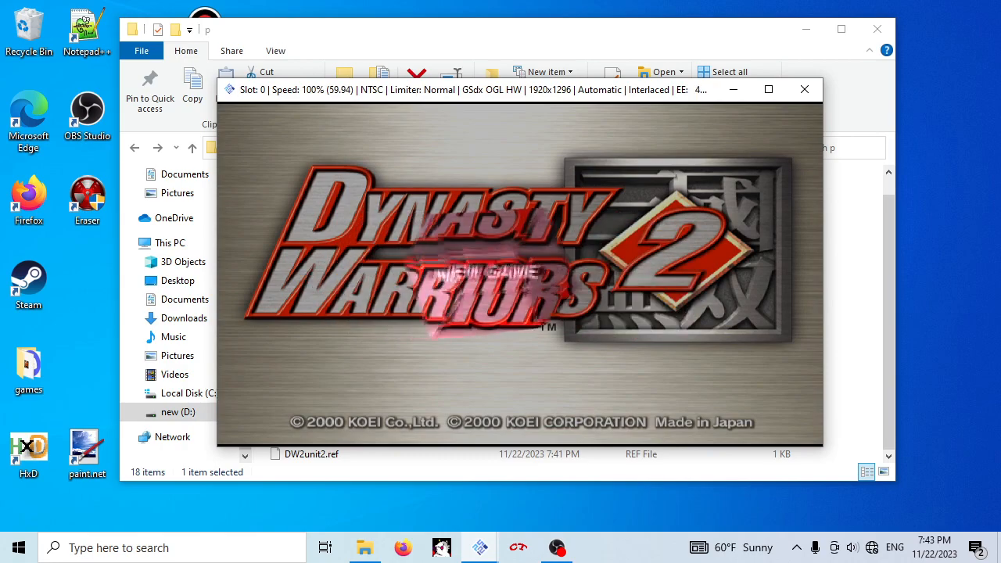
key(Right)
key(Return)
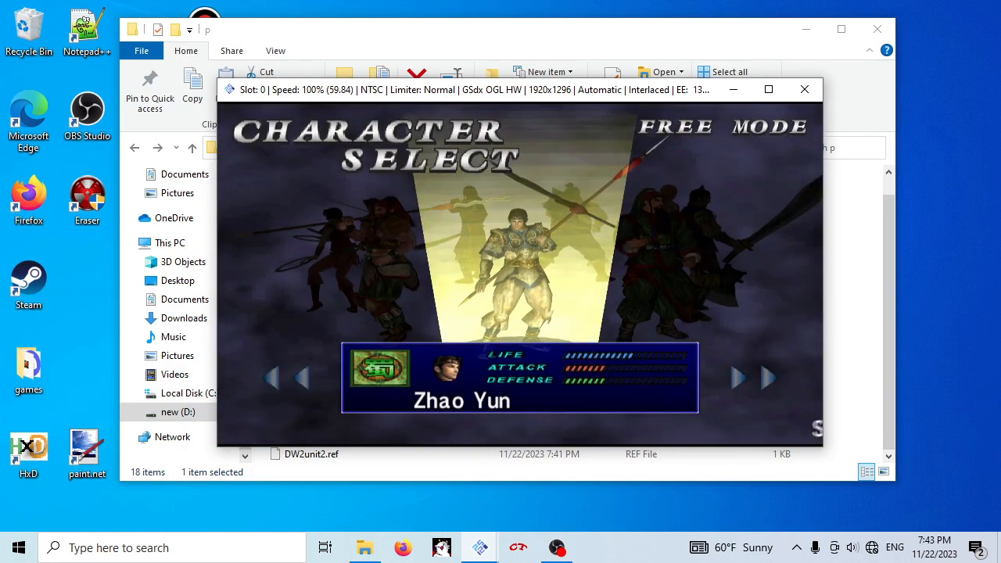
key(Return)
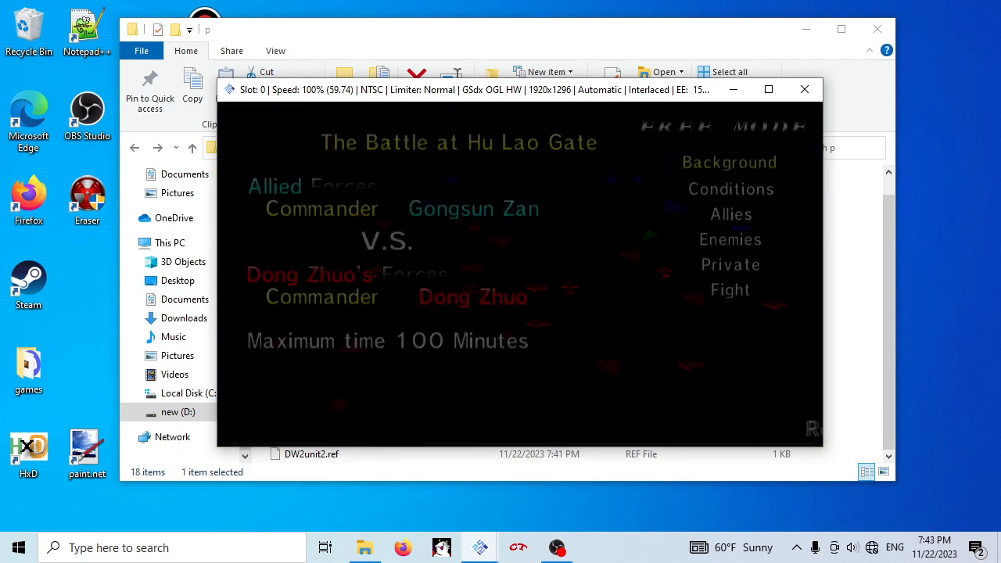
- Display the Allies information for Hu Lao Gate and check the commander's unit and its officers
key(Down)
key(Return)
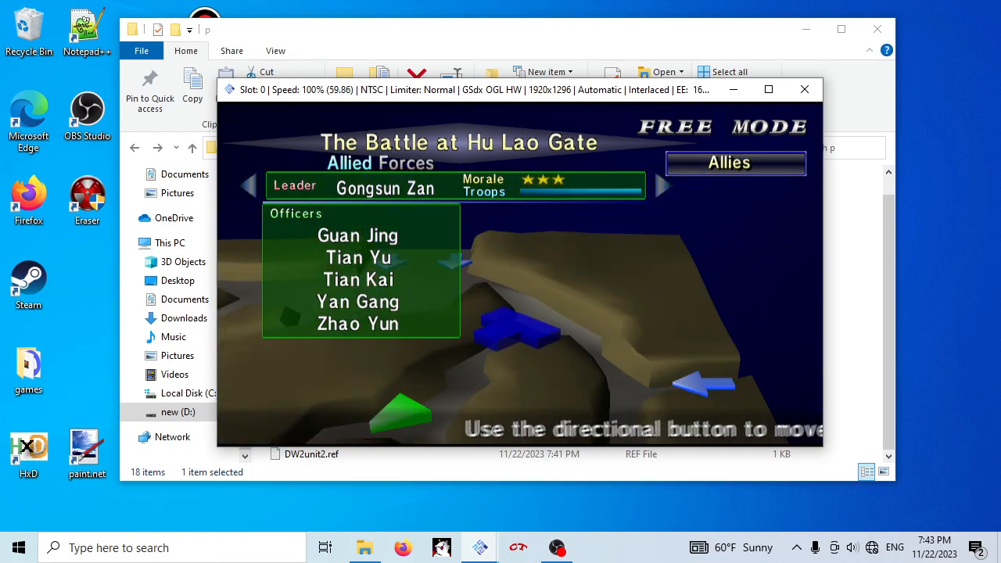
key(Escape)
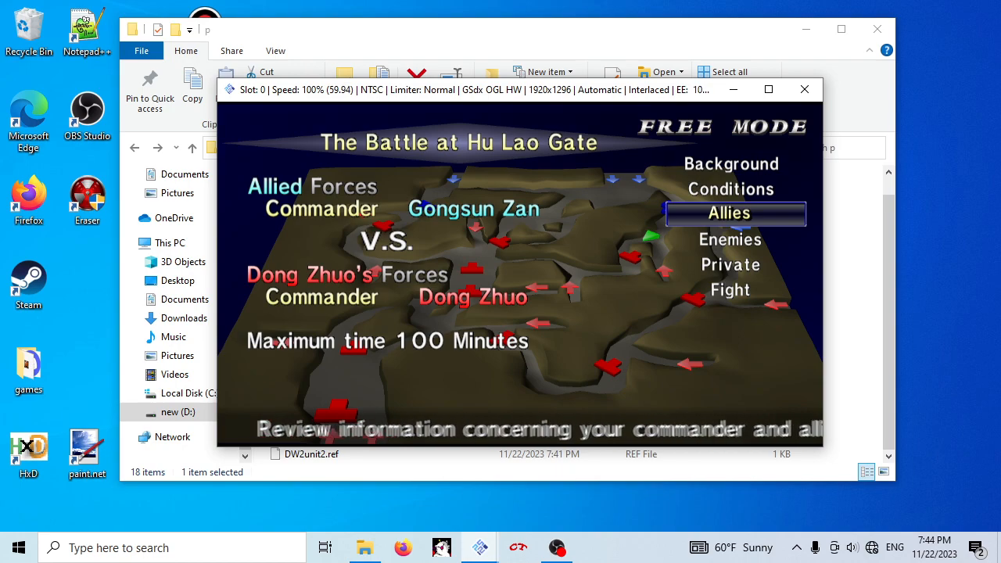
key(Return)
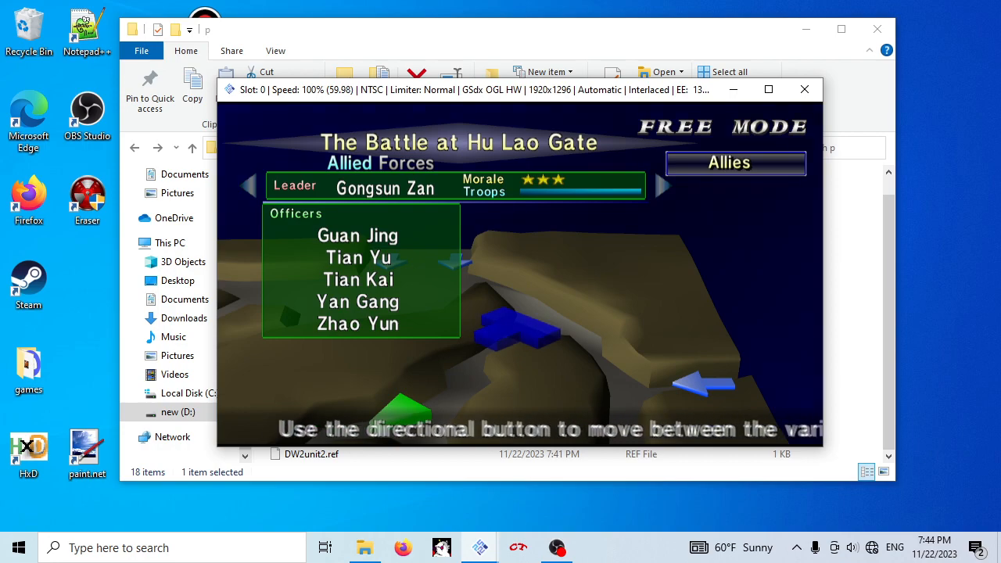
key(Right)
key(Left)
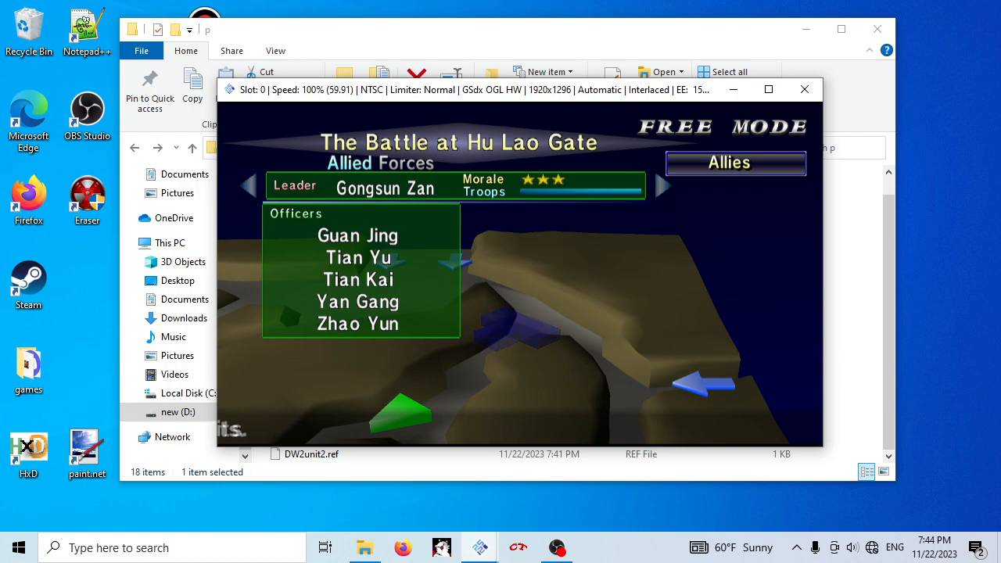
- Browse the other allied units, checking the leaders, officers and morale of Gongsun Xu's, Gongsun Yue's and Gongsun Fan's units
key(Right)
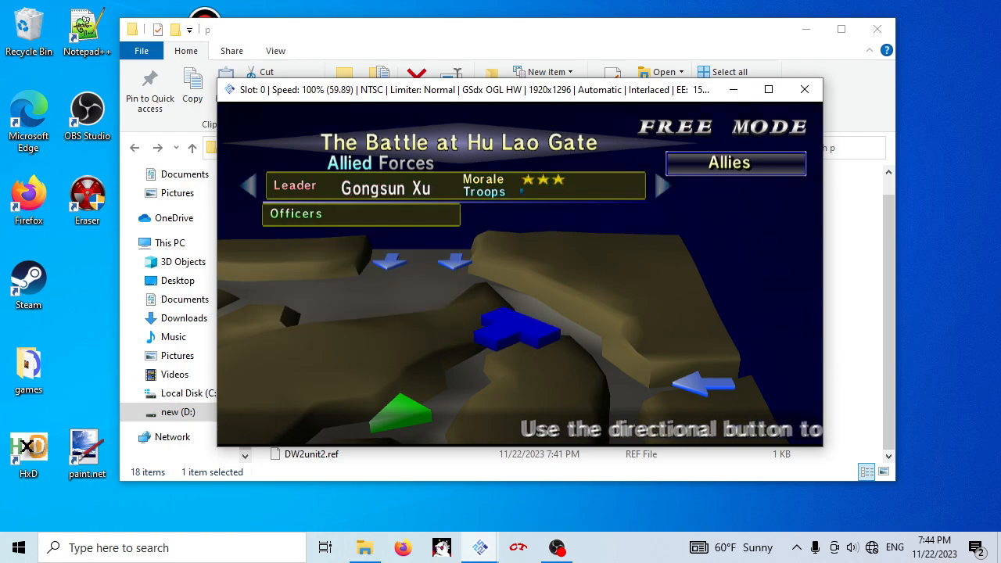
key(Right)
key(Right)
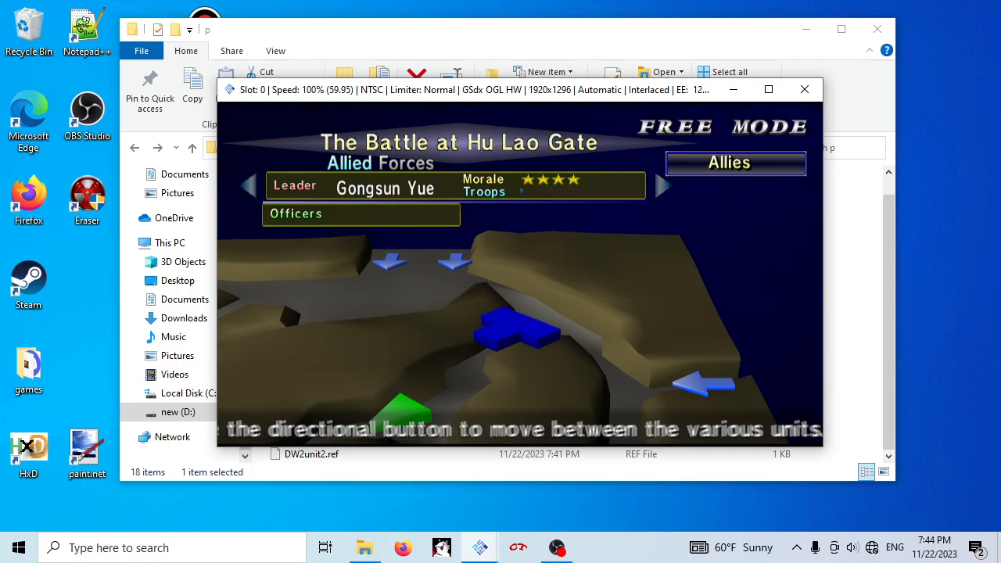
key(Right)
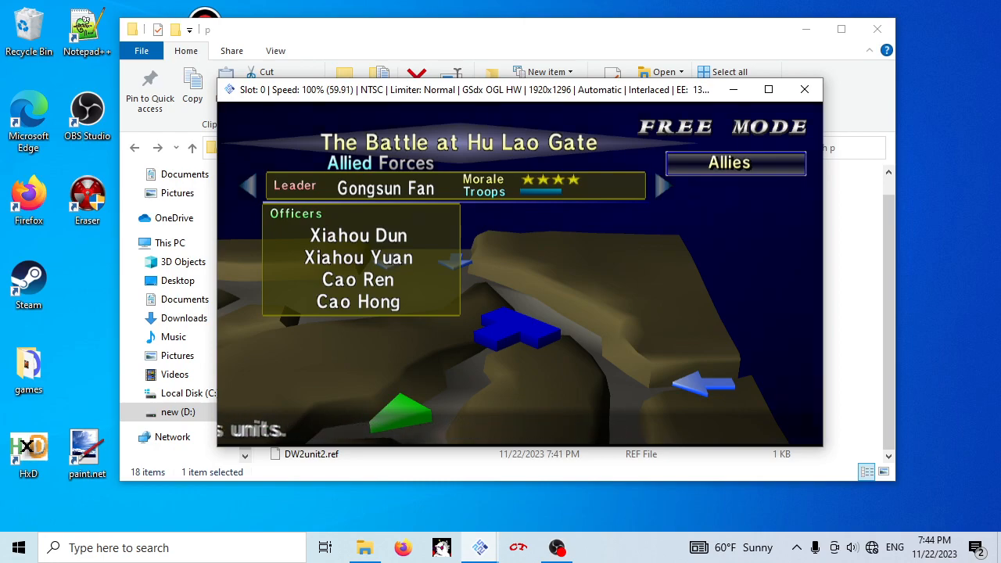
key(Right)
key(Left)
key(Left)
key(Left)
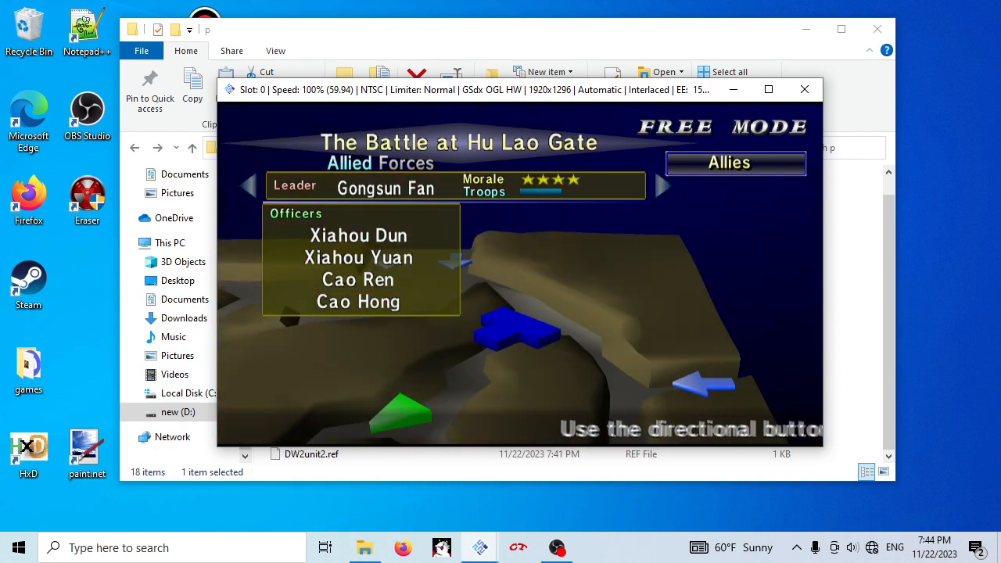
key(Right)
key(Right)
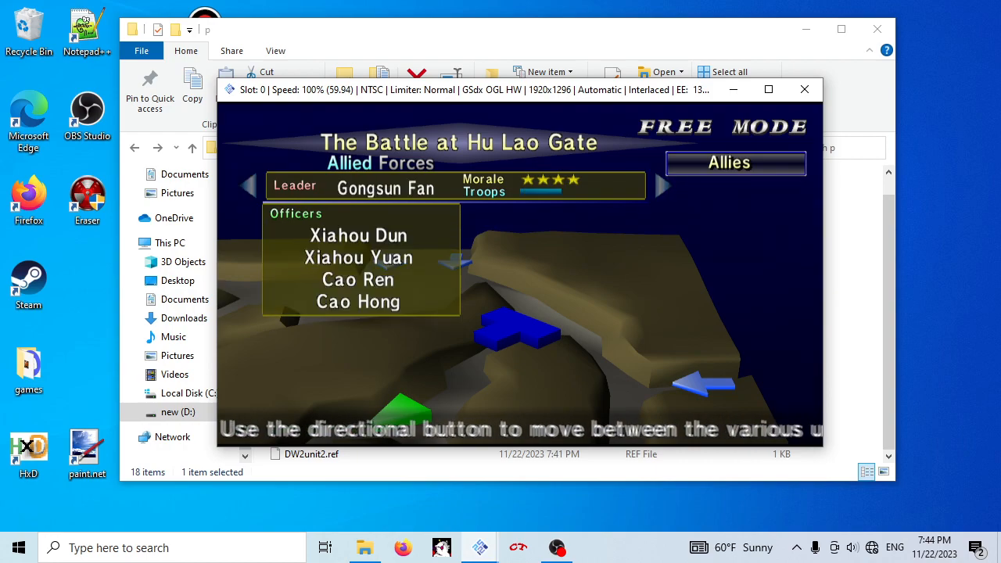
- Leave the Allies information and start the fight at Hu Lao Gate
key(Escape)
key(Down)
key(Down)
key(Down)
key(Return)
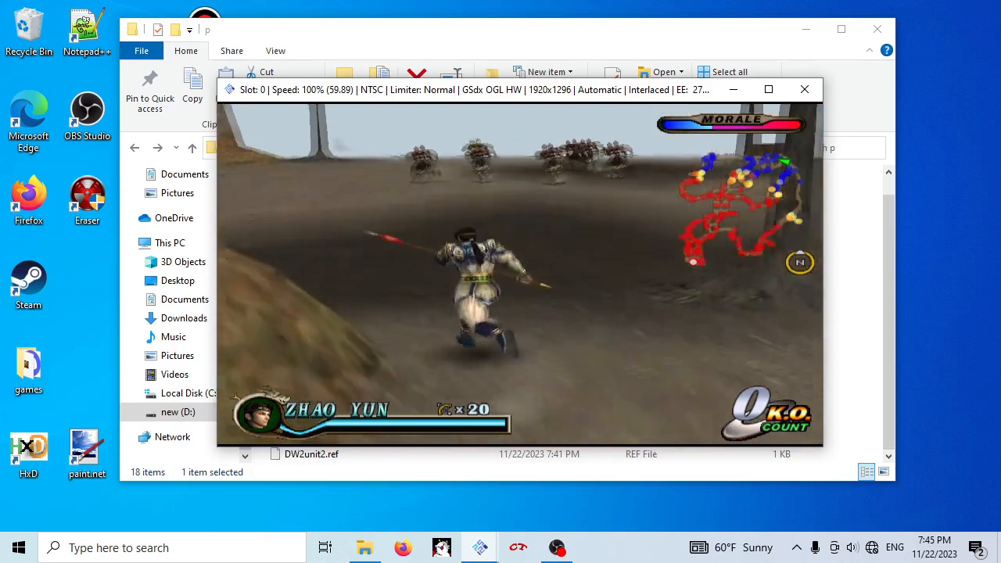
- Run Zhao Yun across the battlefield and pause to bring up the battle information menu
key(F3)
key(Up)
key(Return)
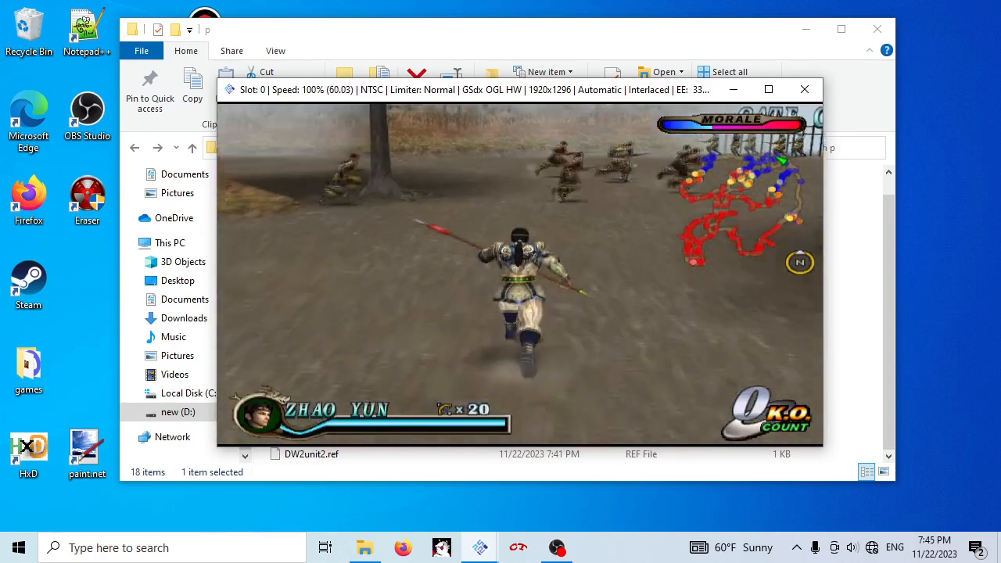
key(F3)
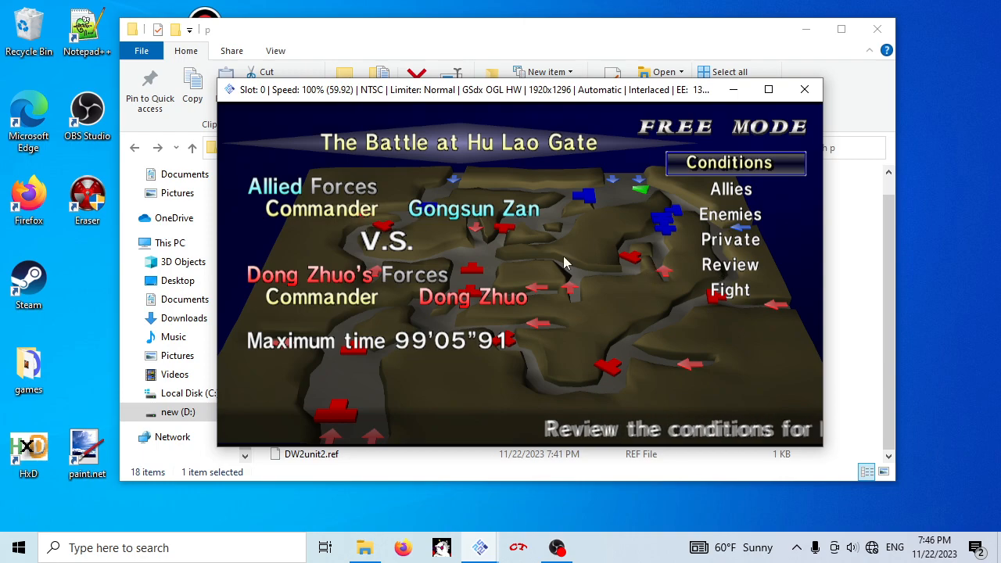
- Review the allied units and their map positions in the mid-battle Allies information
key(Down)
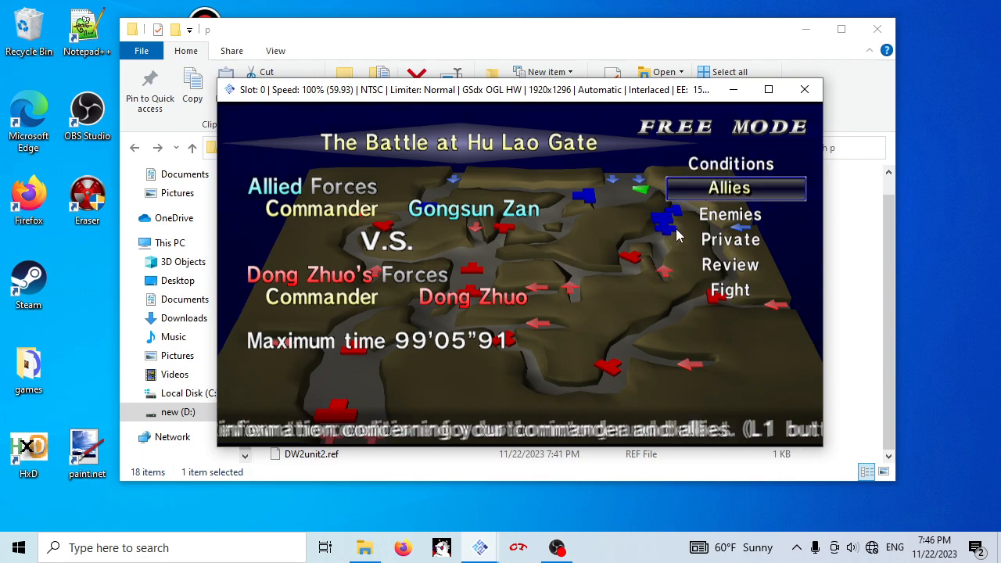
key(Return)
key(Right)
key(Left)
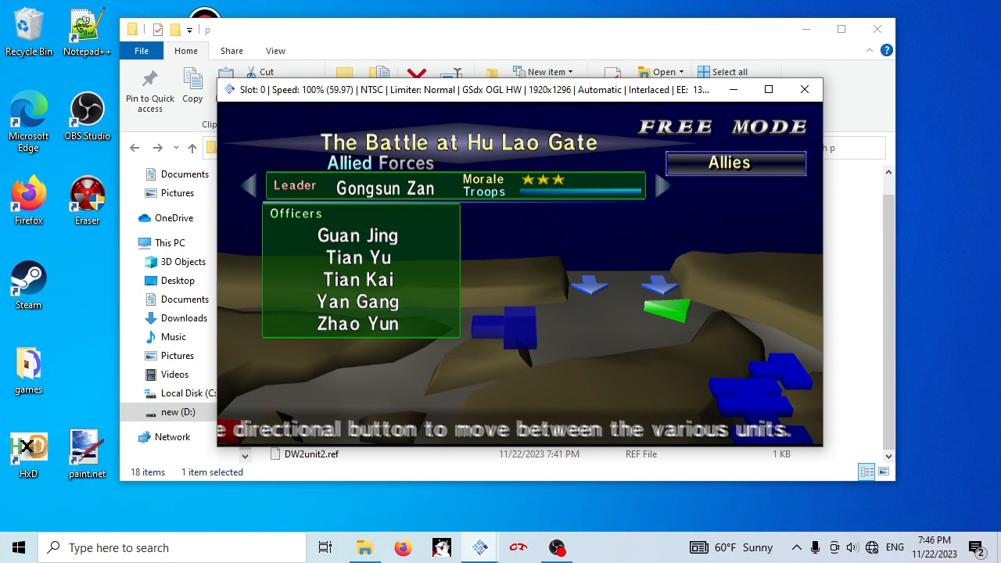
key(Right)
key(Right)
key(Right)
key(Left)
key(Right)
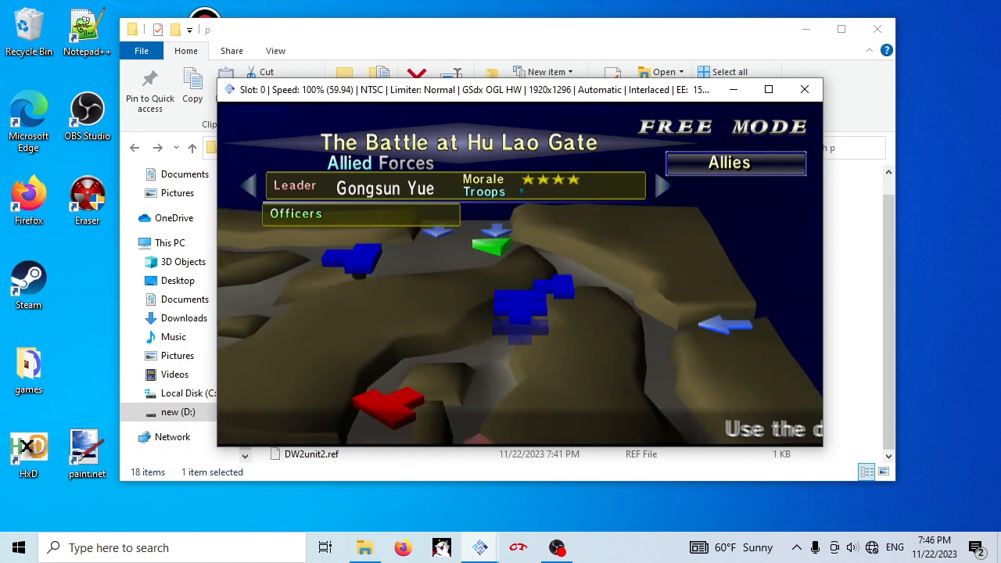
- Close the game and PCSX2, relaunch DW2_Tool.pyw from the p folder, and move its window clear of the file list
click(805, 91)
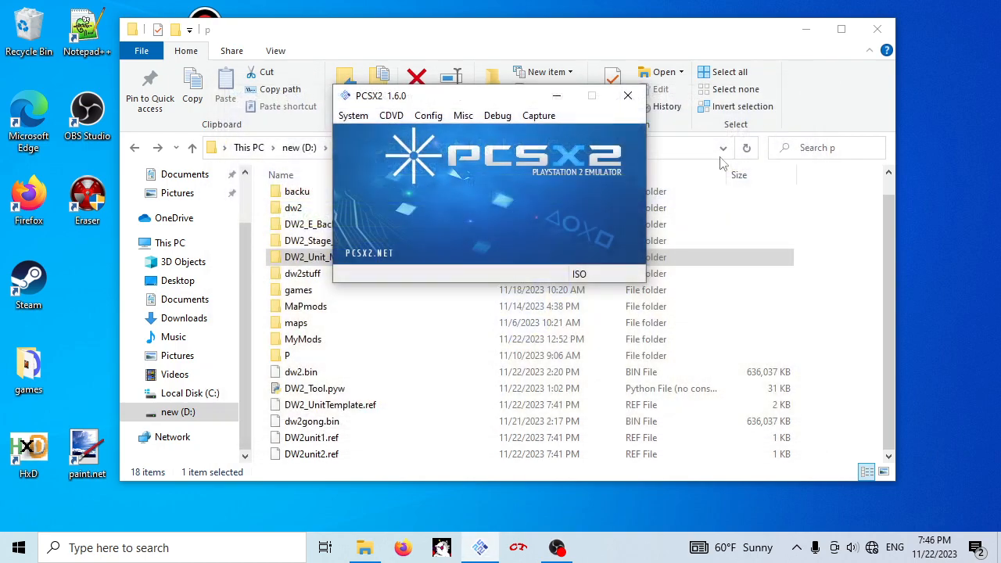
click(628, 95)
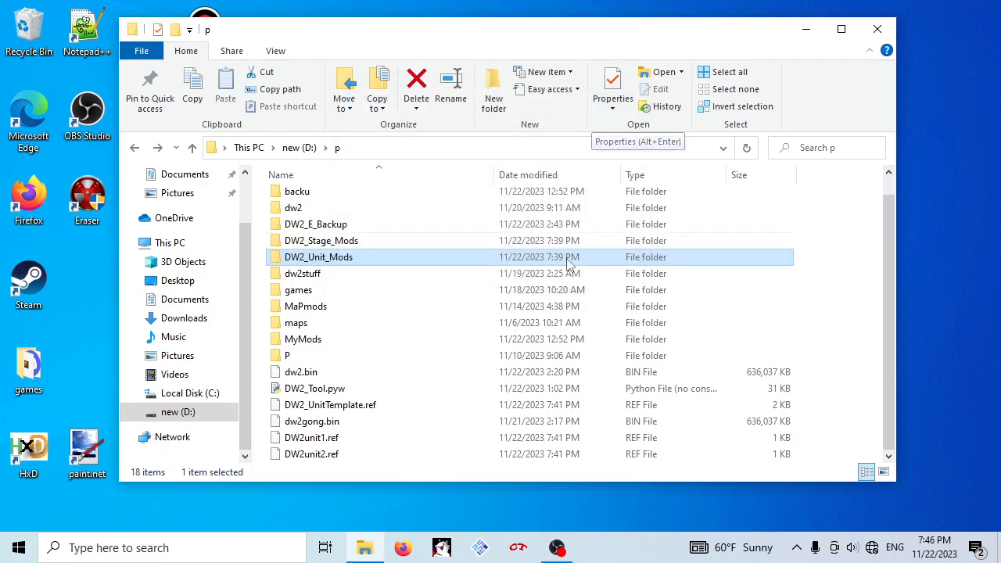
double_click(313, 388)
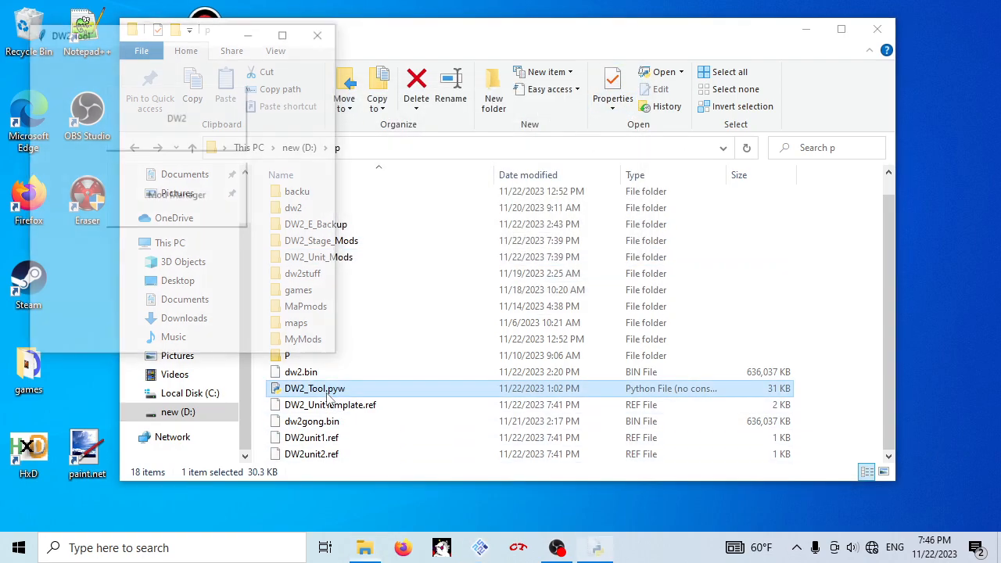
drag(138, 43, 568, 78)
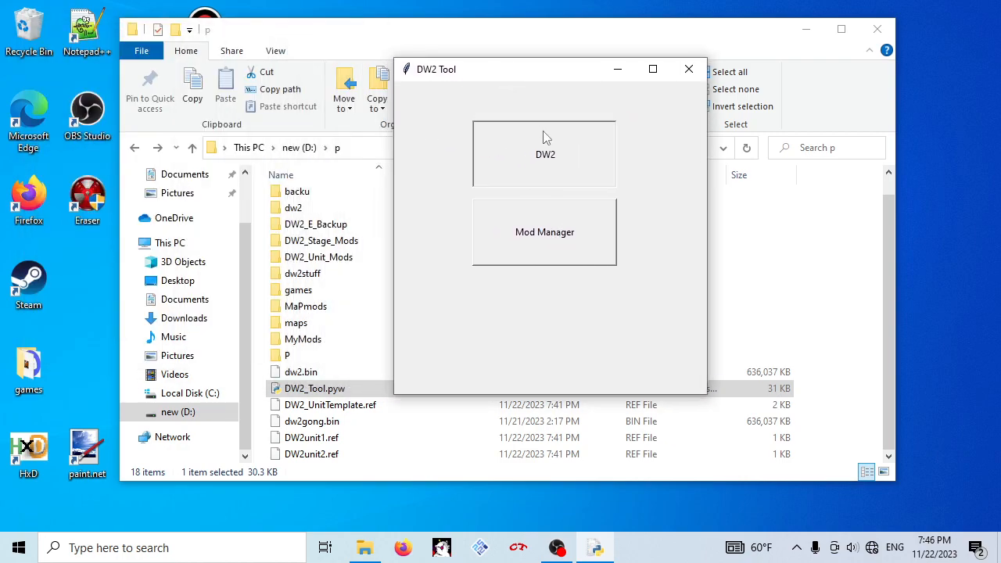
- Start the DW2 Unit Editor and load the values of unit 0
click(543, 134)
click(168, 108)
drag(153, 45, 388, 86)
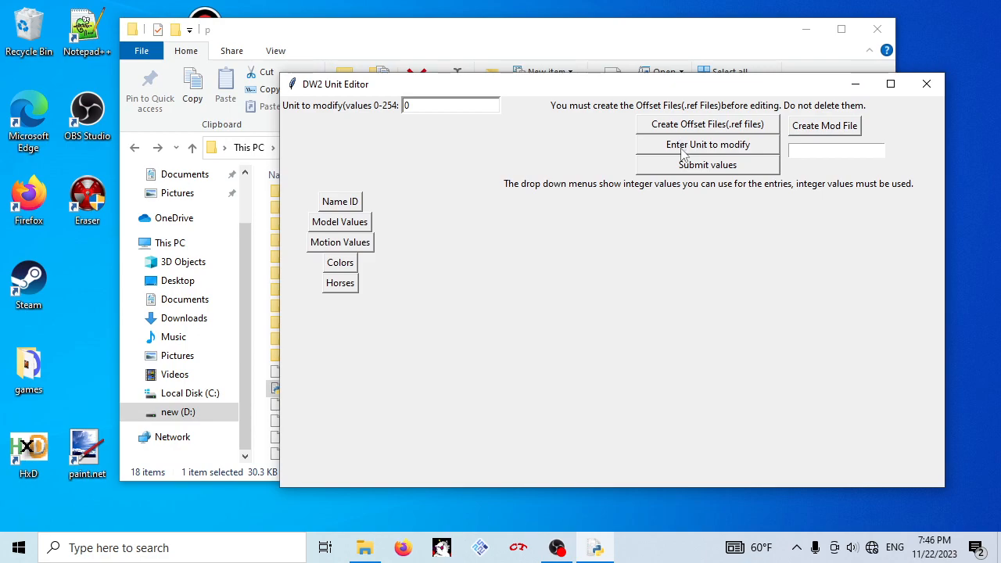
click(675, 148)
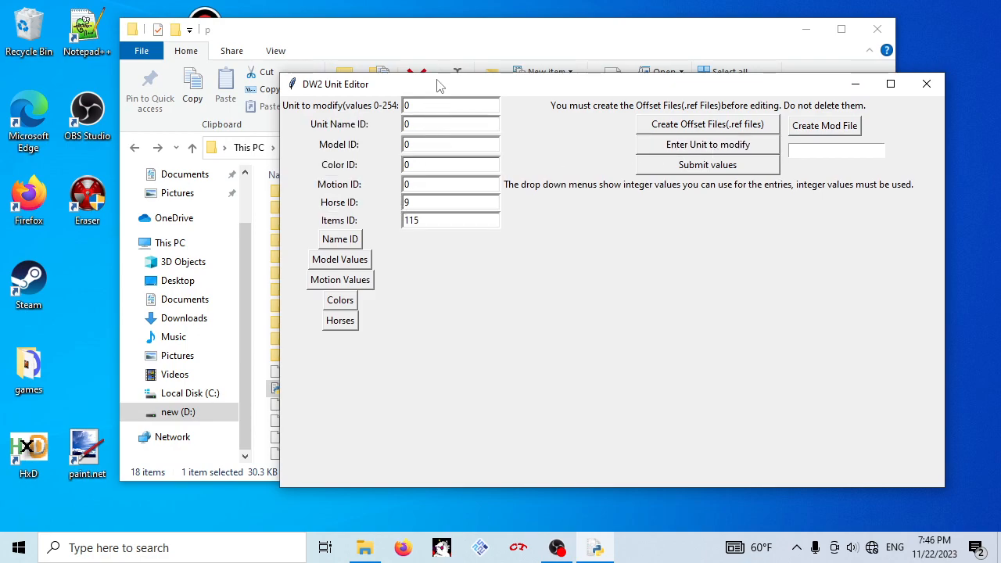
- Move the Unit Editor aside to point out dw2.bin in the p folder, and return to the editor
drag(440, 84, 571, 114)
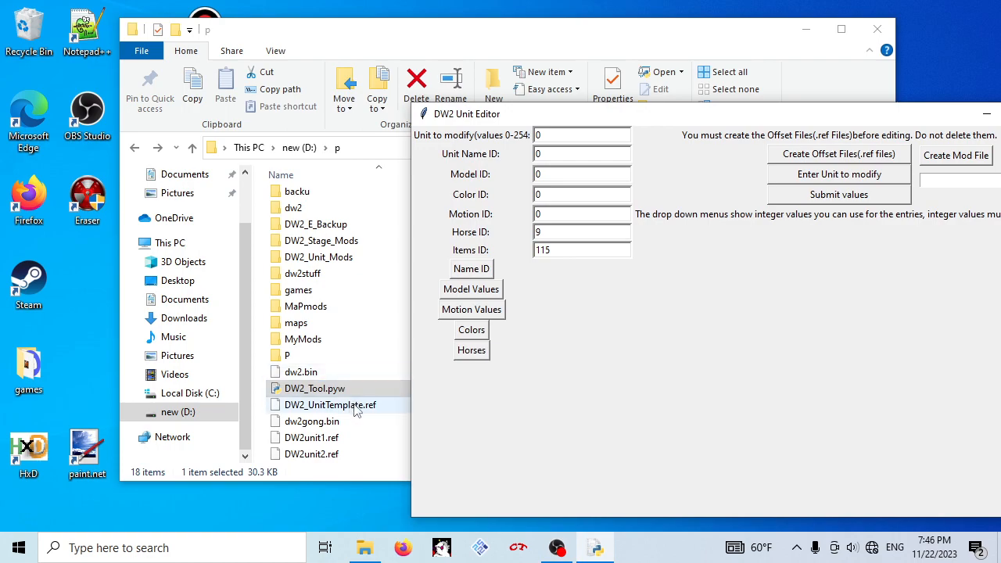
click(333, 372)
click(794, 223)
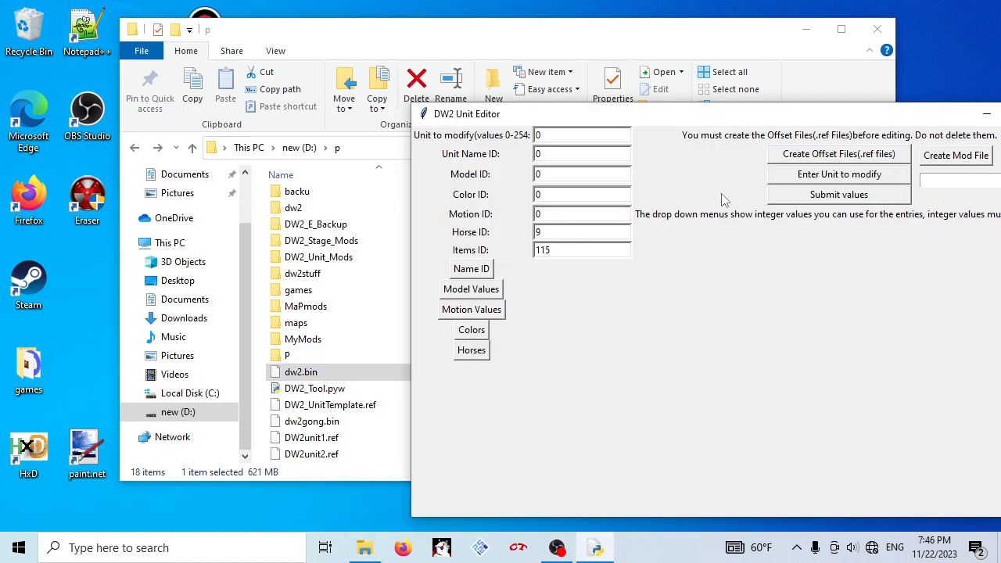
drag(636, 113, 529, 101)
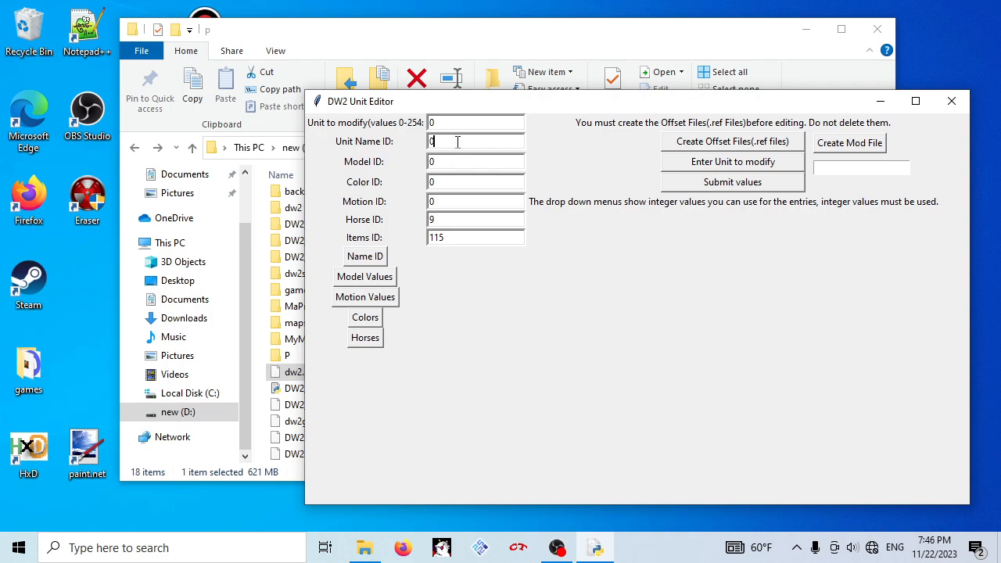
- Reveal the reference lists for name IDs, model values, motion values, colors and horses
click(372, 262)
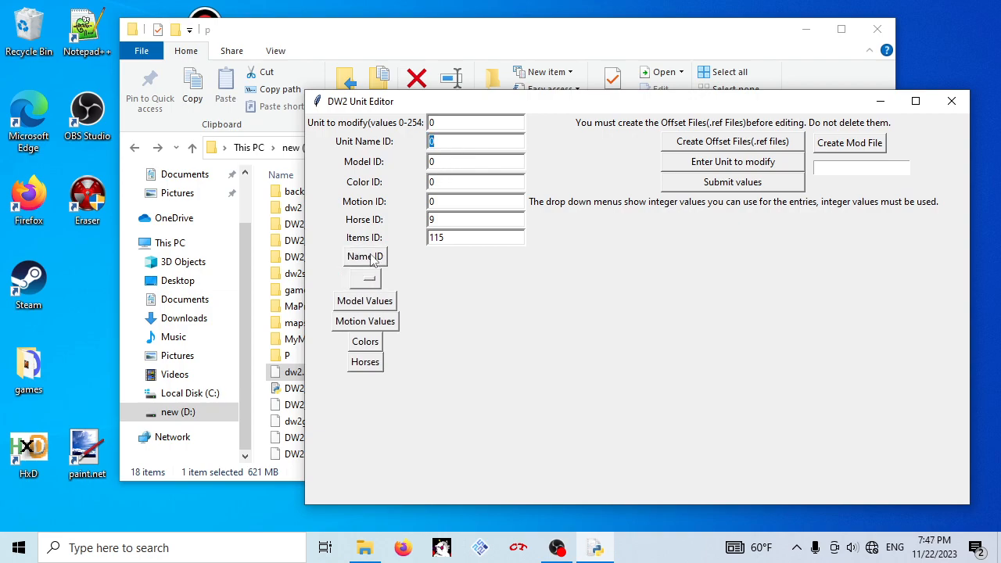
click(374, 305)
click(365, 345)
click(366, 389)
click(365, 434)
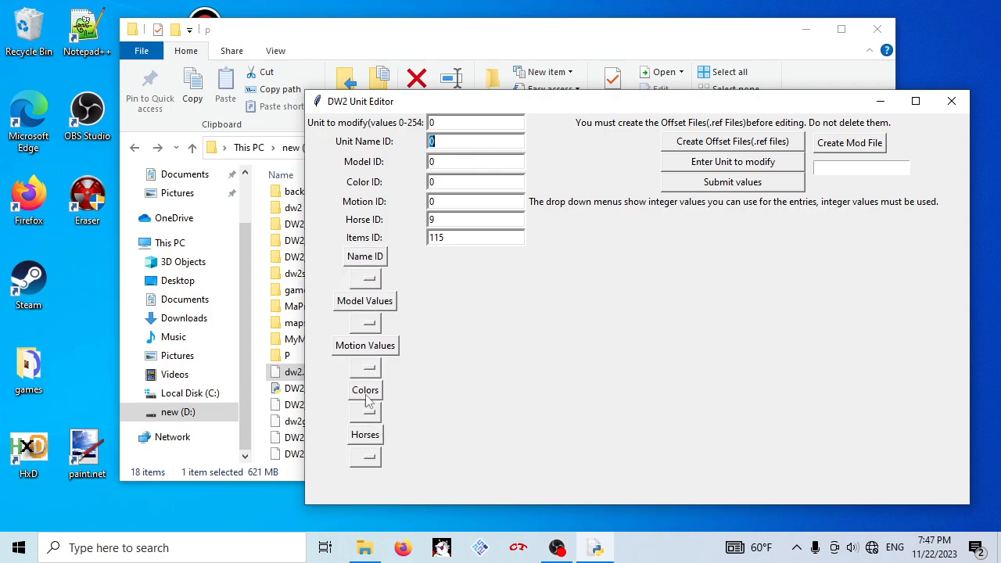
- Choose 17: Dong Zhuo in the Name ID reference list and look through its further entries
click(372, 281)
click(372, 281)
click(367, 279)
click(367, 279)
click(383, 287)
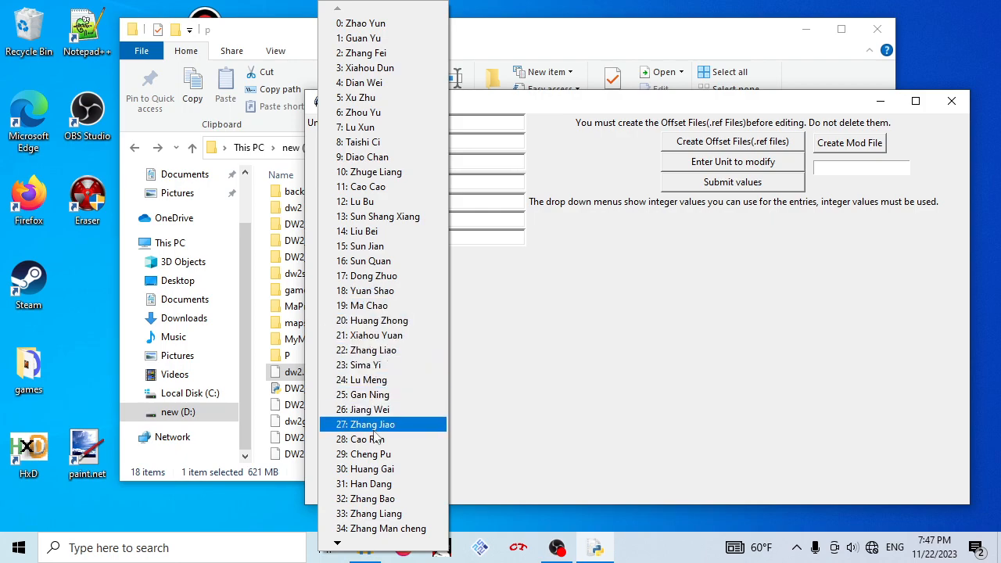
mouse_move(352, 545)
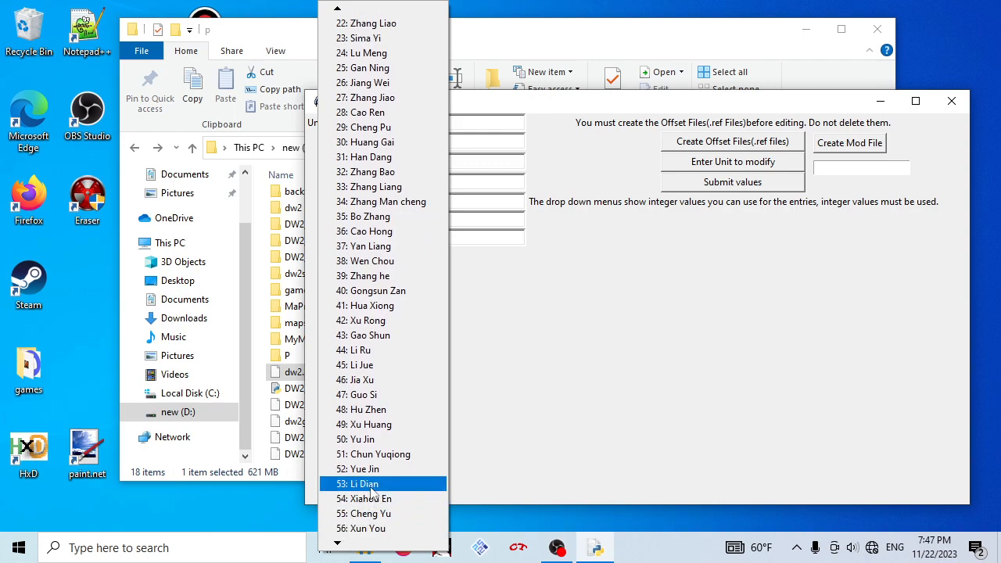
click(516, 311)
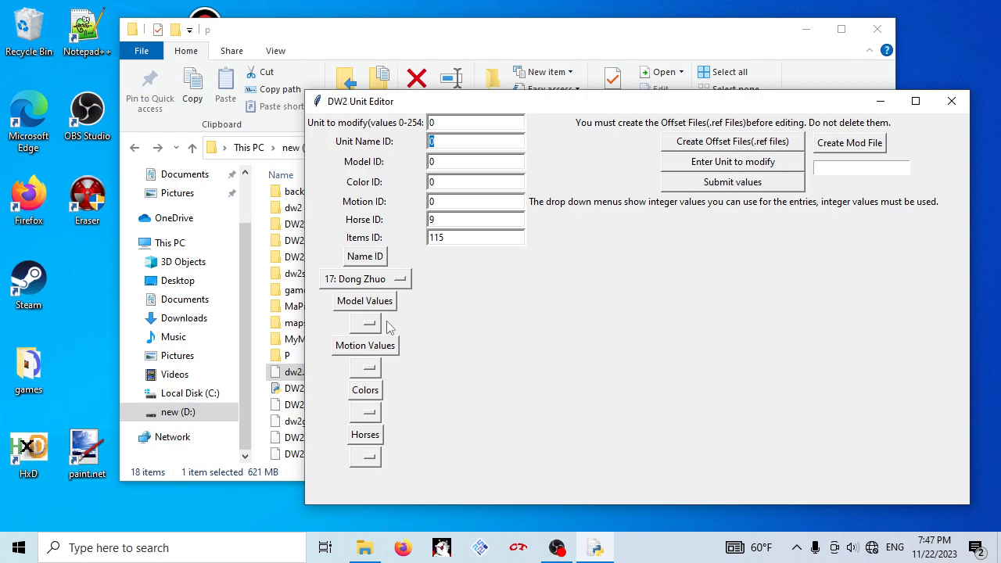
- Examine the Name ID reference list through to its last entries, keeping the current choice
click(364, 279)
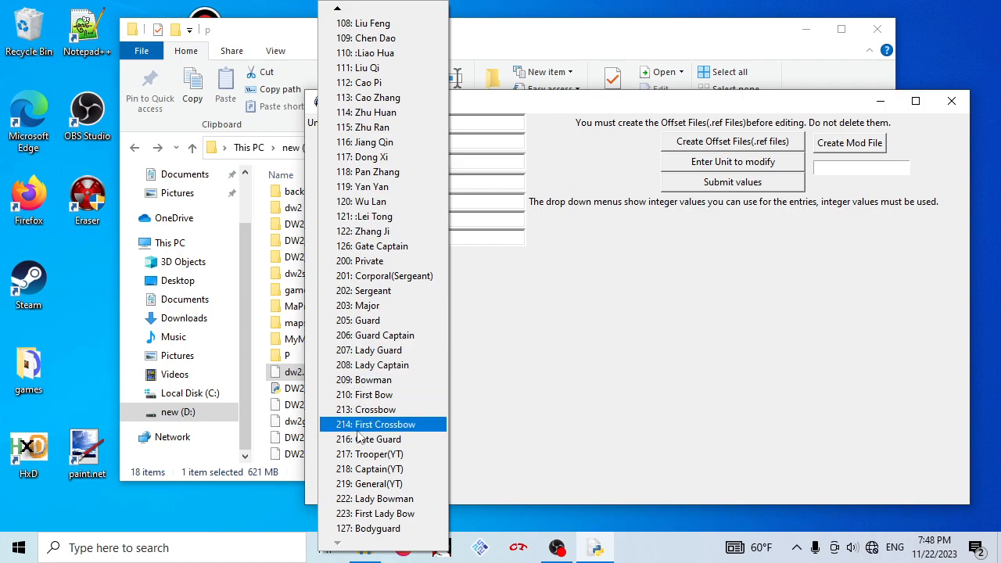
click(561, 348)
click(364, 280)
click(530, 347)
- Choose 20: Huang Zhong for the model, 11: Cao Cao for the motion, 8: Green3 for the color and 3: Brown1 for the horse
click(360, 324)
click(371, 368)
click(382, 374)
click(369, 412)
click(395, 464)
click(366, 457)
click(383, 457)
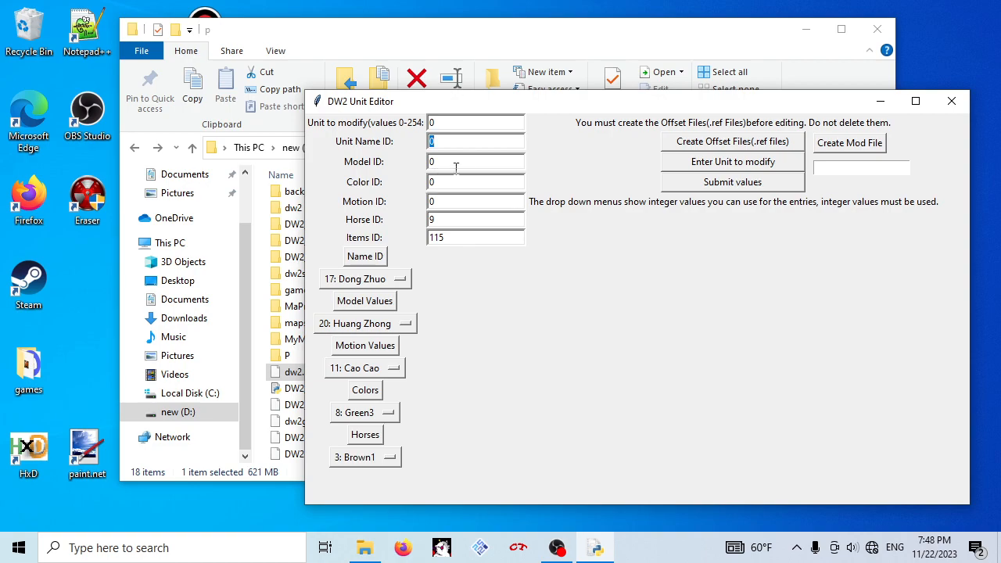
- For unit 0, set the Model ID to 29, name to 201: Corporal(Sergeant) and motion to 20: Spear Peon
click(379, 322)
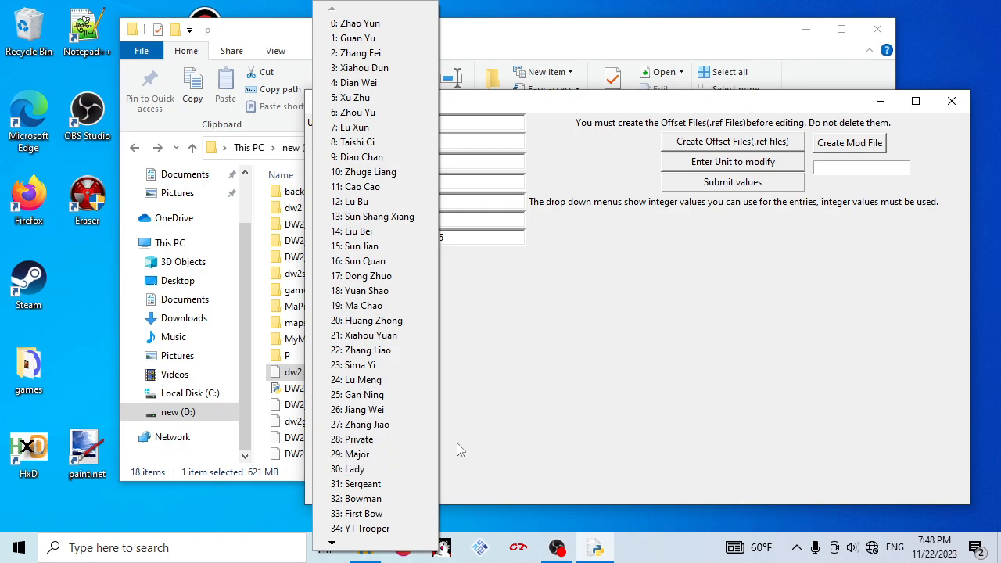
double_click(436, 162)
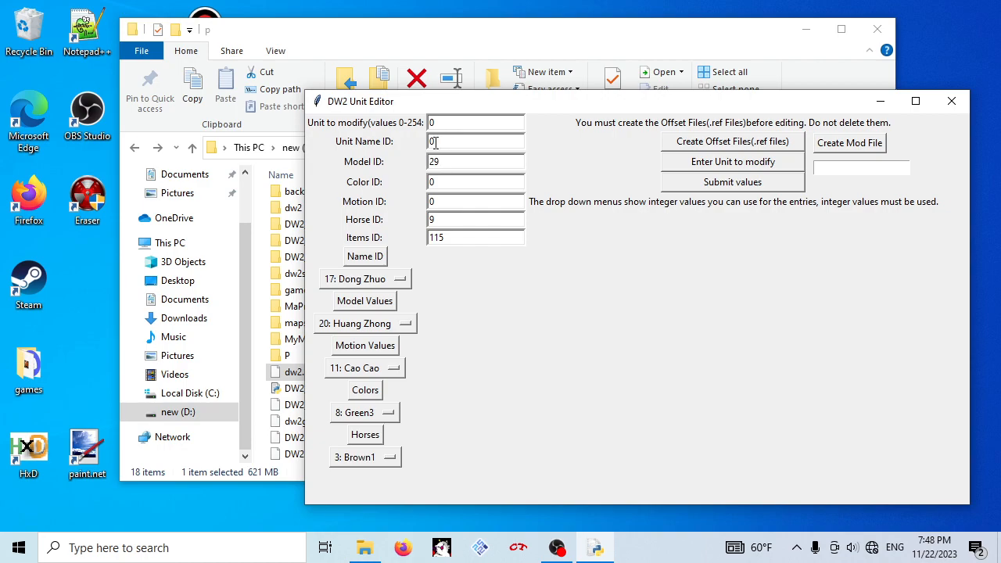
click(372, 280)
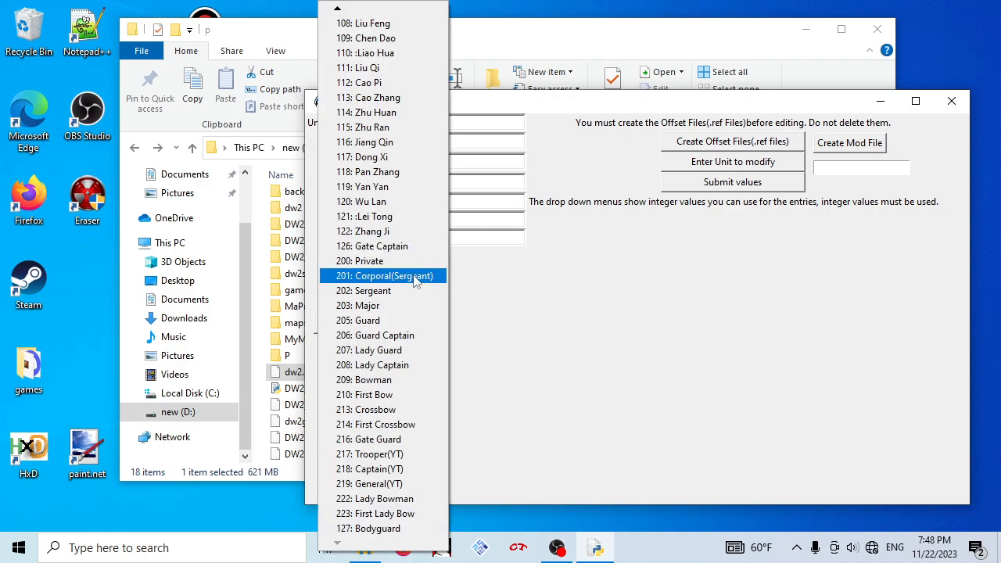
click(423, 278)
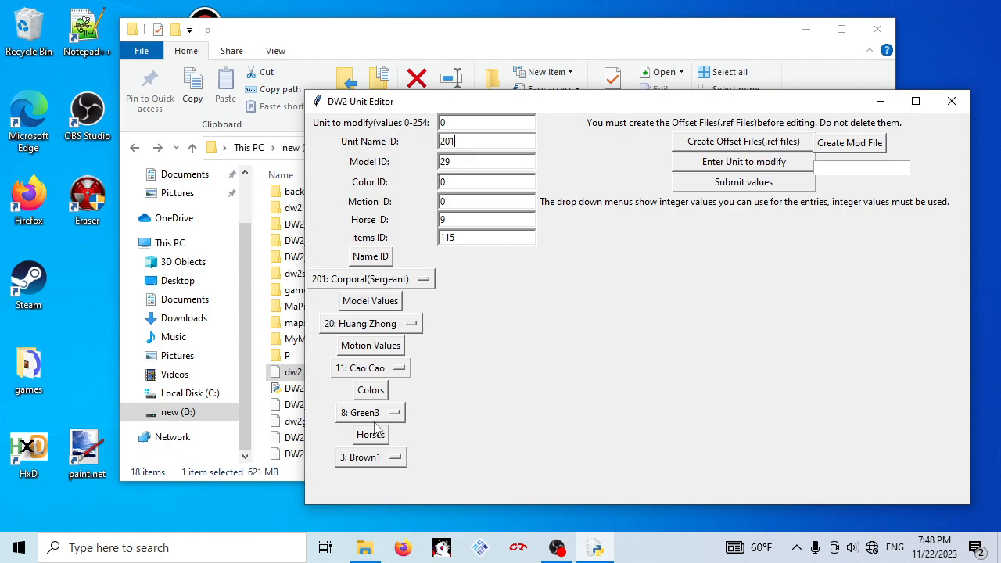
click(369, 373)
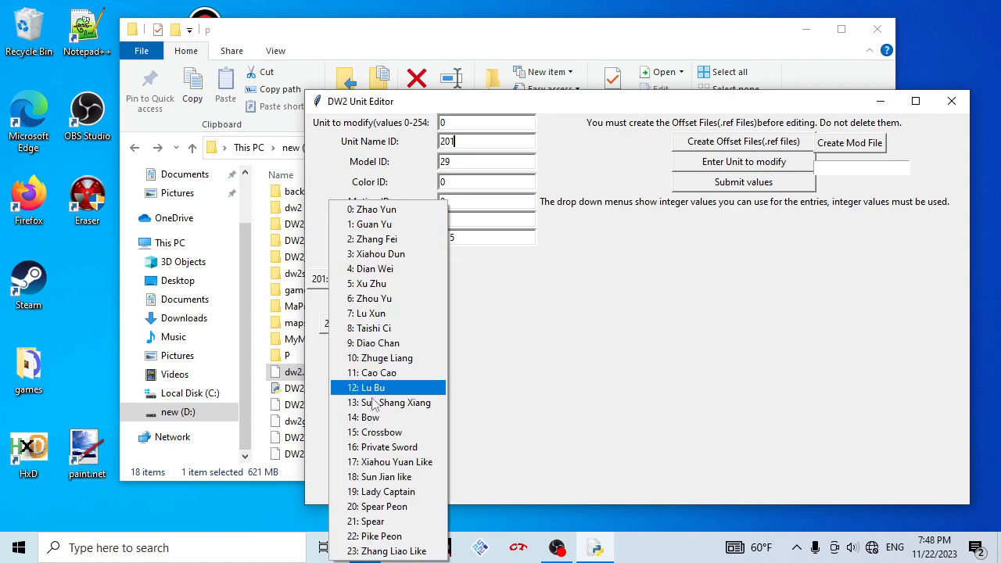
click(385, 507)
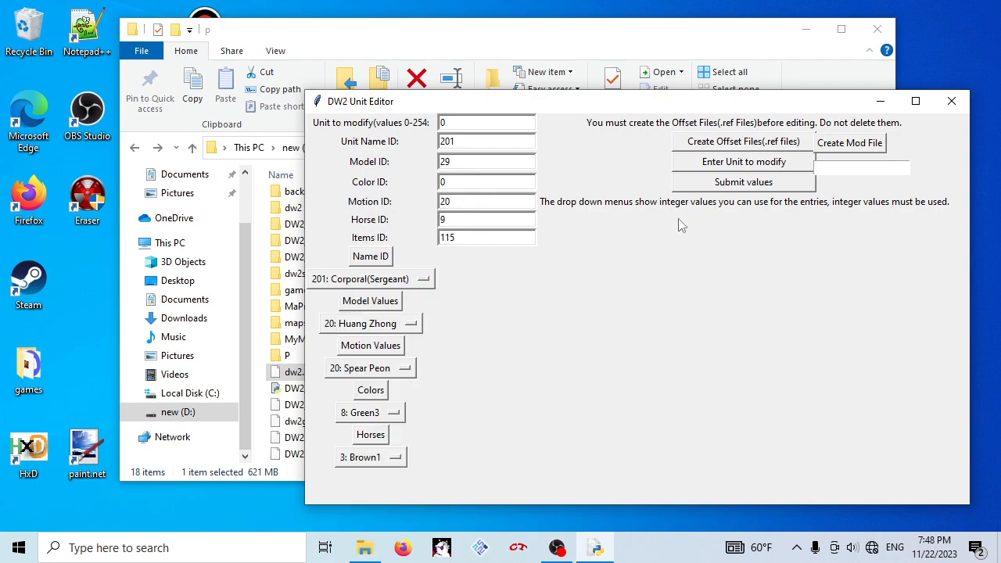
- Reposition the Unit Editor and choose 200: Private in the Name ID reference list
drag(755, 111, 672, 100)
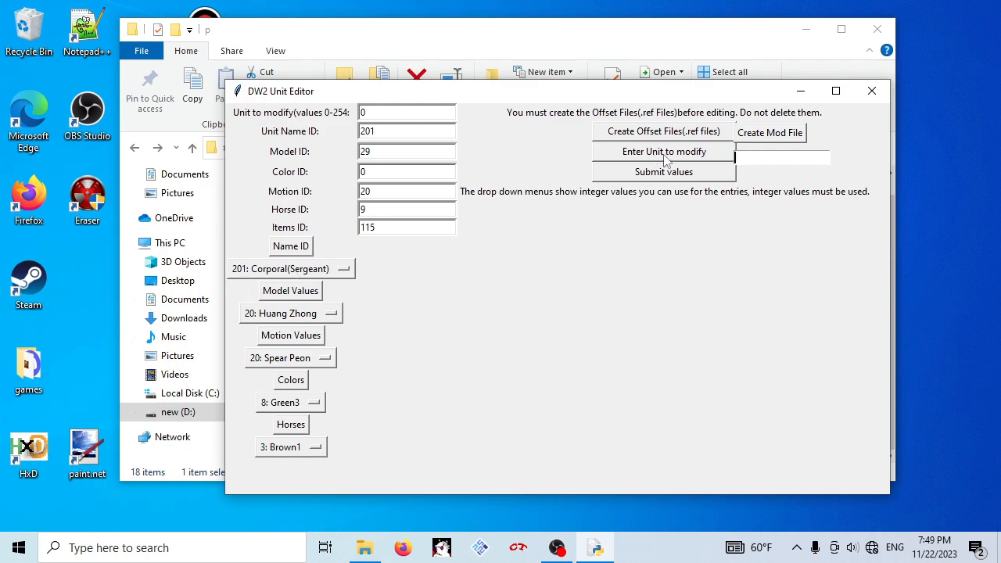
click(291, 270)
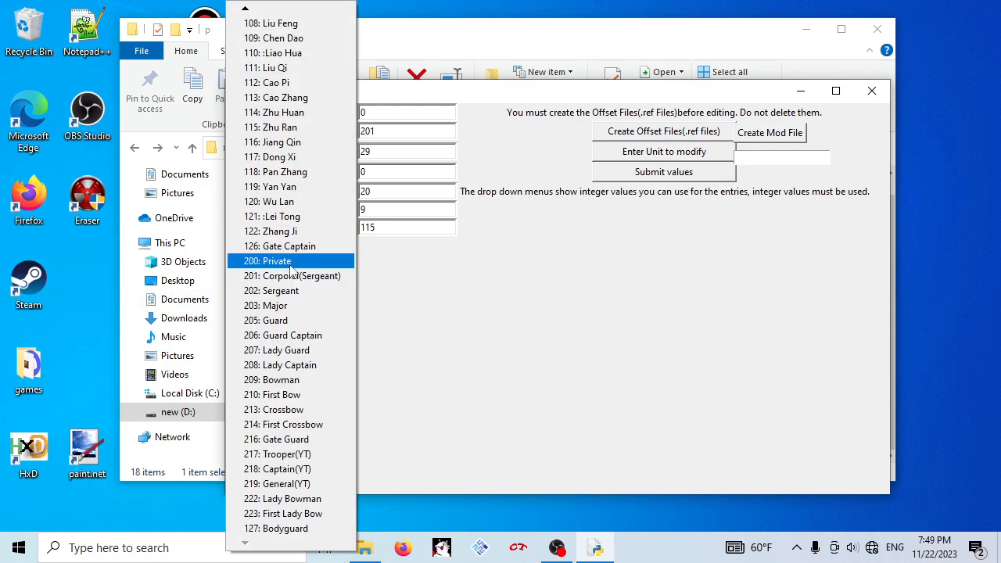
click(290, 266)
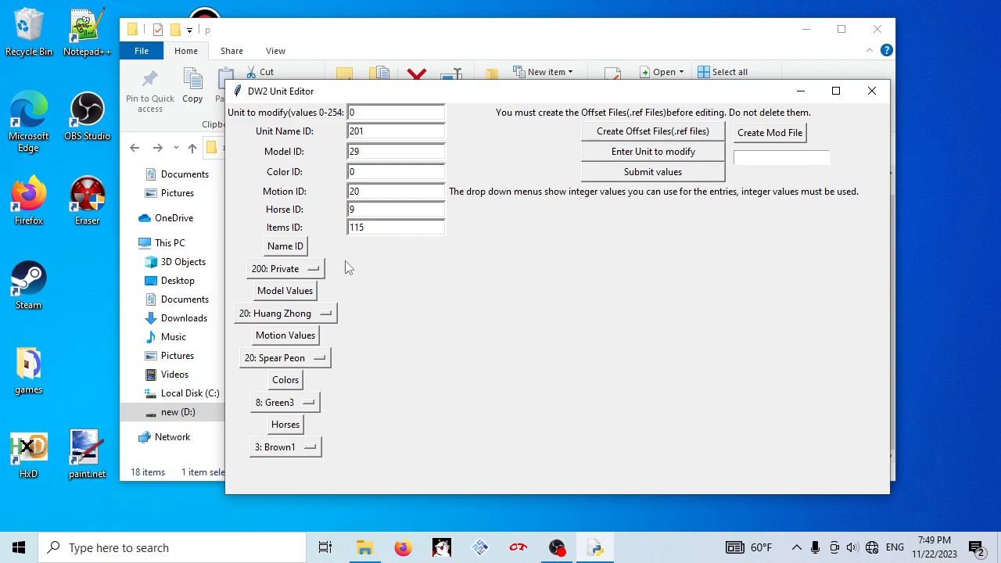
click(307, 269)
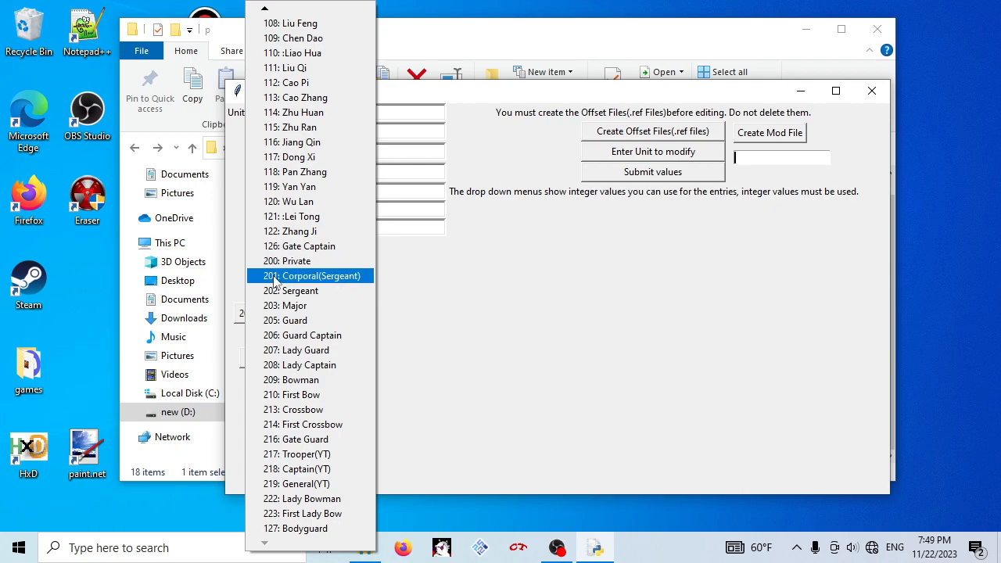
click(290, 262)
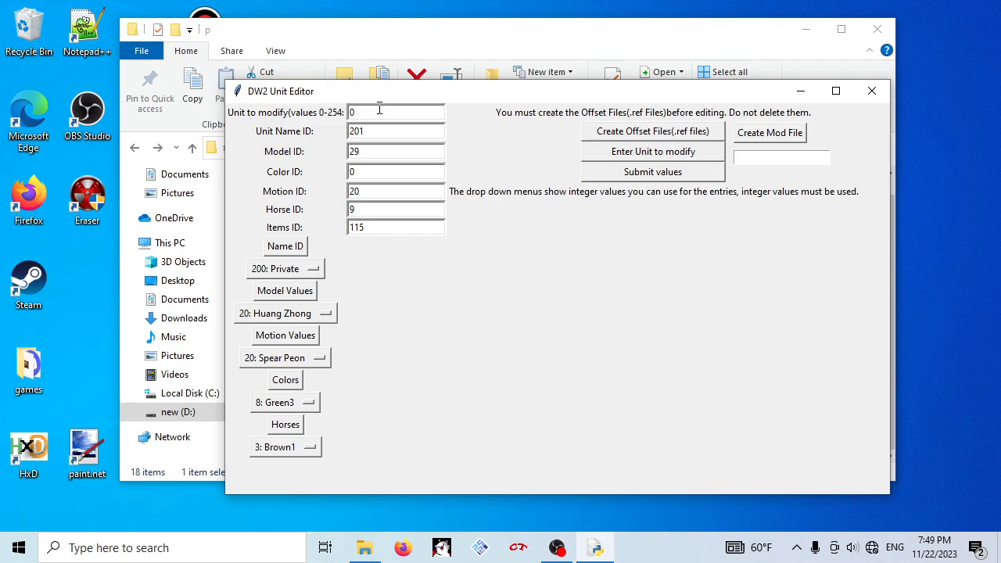
- Load unit 1, set Name ID 55, Model ID 56 and Color ID 67, and choose 23: Zhang Liao Like as the motion reference
text(1)
click(641, 152)
text(56)
text(67)
click(293, 362)
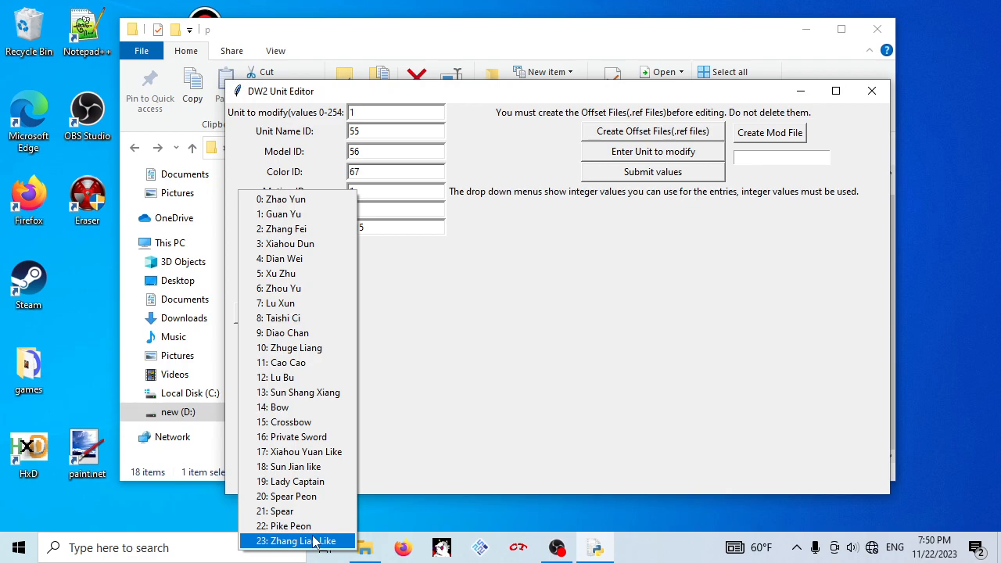
click(309, 540)
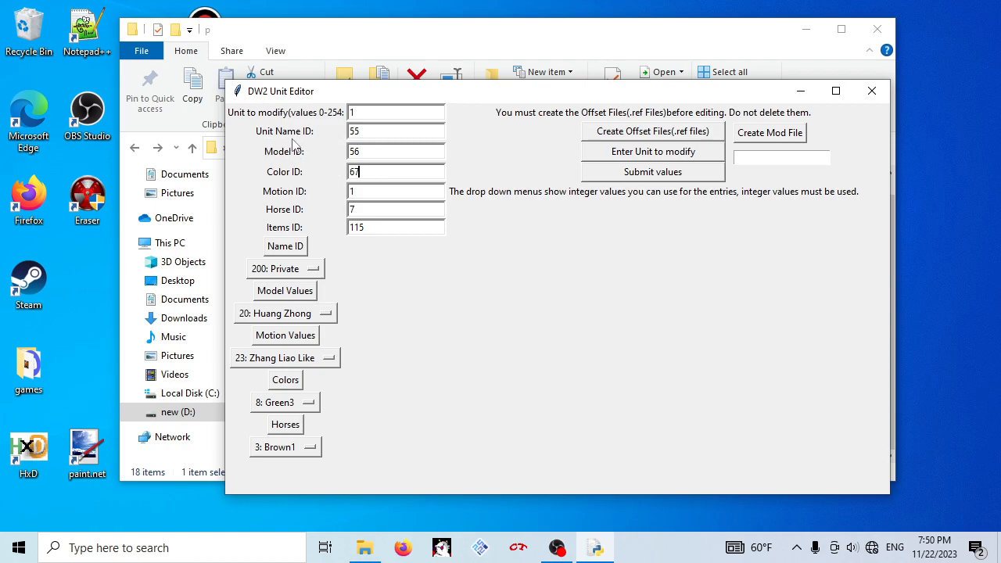
- Choose 113: Cao Zhang and 200: Private in turn in the Name ID reference list, and reposition the editor window
click(301, 270)
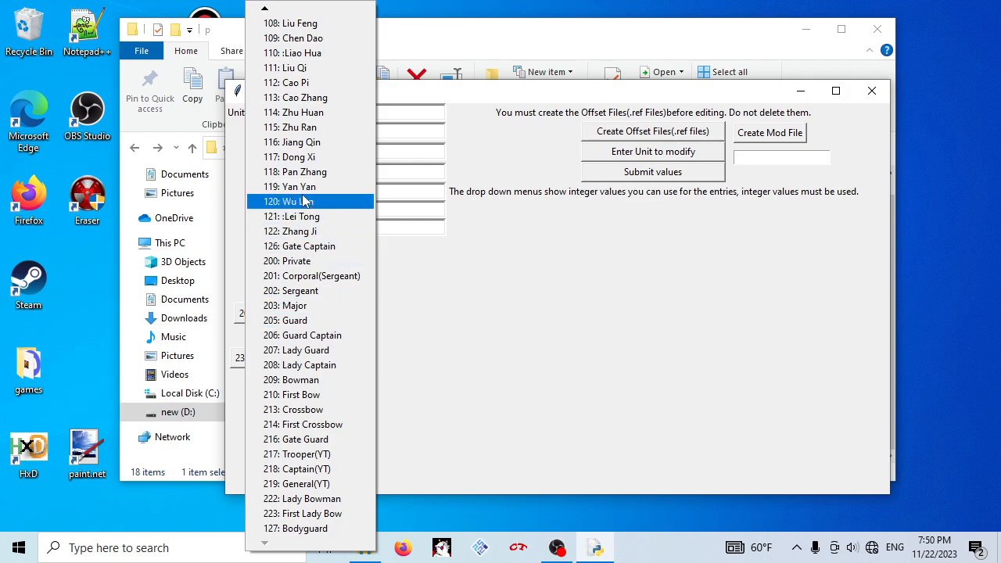
click(342, 104)
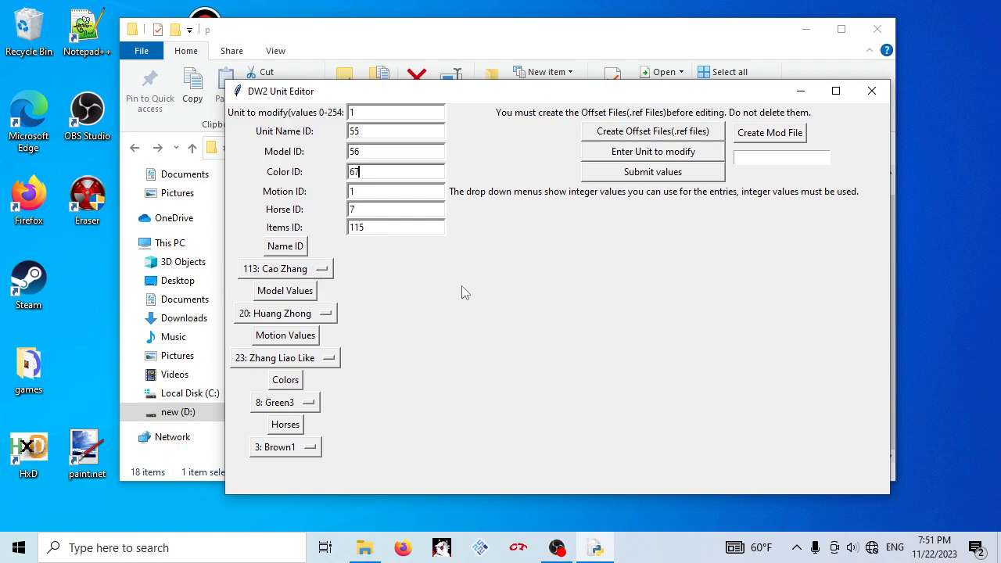
click(294, 270)
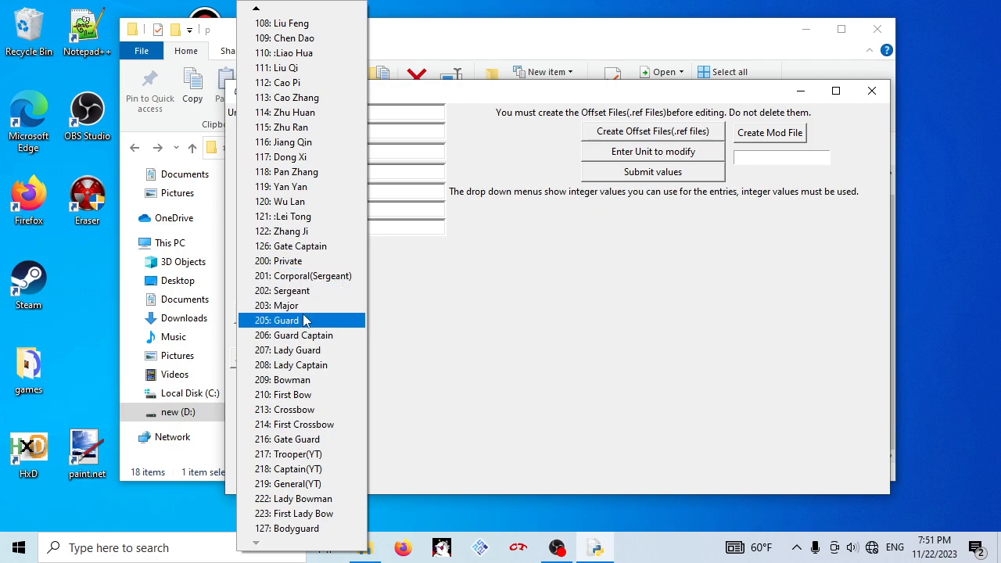
click(287, 264)
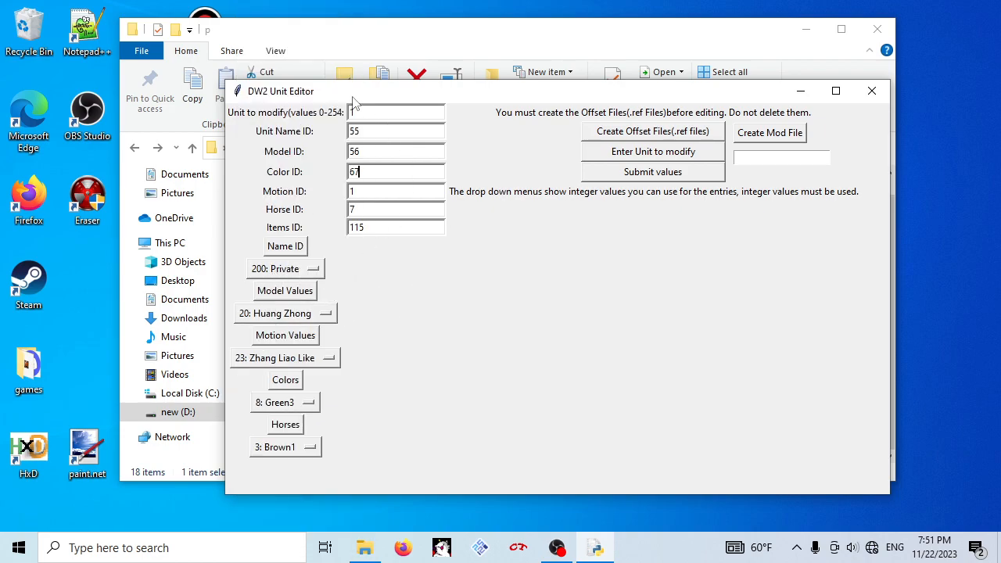
drag(371, 87, 413, 86)
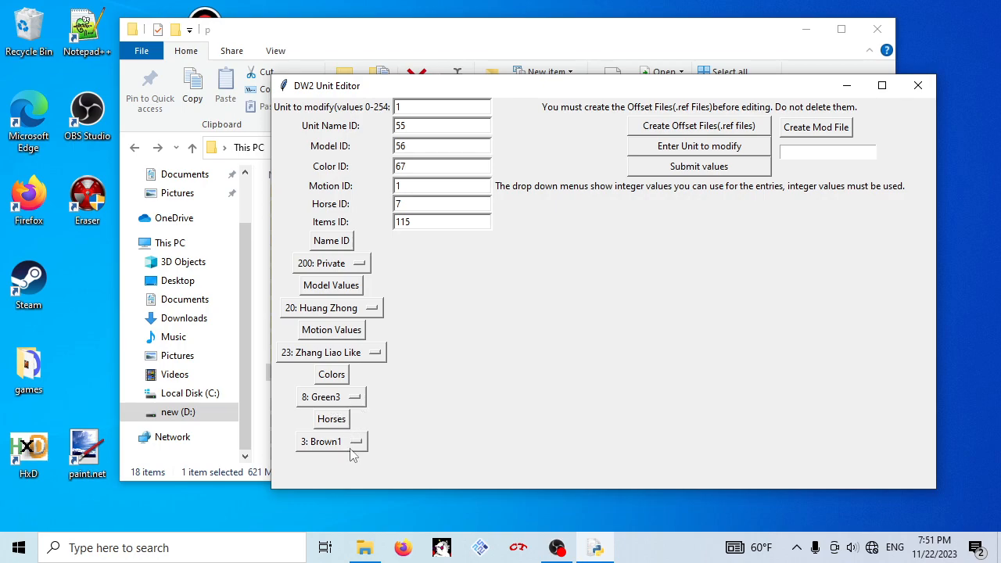
drag(444, 95, 383, 100)
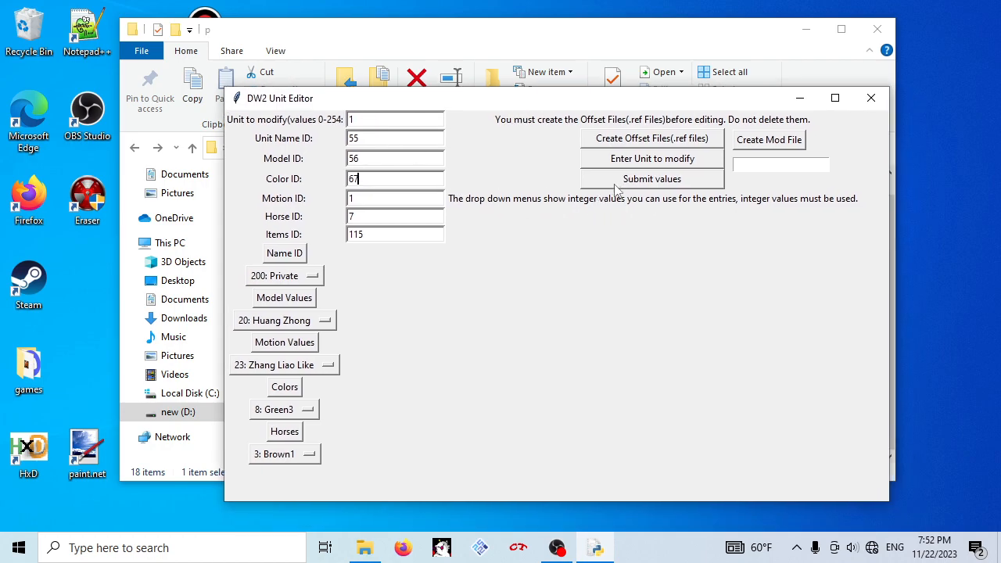
- Load the stored values of several units in turn, beginning with units 0 and 1 and finishing with unit 43
click(376, 125)
text(0)
click(641, 159)
text(1)
click(648, 166)
text(565)
click(599, 158)
text(43)
click(610, 160)
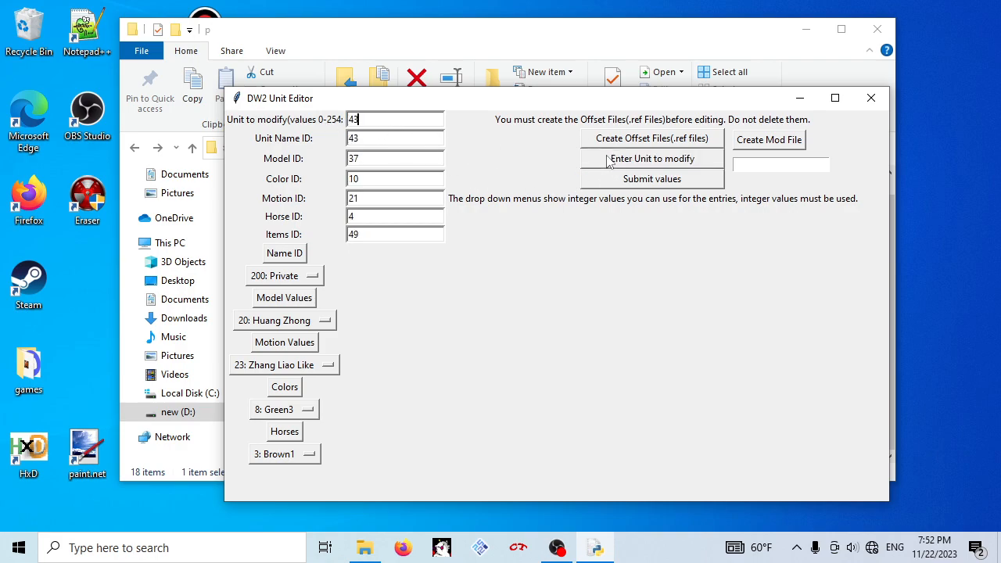
- Enter the out-of-range number 300 as the unit to modify and highlight it
double_click(372, 123)
mouse_move(349, 95)
mouse_down()
mouse_move(341, 76)
mouse_move(354, 94)
mouse_up()
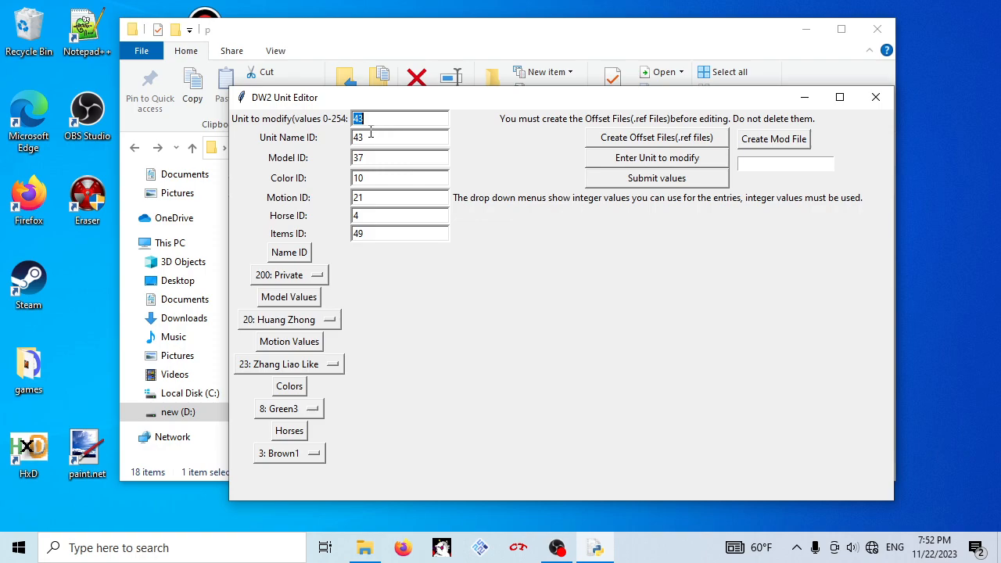
text(300)
double_click(386, 116)
drag(376, 101, 370, 92)
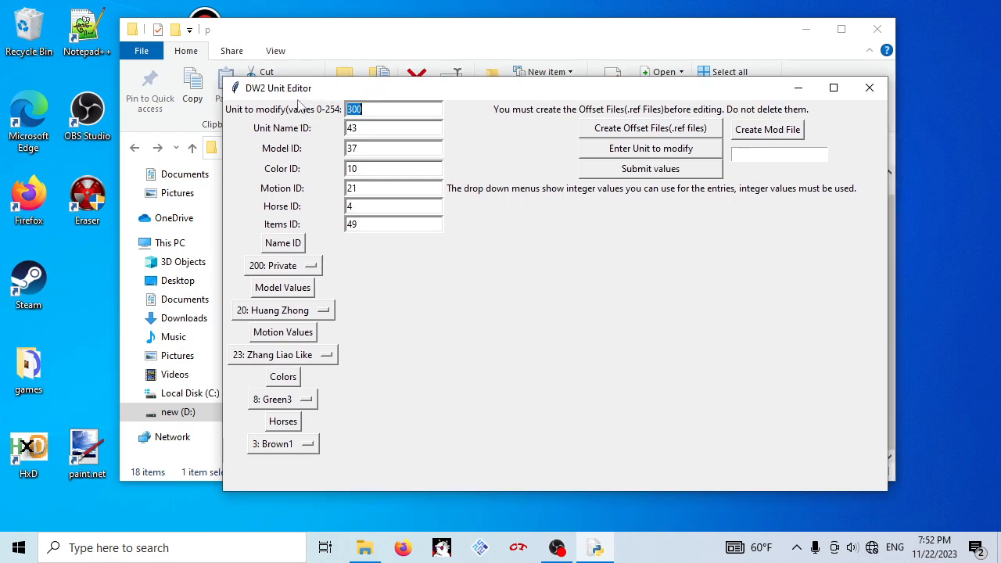
- Uncover the folder listing to view DW2_UnitTemplate.ref and the other .ref files, and bring the Unit Editor back in front
drag(345, 88, 342, 391)
click(346, 371)
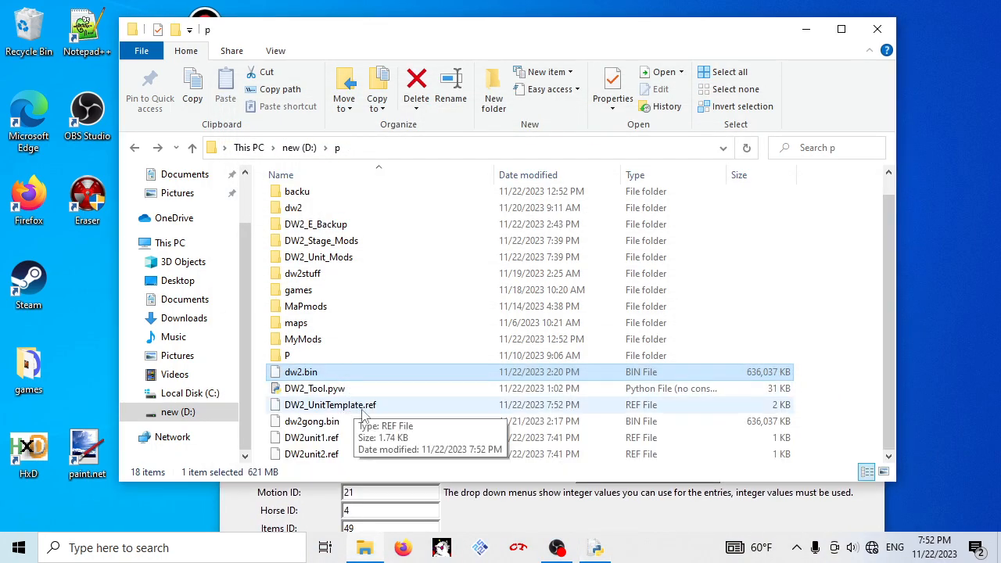
click(521, 515)
drag(436, 395, 463, 226)
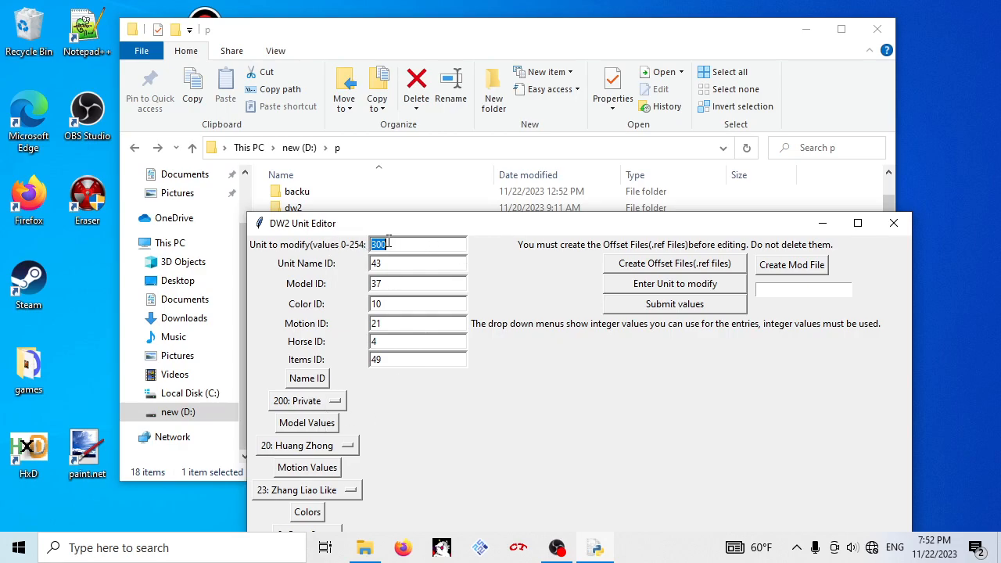
mouse_move(389, 230)
mouse_down()
mouse_move(381, 291)
mouse_move(374, 241)
mouse_up()
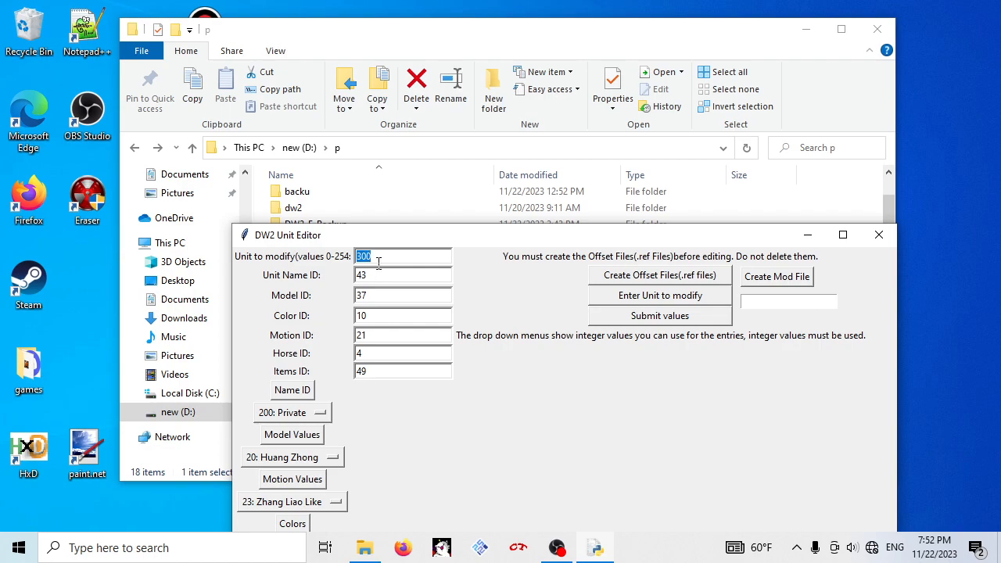
text(2)
click(302, 413)
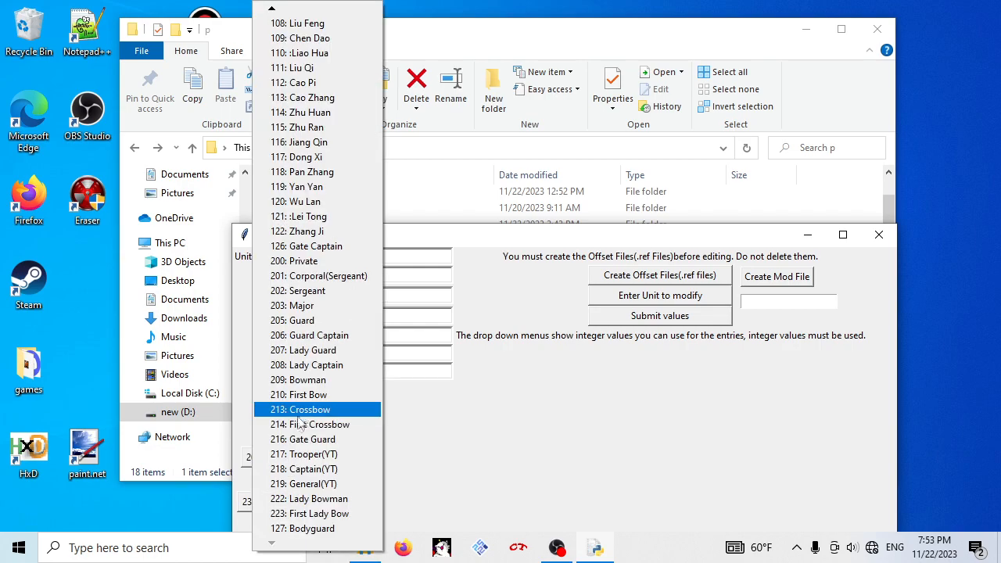
click(335, 187)
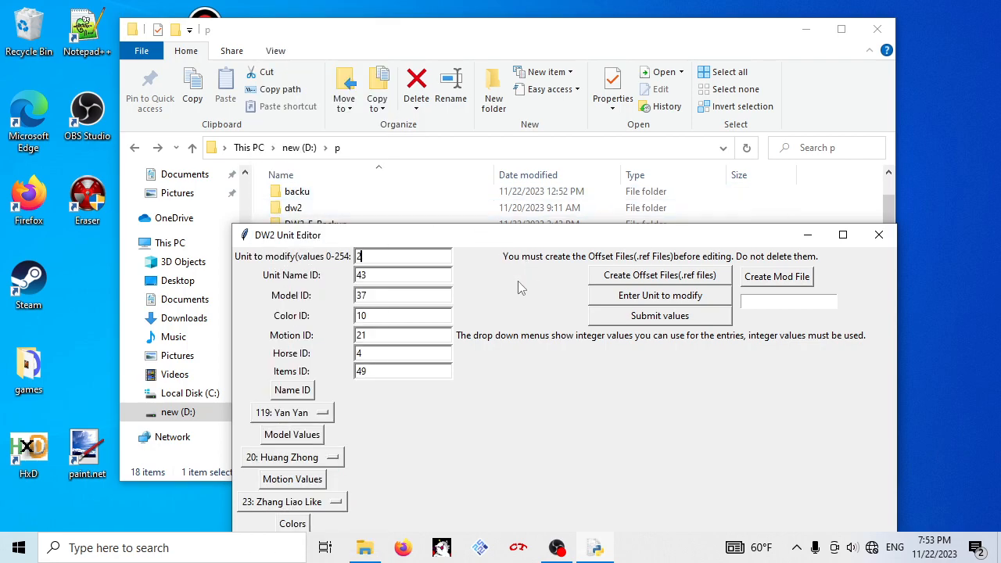
- Load the values of unit 119 and check the Name ID reference list while keeping its current choice
drag(474, 243, 457, 181)
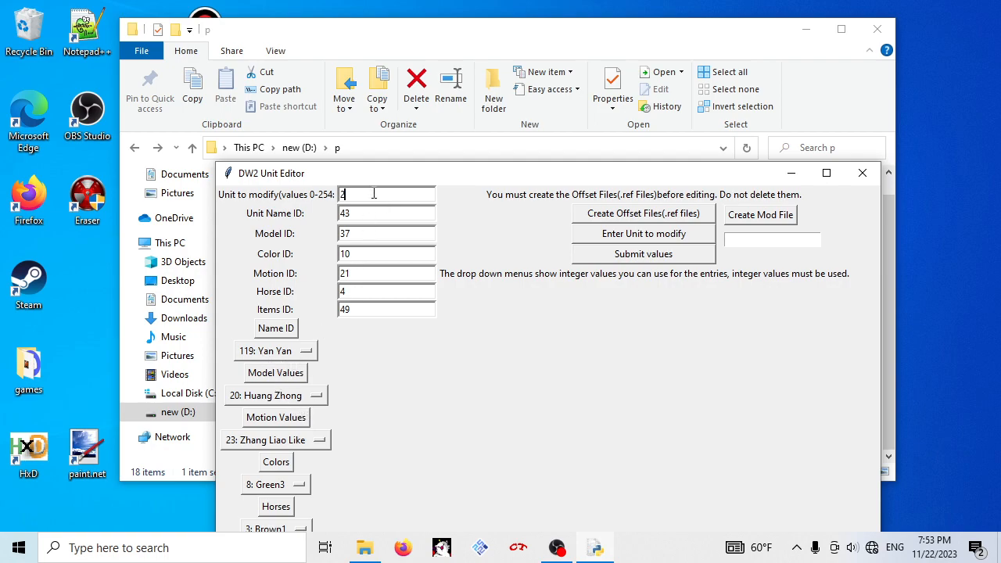
text(9)
click(615, 235)
click(284, 352)
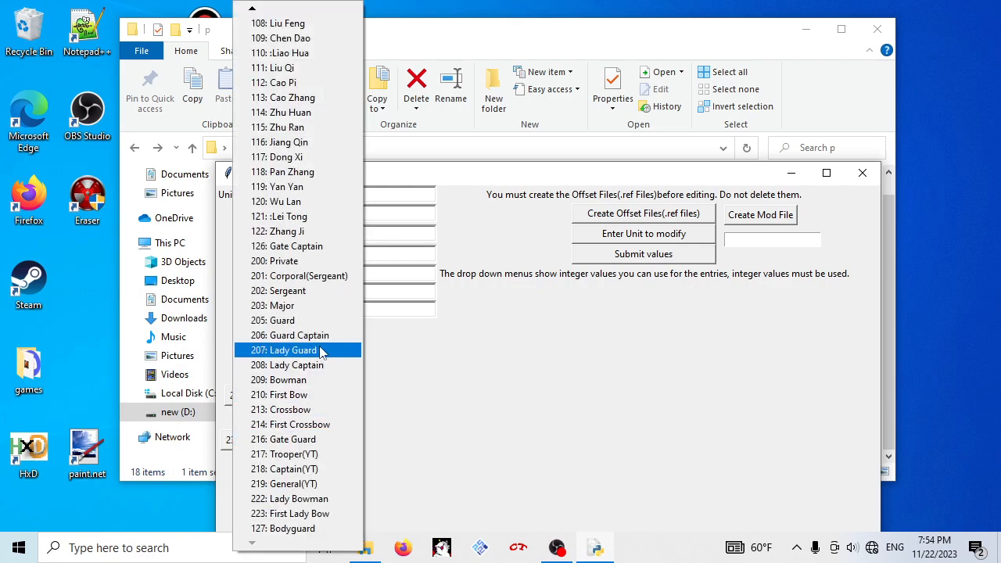
click(415, 396)
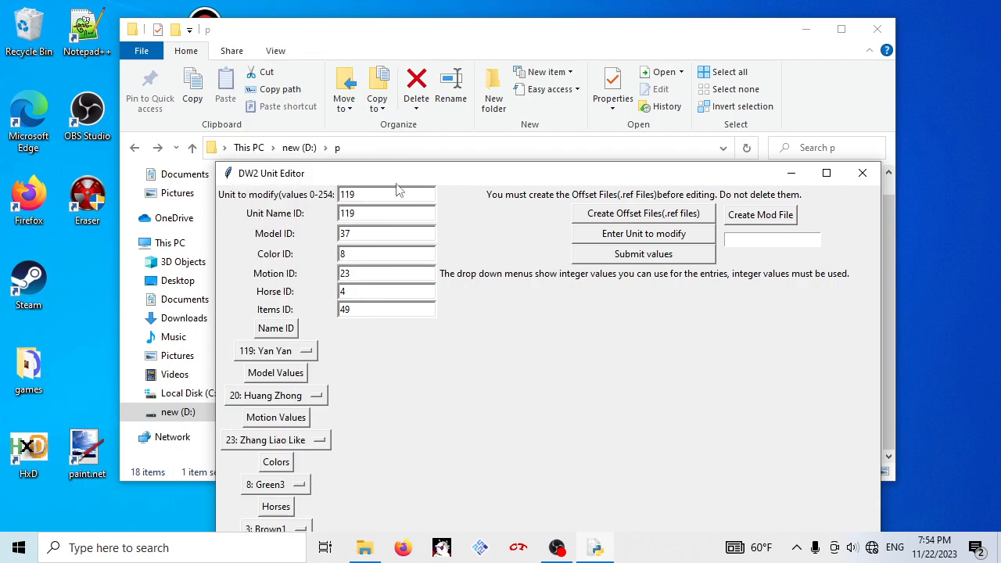
drag(399, 176, 403, 133)
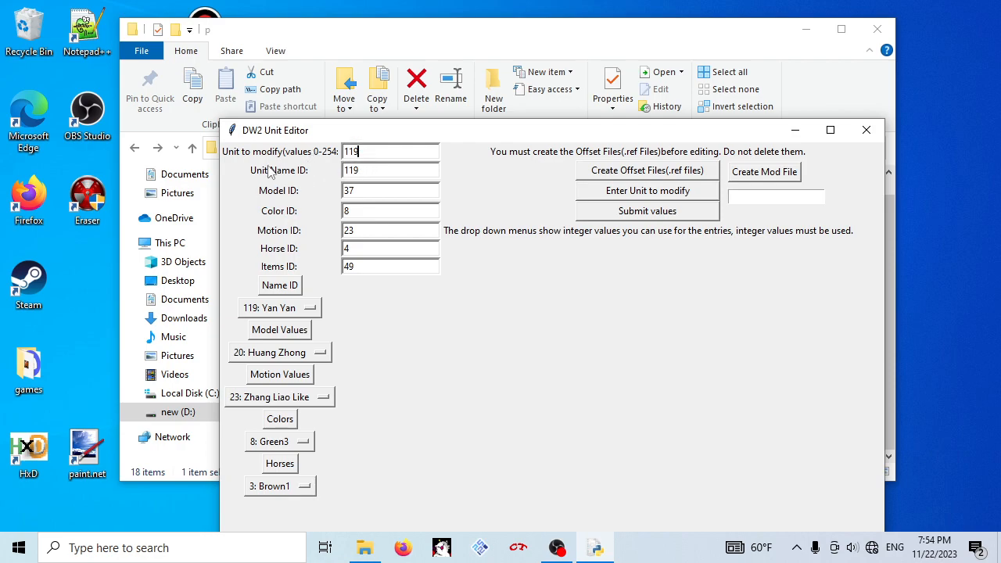
drag(324, 133, 321, 105)
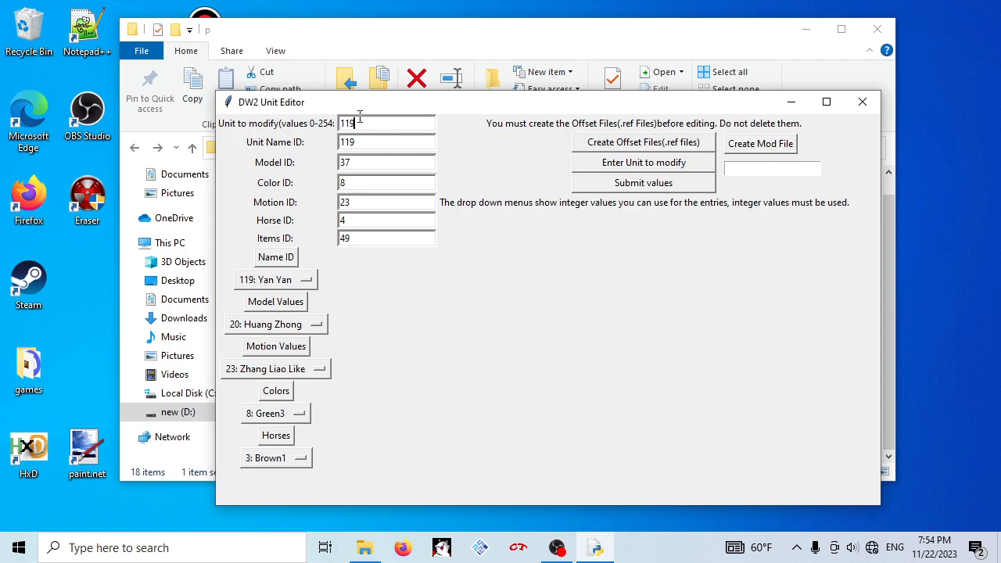
drag(362, 107, 365, 87)
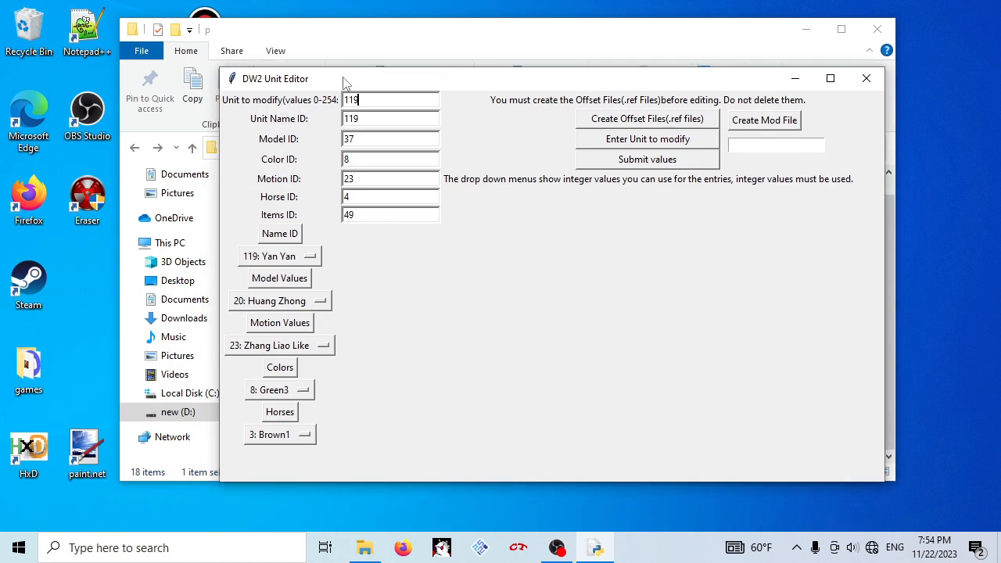
drag(398, 83, 409, 107)
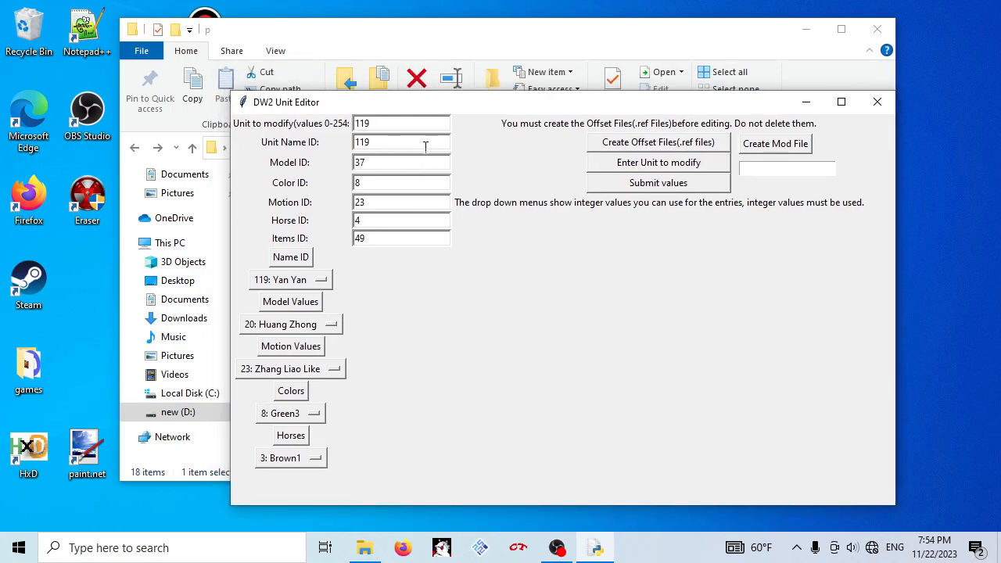
double_click(384, 124)
click(316, 279)
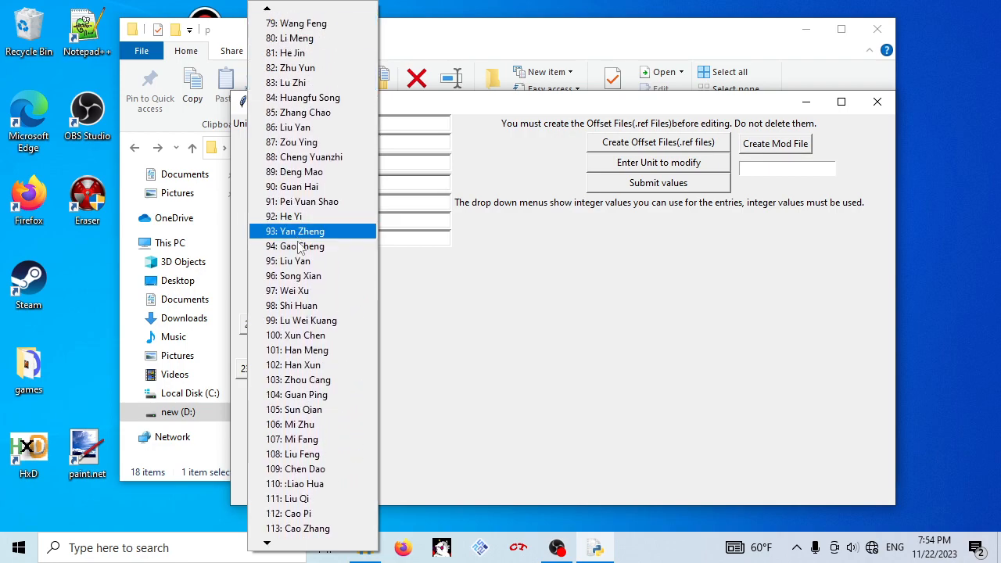
click(304, 203)
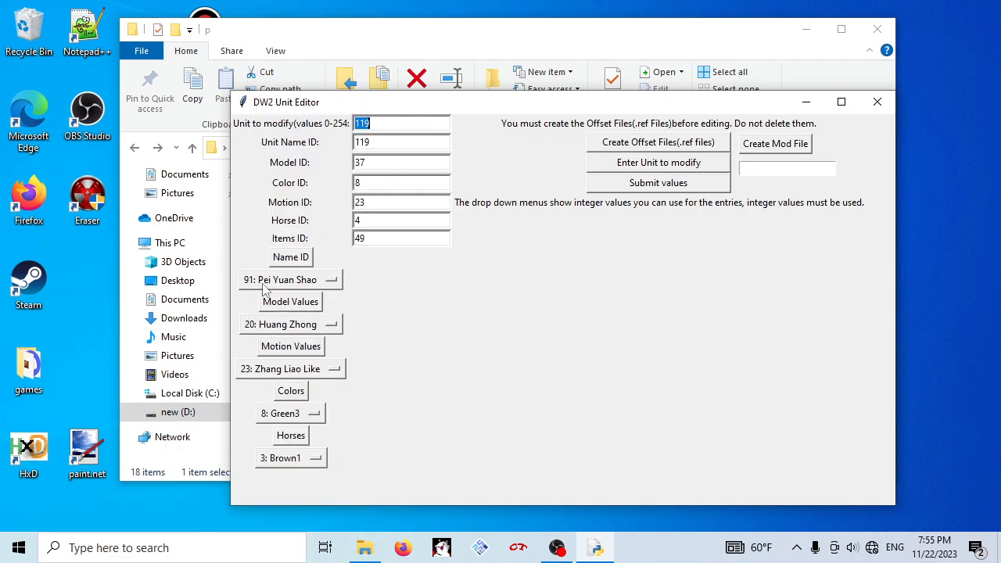
double_click(382, 122)
text(91)
- Choose 88: Cheng Yuanzhi in the Name ID reference list and enter 88 as the unit to modify
click(319, 279)
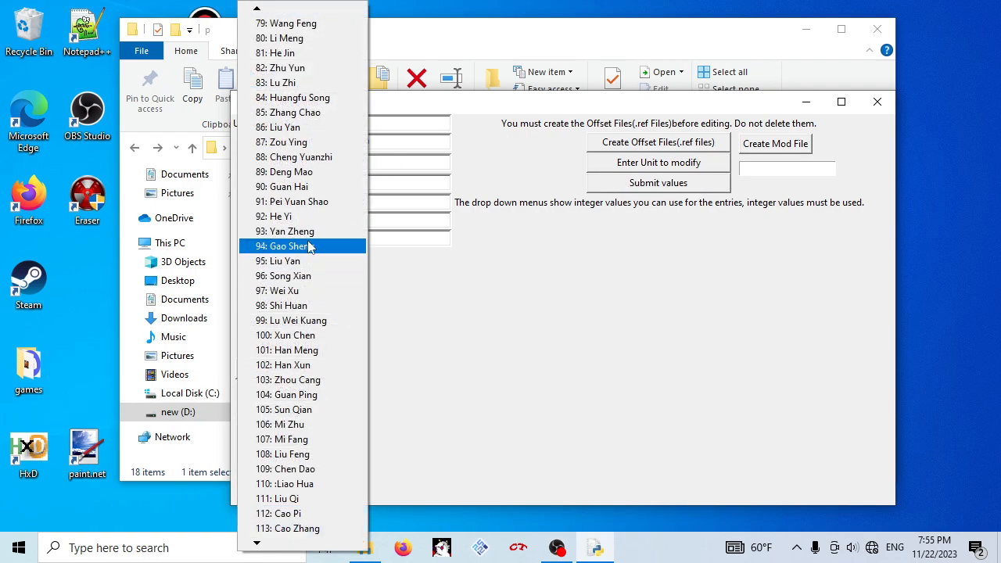
click(307, 157)
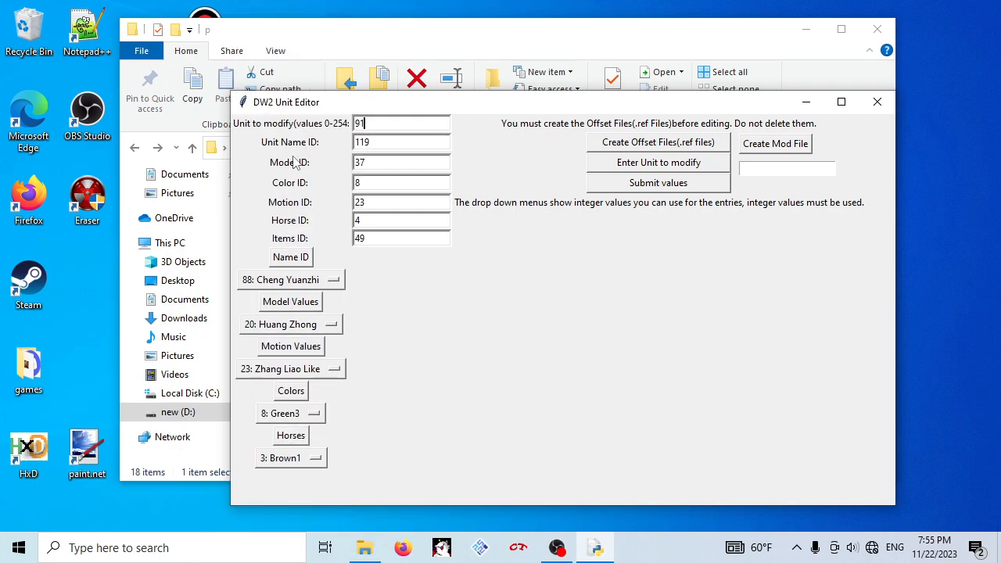
double_click(404, 123)
text(88)
- Check the Name ID reference list, load the values of unit 119, and re-enter 88 as the unit to modify
click(314, 287)
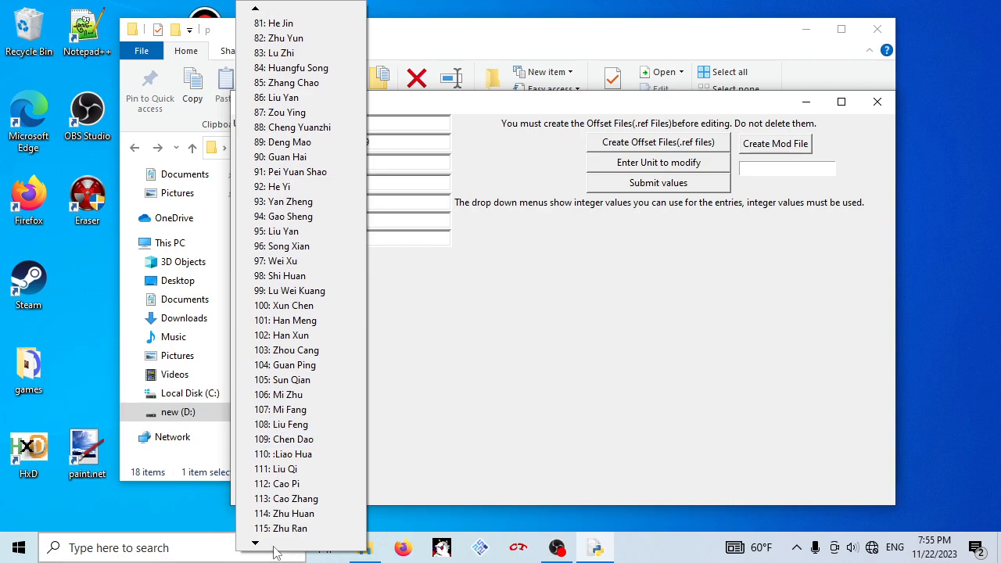
click(460, 407)
double_click(425, 123)
text(119)
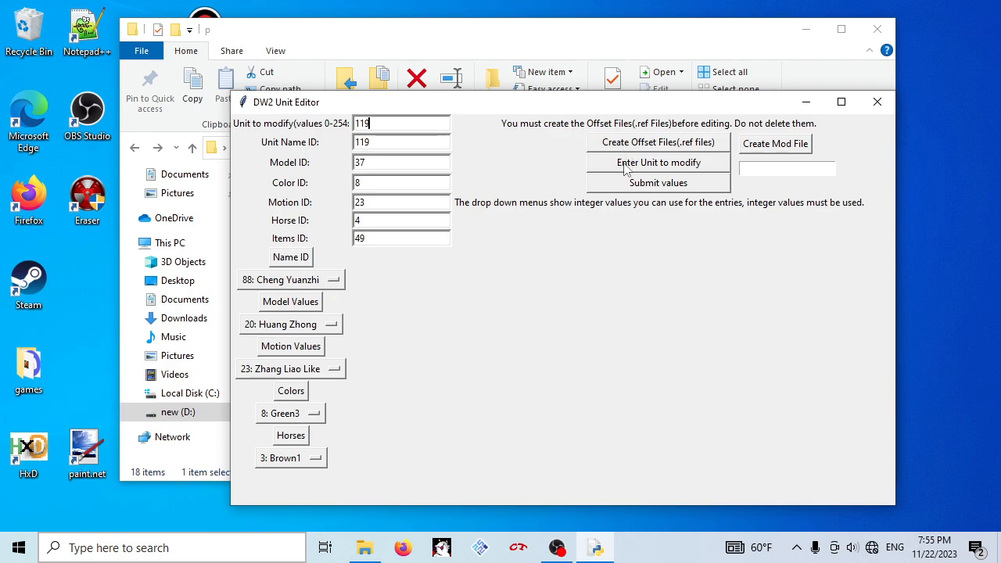
click(646, 166)
text(88)
click(291, 279)
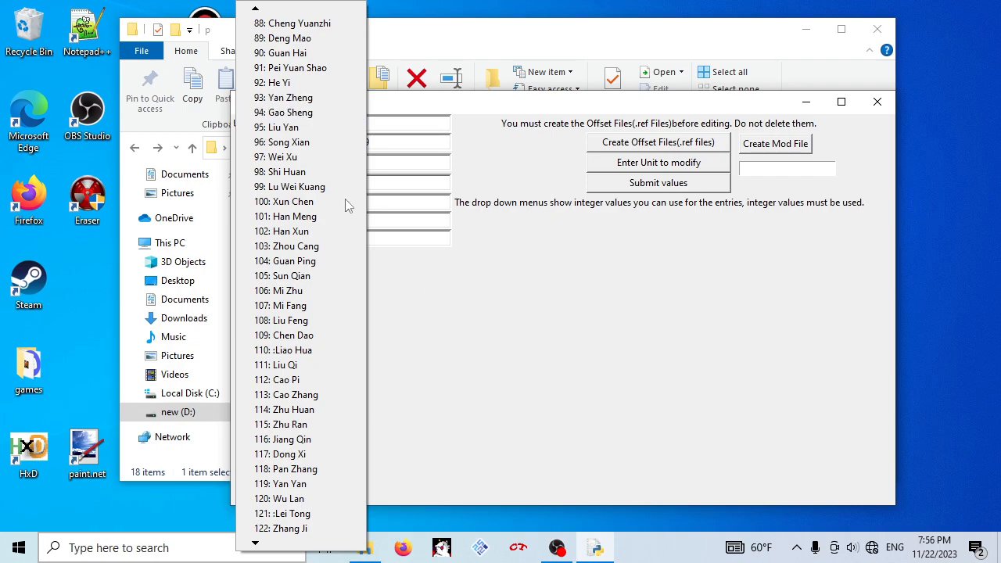
click(315, 69)
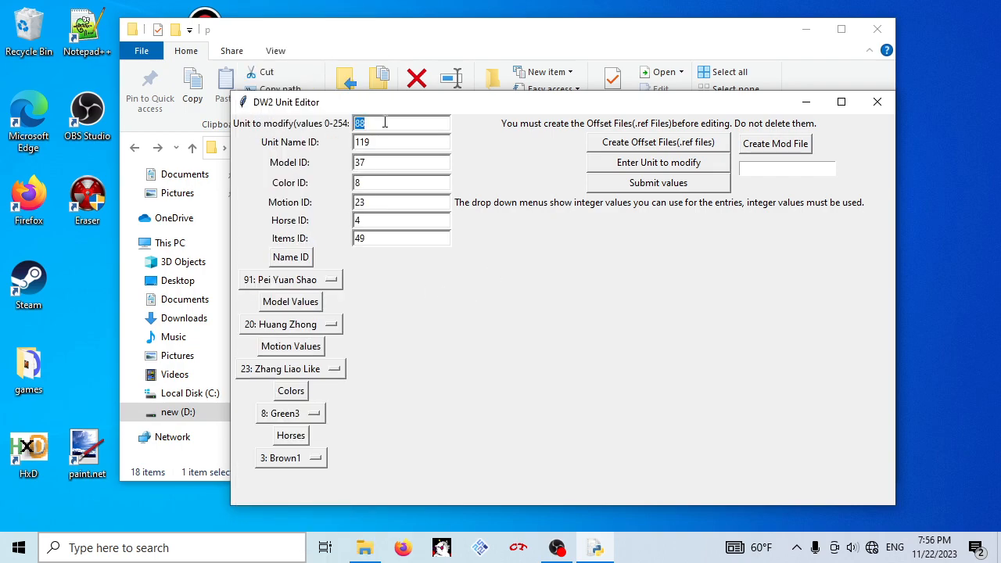
click(387, 128)
text(1)
drag(482, 103, 473, 85)
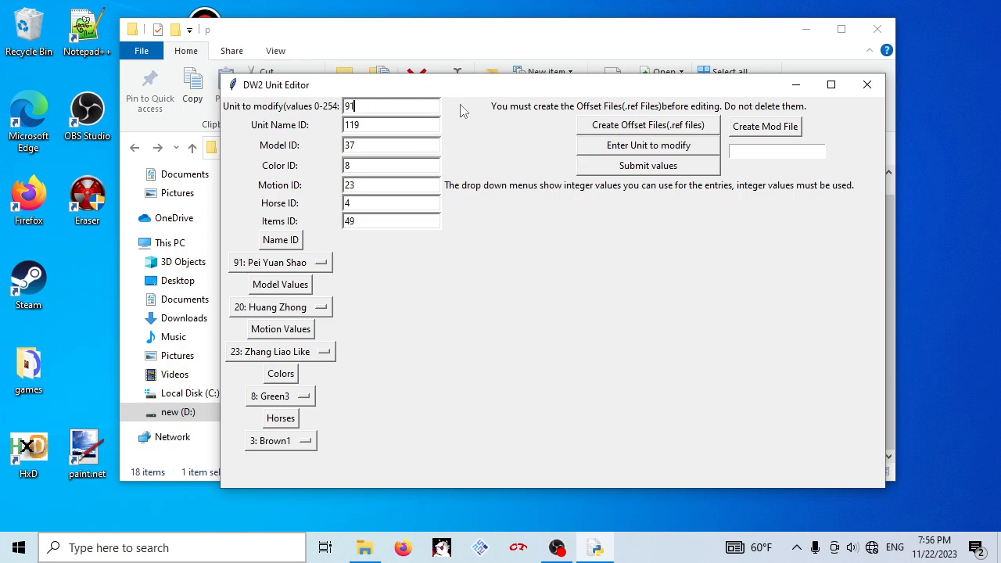
- Enter file1 as the mod file name, removing the trial .gg extension, and create the mod file
drag(426, 92, 402, 95)
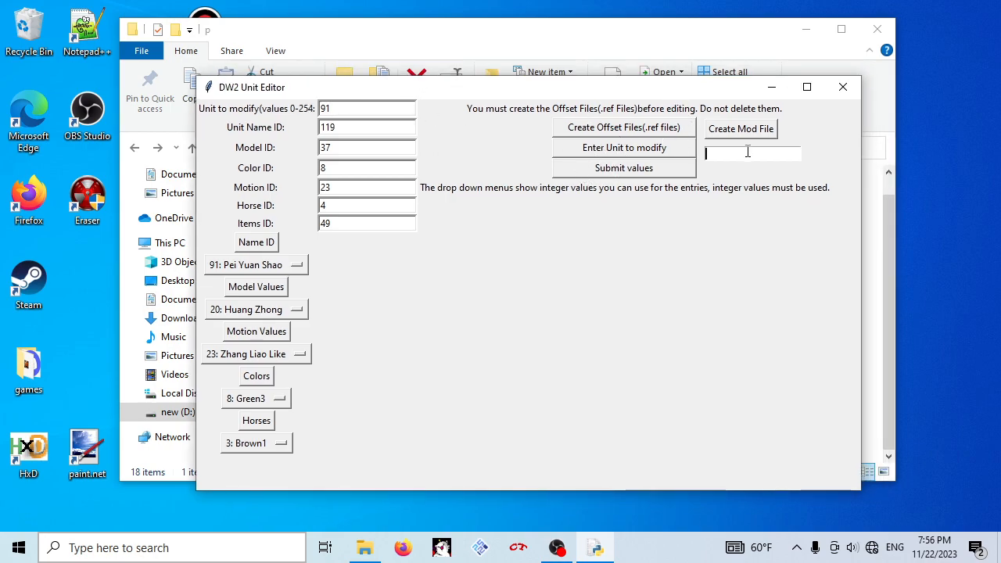
drag(536, 89, 606, 83)
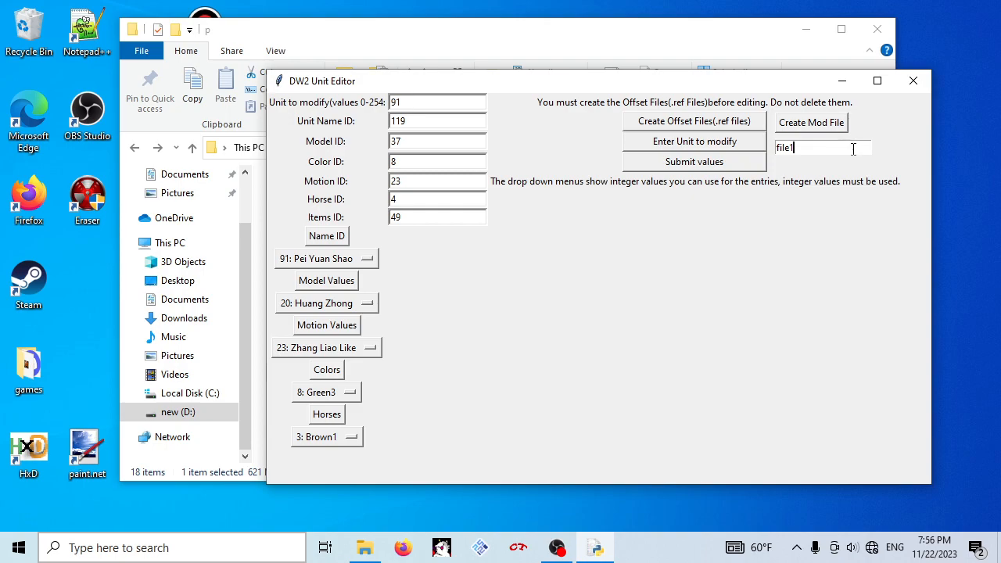
text(.gg)
drag(809, 150, 792, 152)
key(BackSpace)
- Open the DW2_Unit_Mods folder to check for the created mod file, and bring the Unit Editor back in front
click(704, 35)
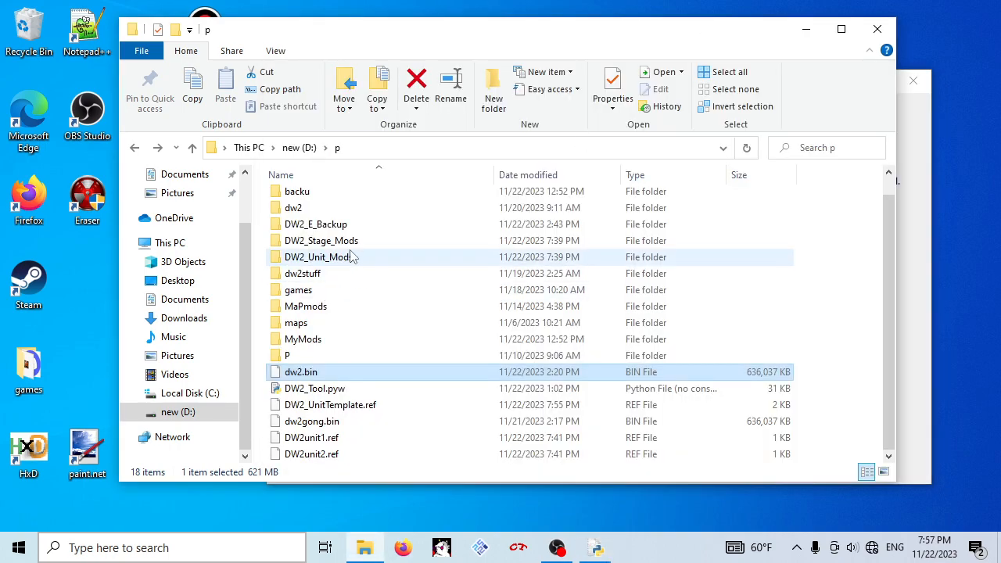
scroll(332, 243, up, 1)
double_click(347, 279)
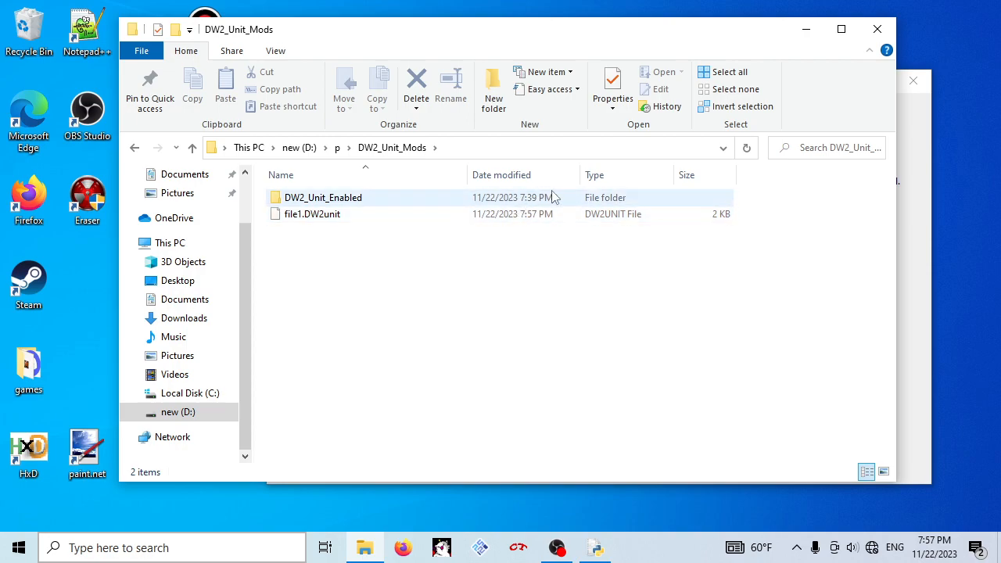
click(911, 173)
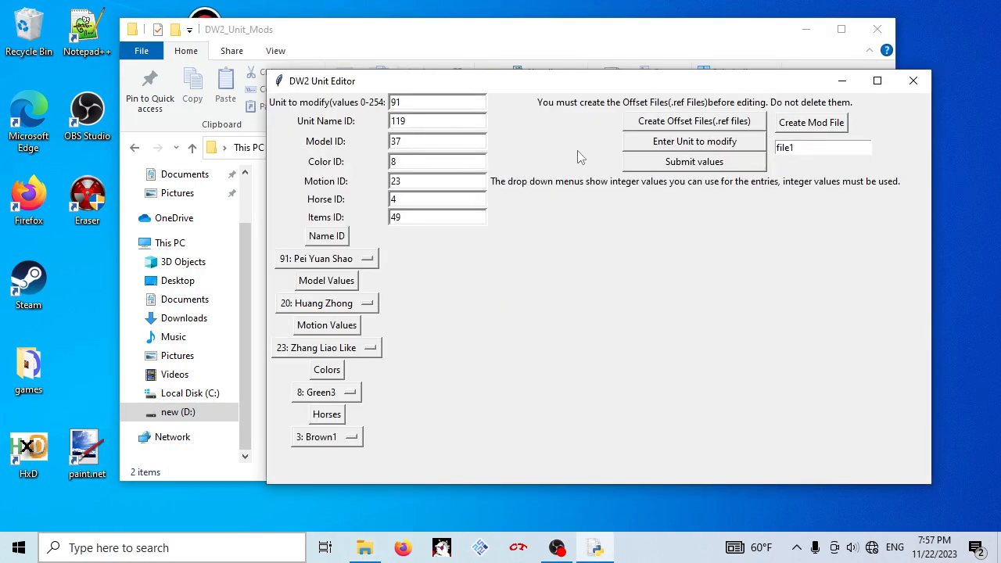
drag(529, 84, 542, 88)
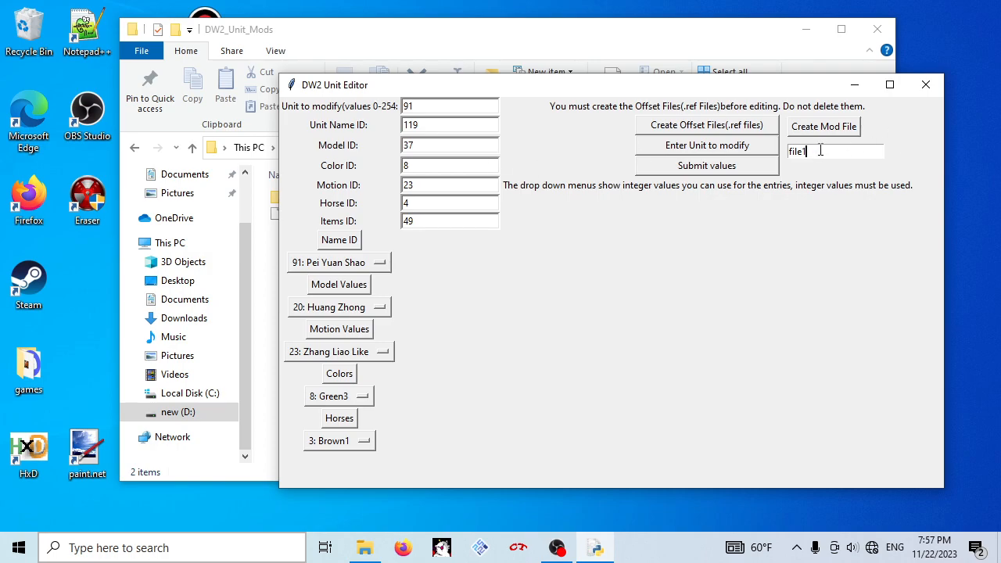
- Create a second mod file named file2 with Unit Name ID 54, Model ID 54 and Color ID 65
text(2)
double_click(432, 108)
double_click(439, 126)
text(54)
double_click(432, 144)
text(546)
click(819, 131)
drag(467, 87, 428, 103)
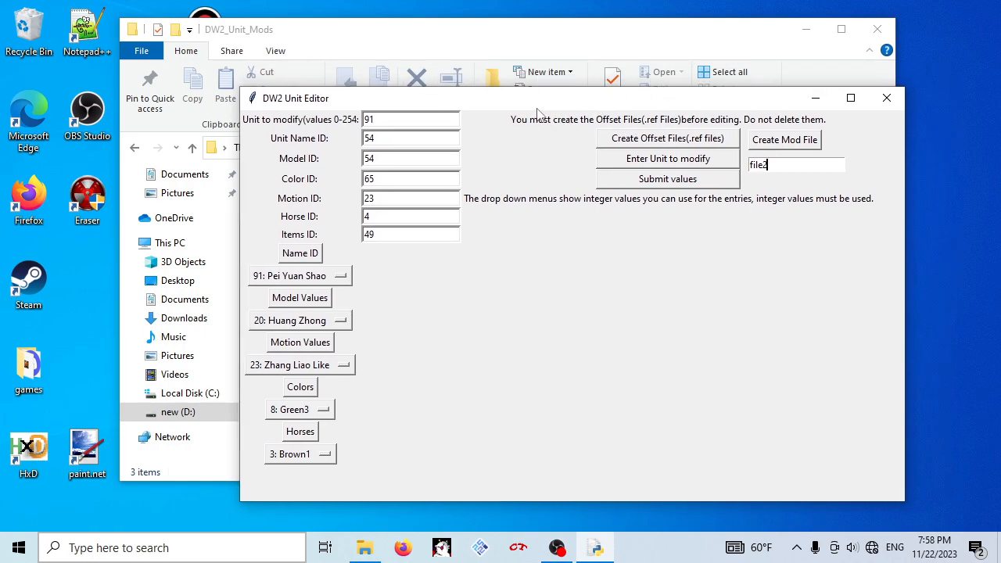
drag(529, 99, 531, 69)
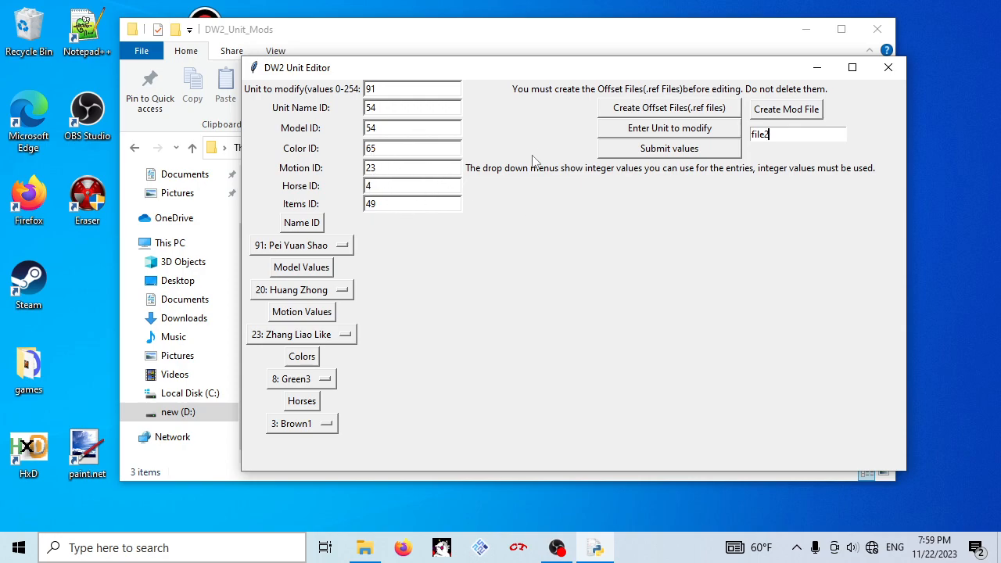
drag(625, 73, 655, 86)
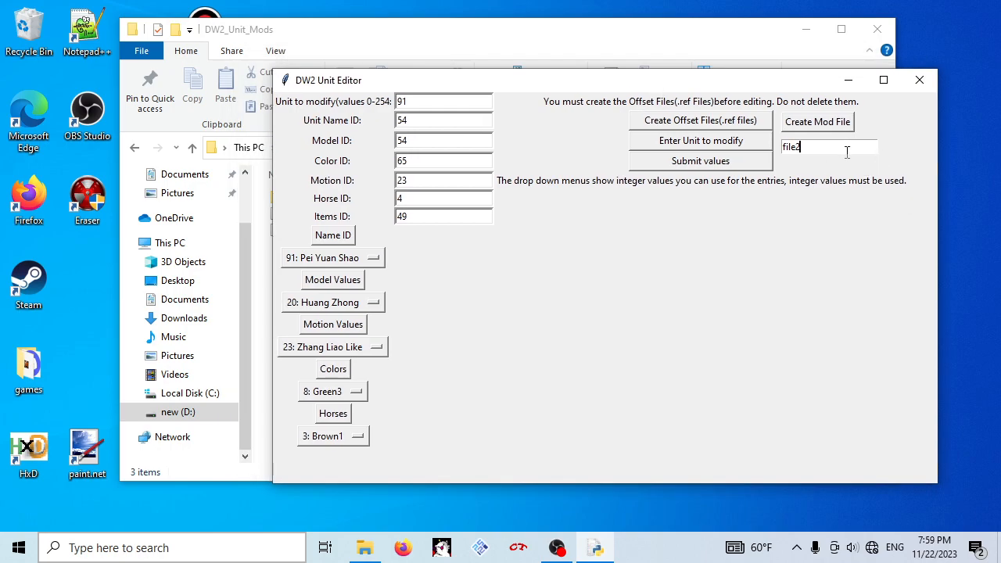
- Close the Unit Editor, return to the p folder and launch DW2_Tool.pyw
click(920, 80)
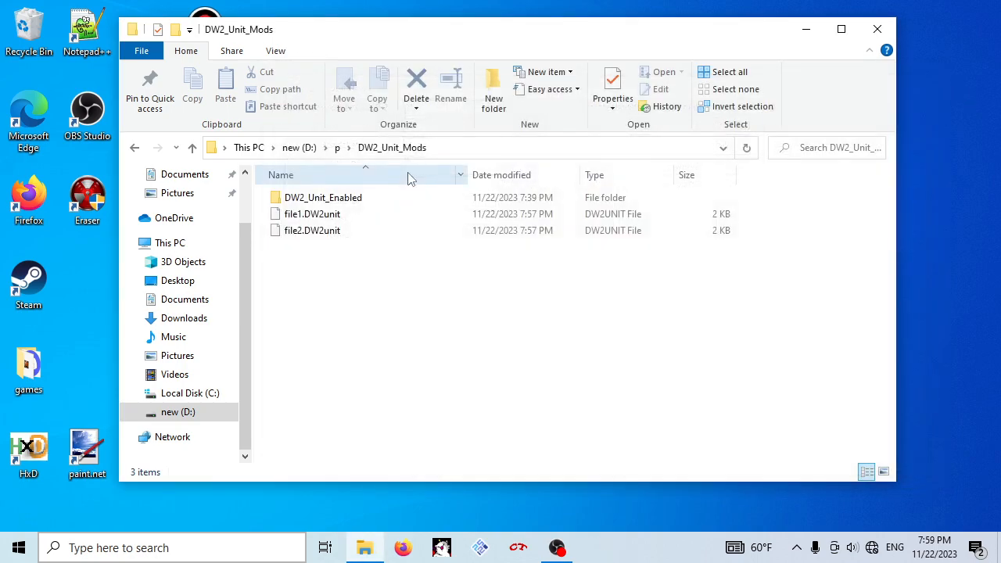
click(337, 148)
double_click(330, 412)
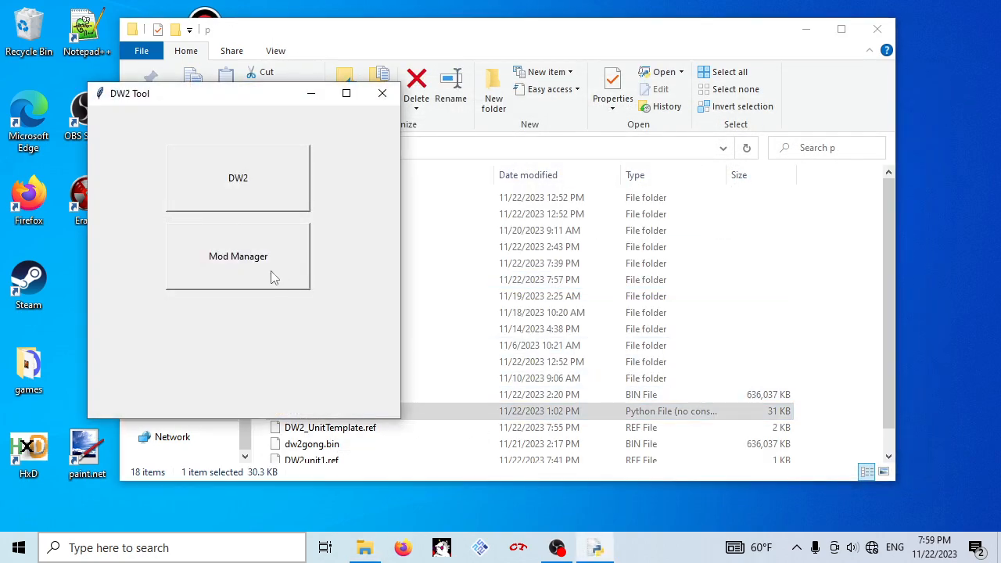
- Open the Mod Manager's Unit Mods window and move it clear of the folder names
click(279, 279)
drag(215, 117, 665, 138)
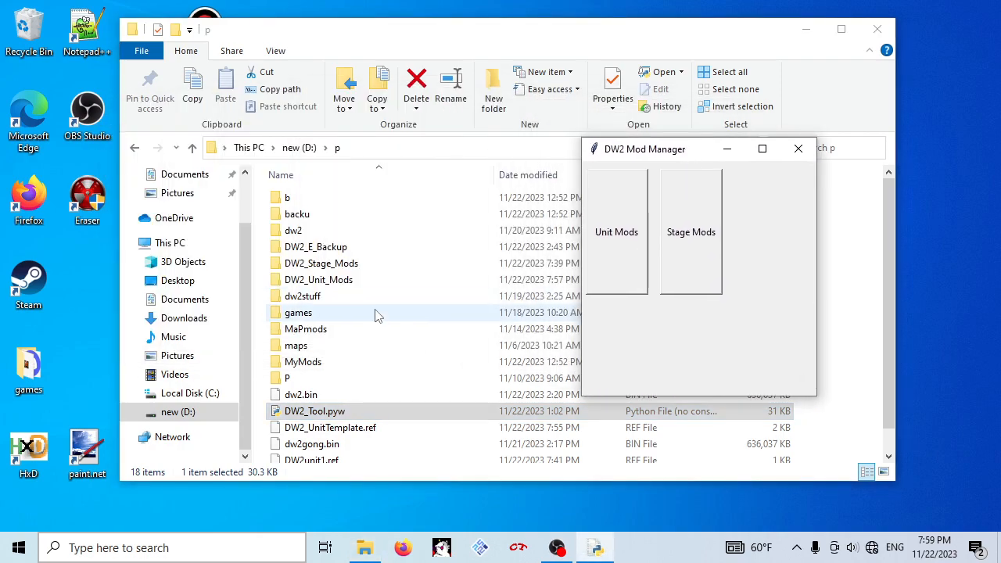
click(618, 258)
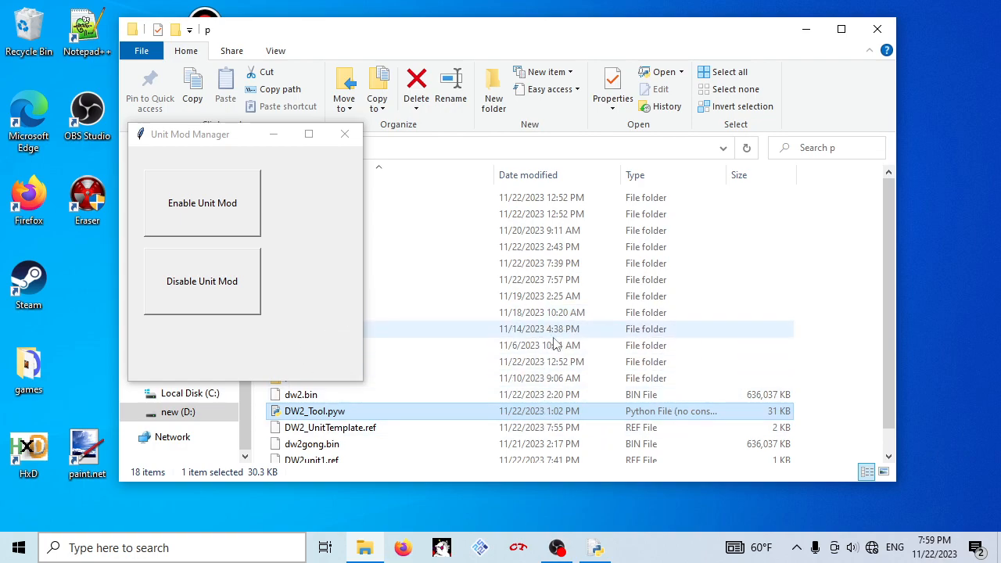
drag(220, 146, 724, 172)
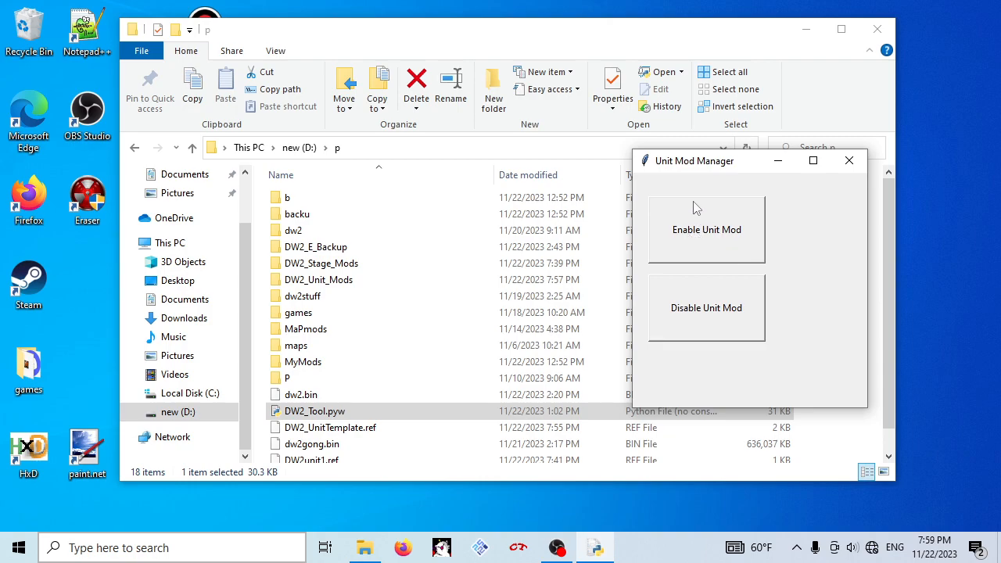
drag(705, 168, 642, 141)
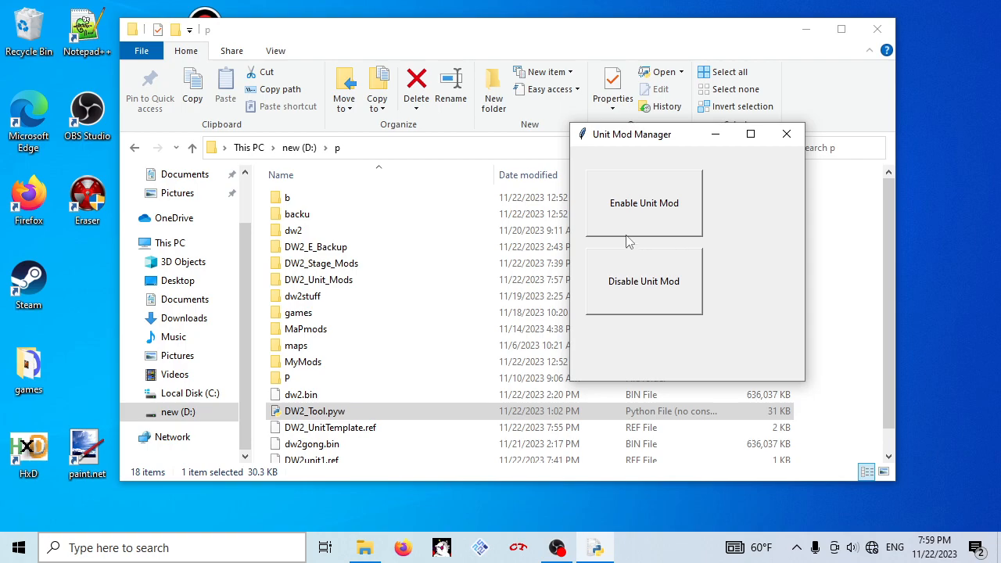
drag(638, 138, 611, 115)
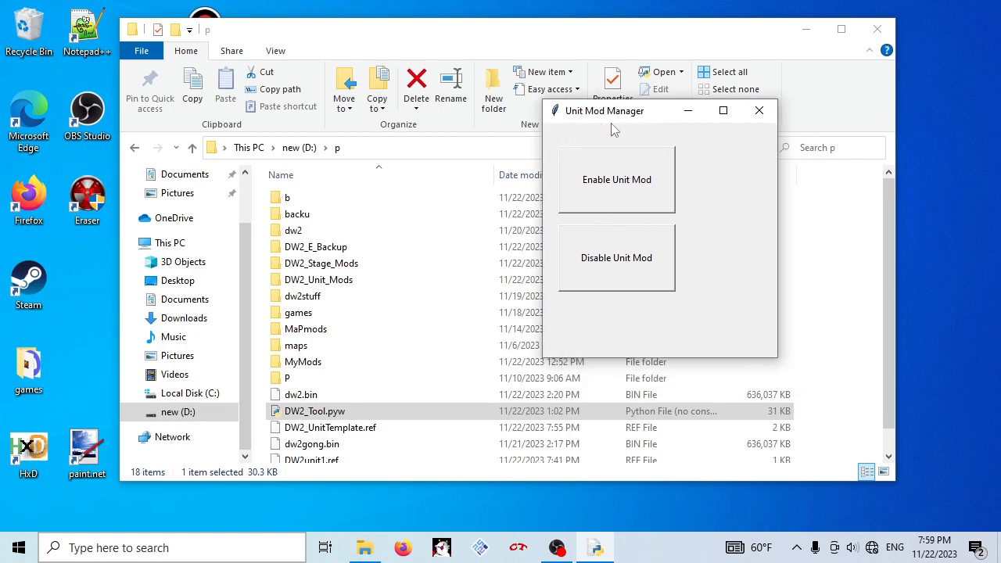
drag(622, 115, 601, 144)
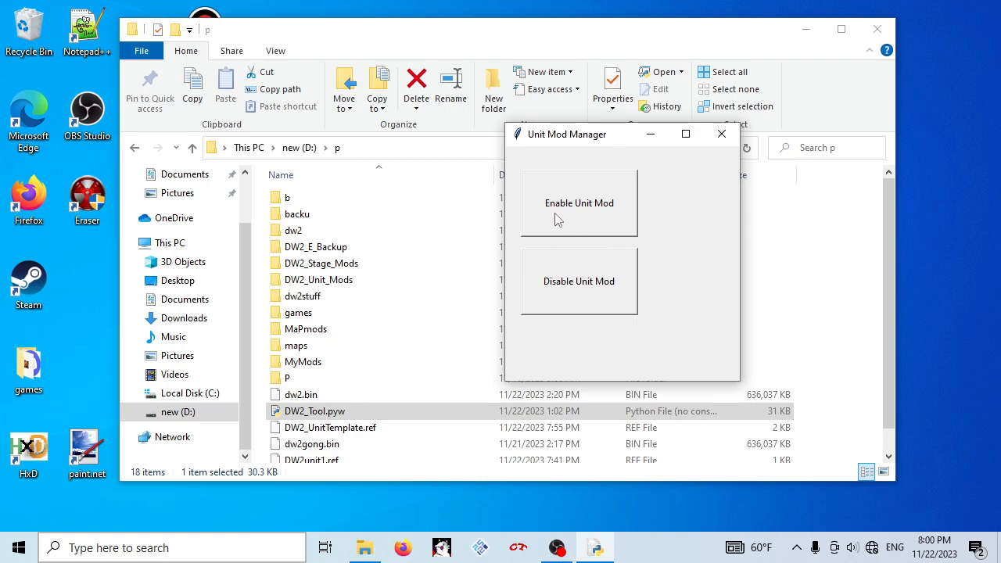
drag(592, 144, 568, 128)
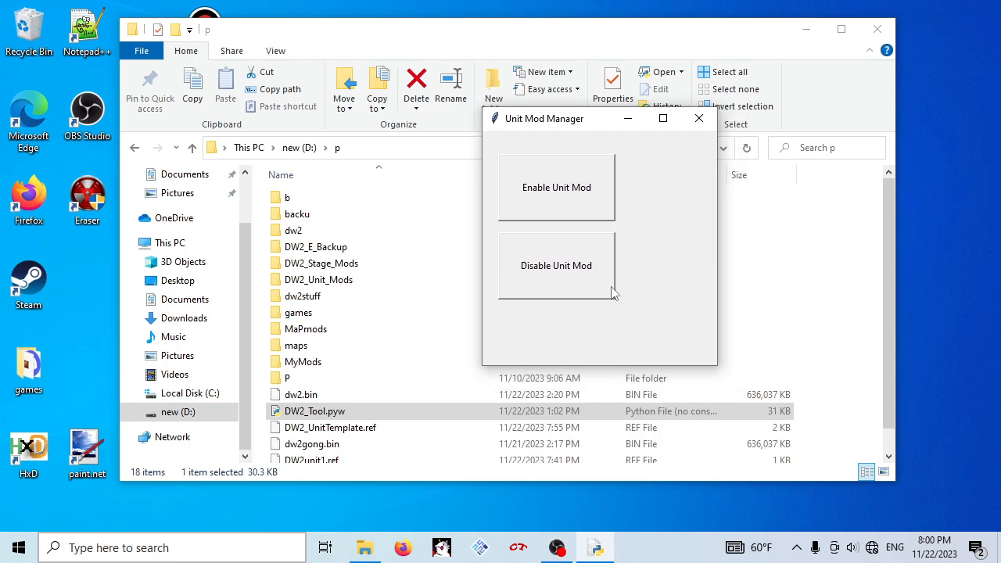
- Start enabling a unit mod and browse to the DW2_Unit_Mods folder inside the p folder
click(570, 205)
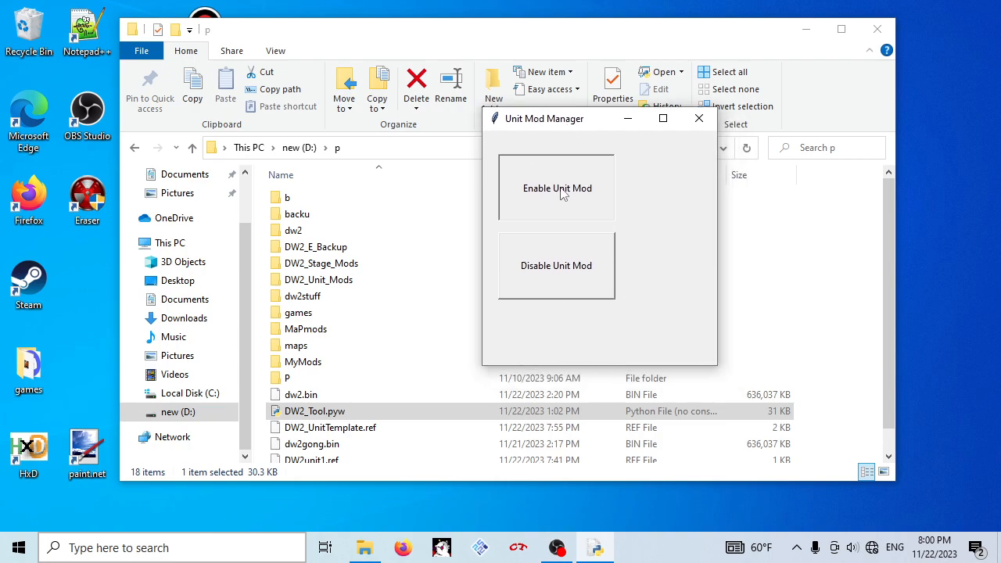
drag(652, 150, 515, 111)
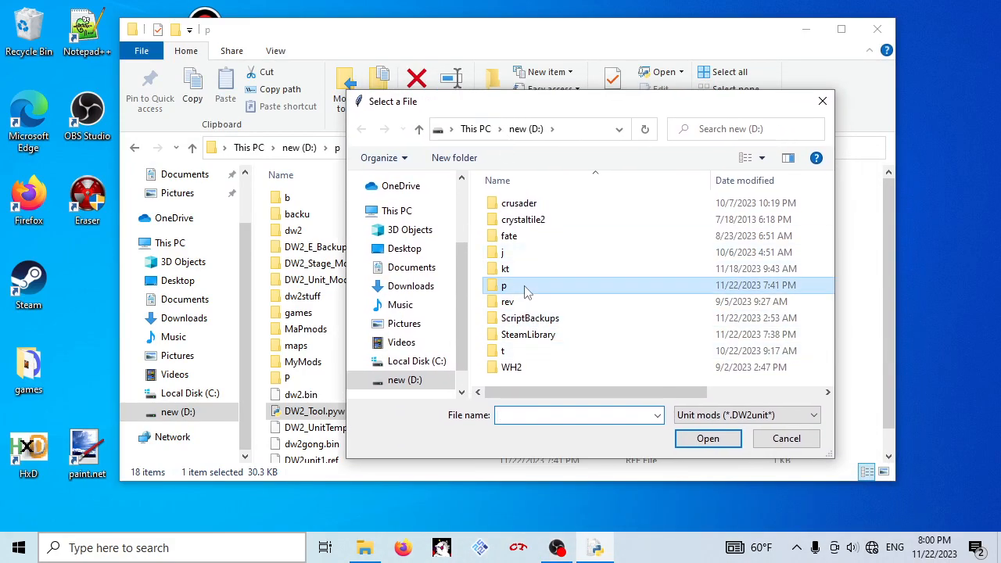
double_click(506, 285)
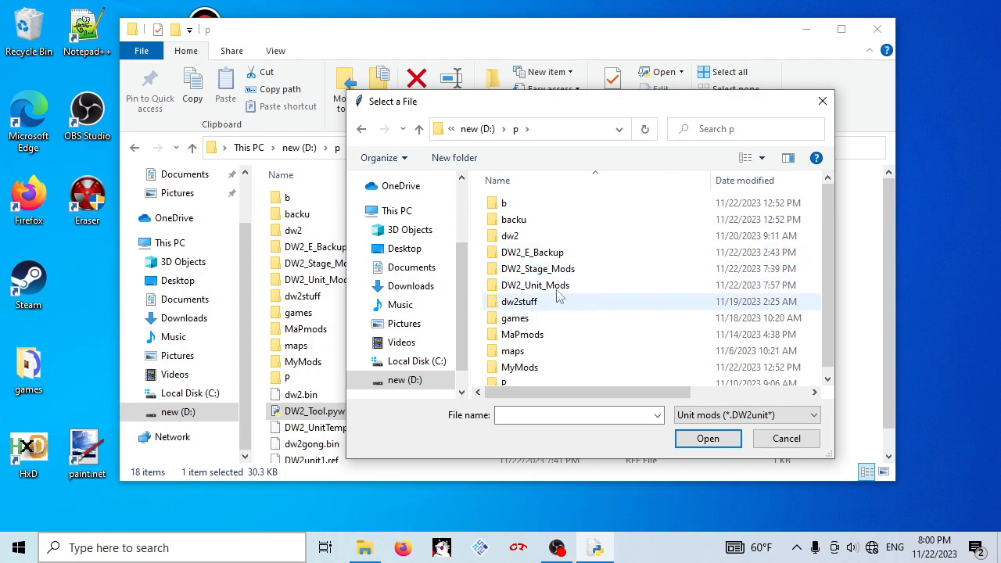
double_click(569, 285)
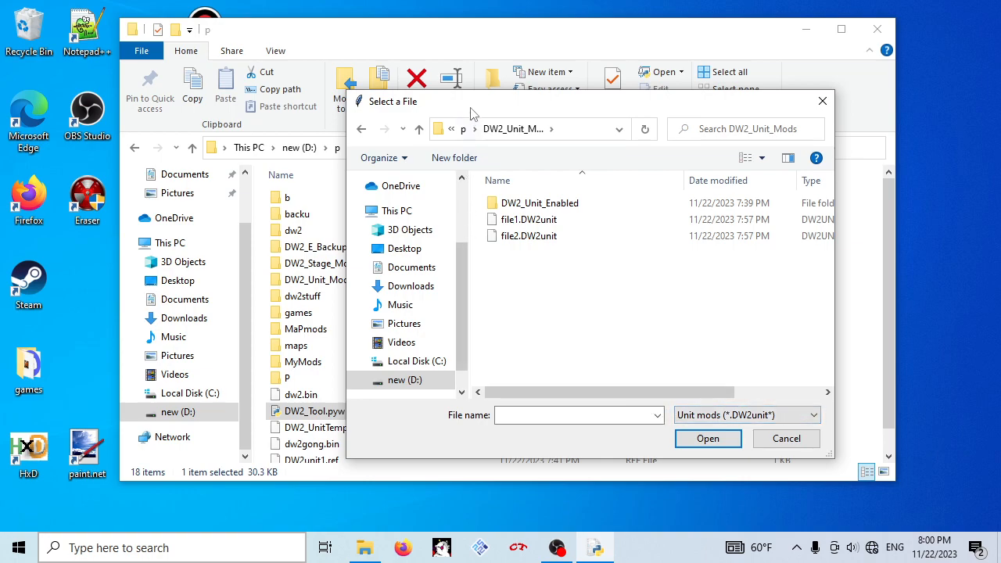
drag(471, 115, 466, 95)
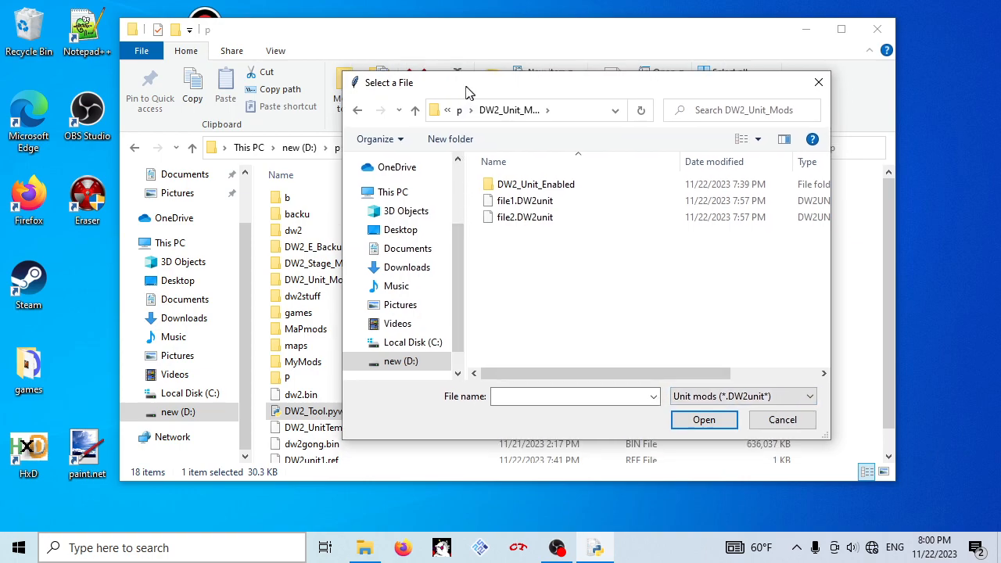
- Check the file type filter, keep it on Unit mods (*.DW2unit*), and enable file1.DW2unit
click(785, 401)
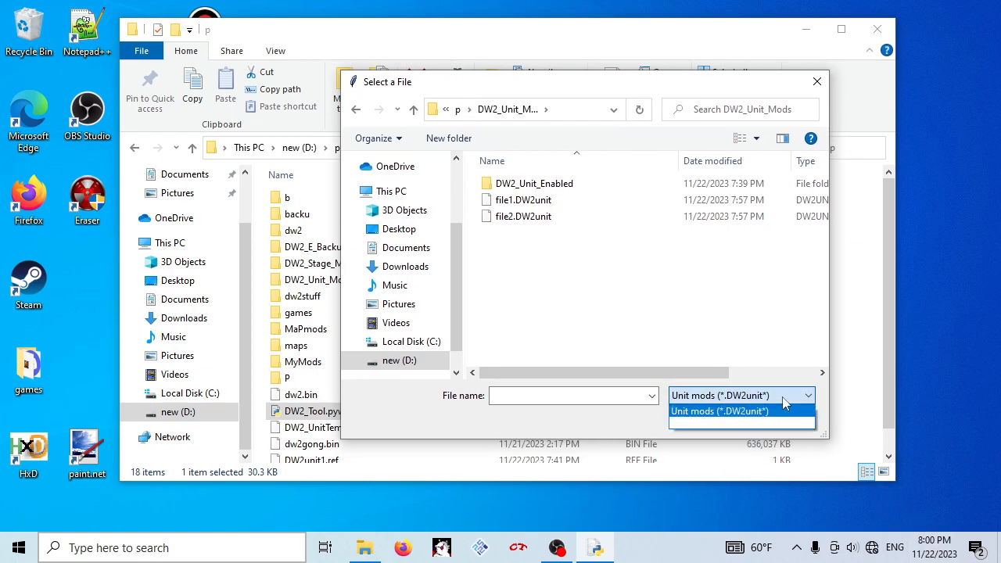
click(720, 416)
click(708, 395)
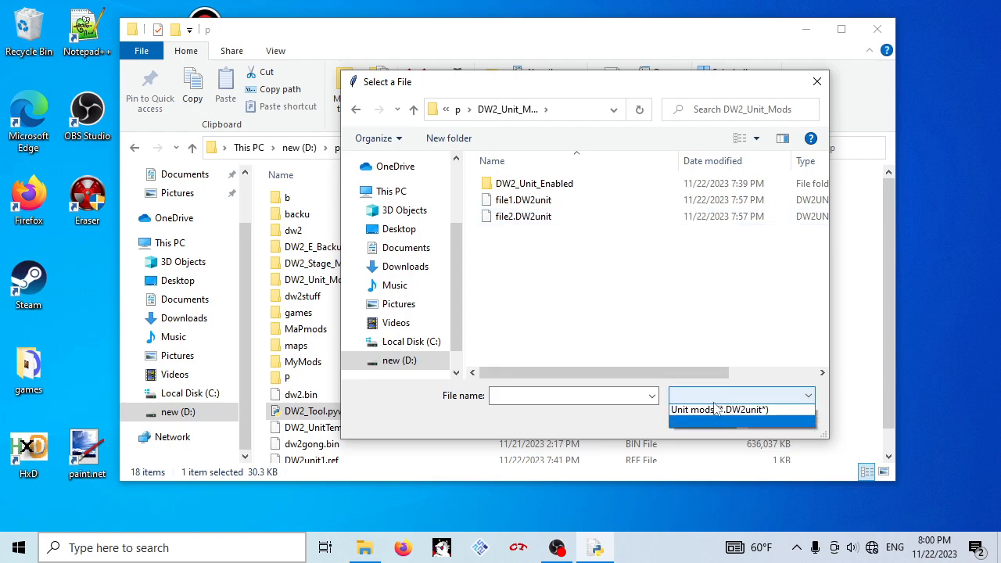
click(708, 407)
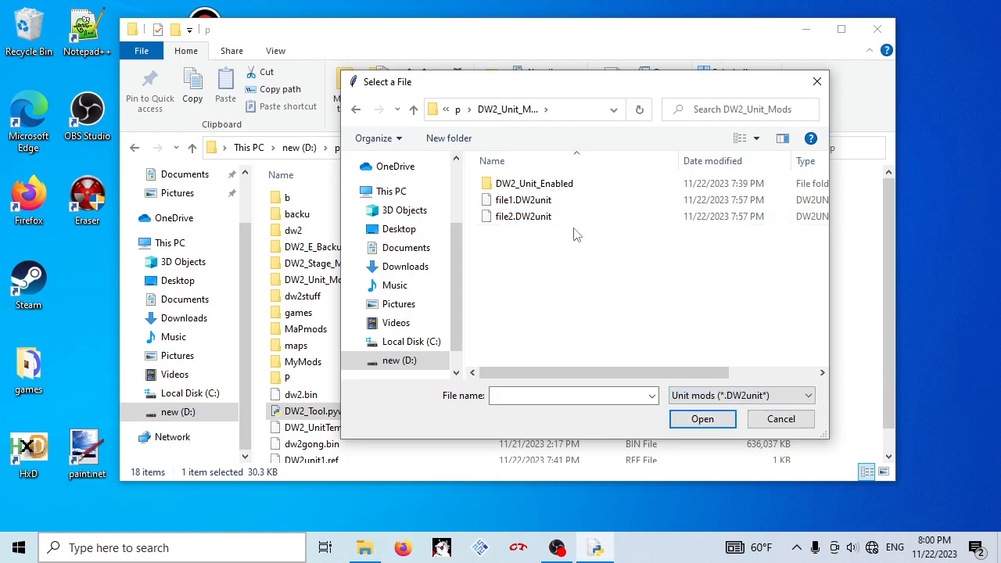
double_click(532, 201)
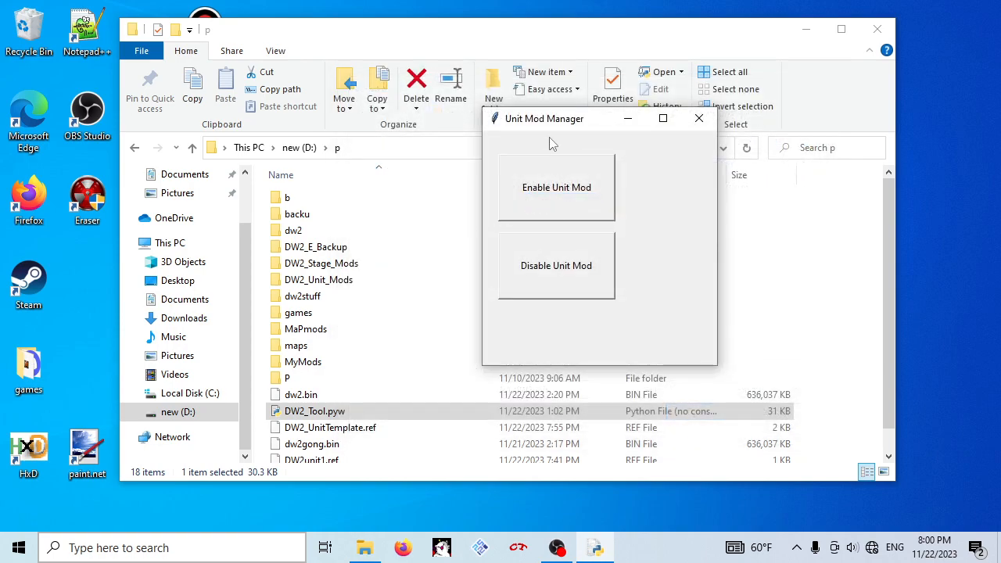
- Point out dw2.bin in the p folder, return to the Unit Mod Manager and close it
drag(559, 121, 617, 160)
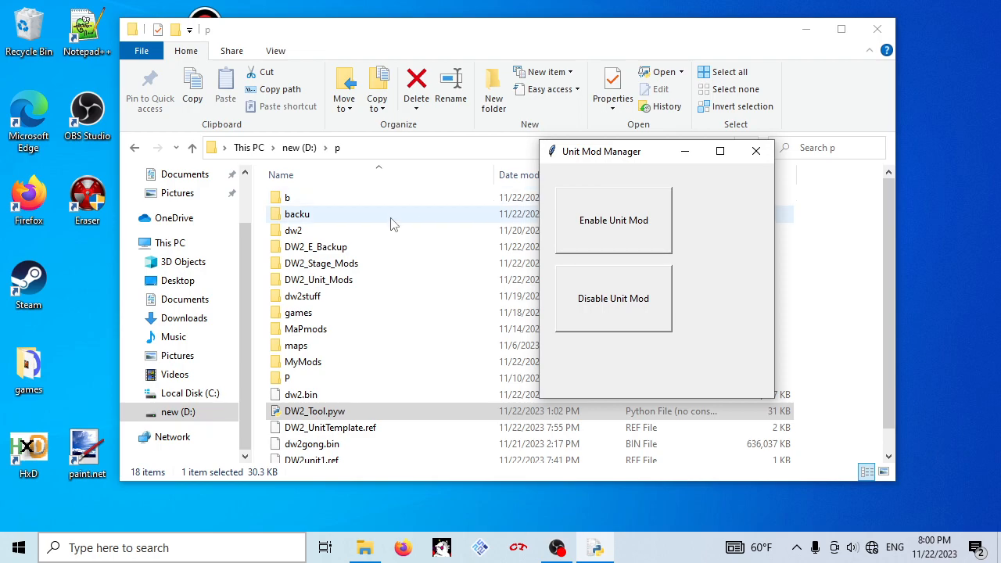
click(341, 401)
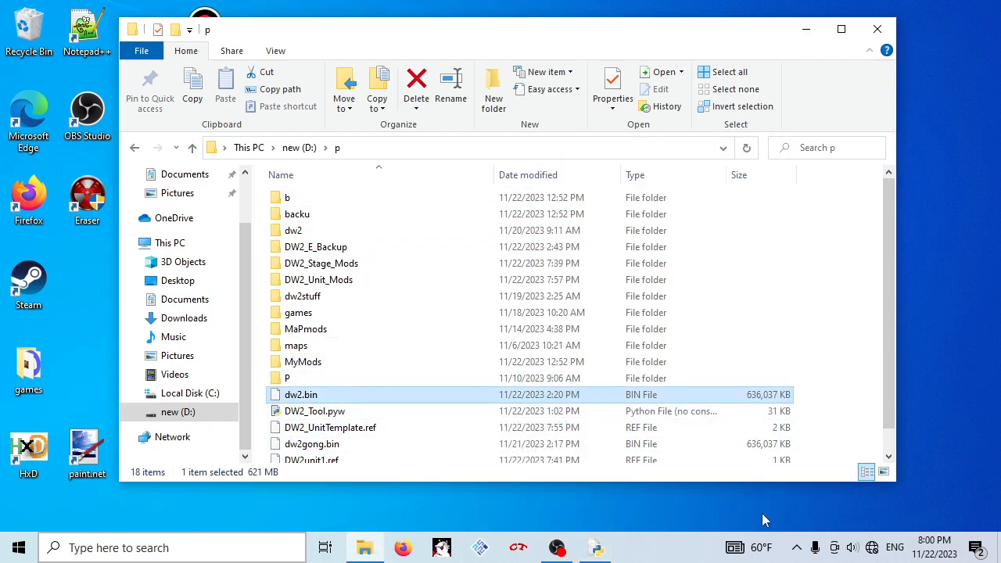
click(609, 552)
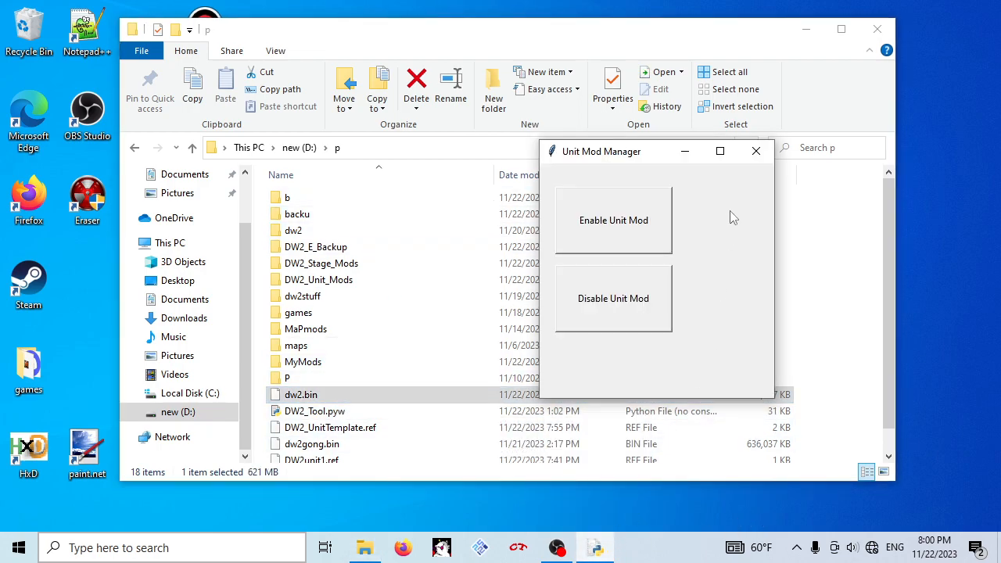
drag(626, 159, 608, 146)
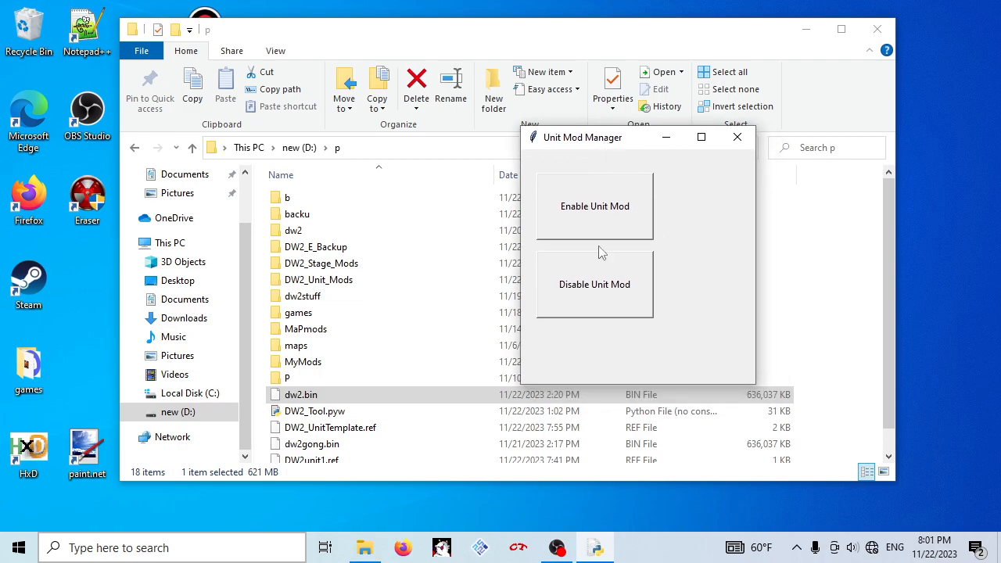
drag(589, 141, 576, 125)
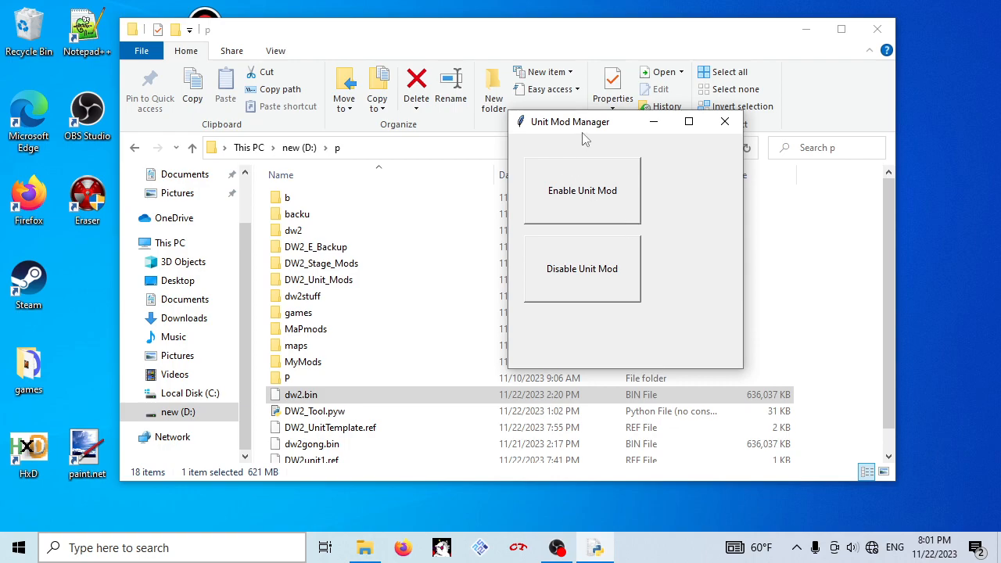
drag(583, 136, 568, 118)
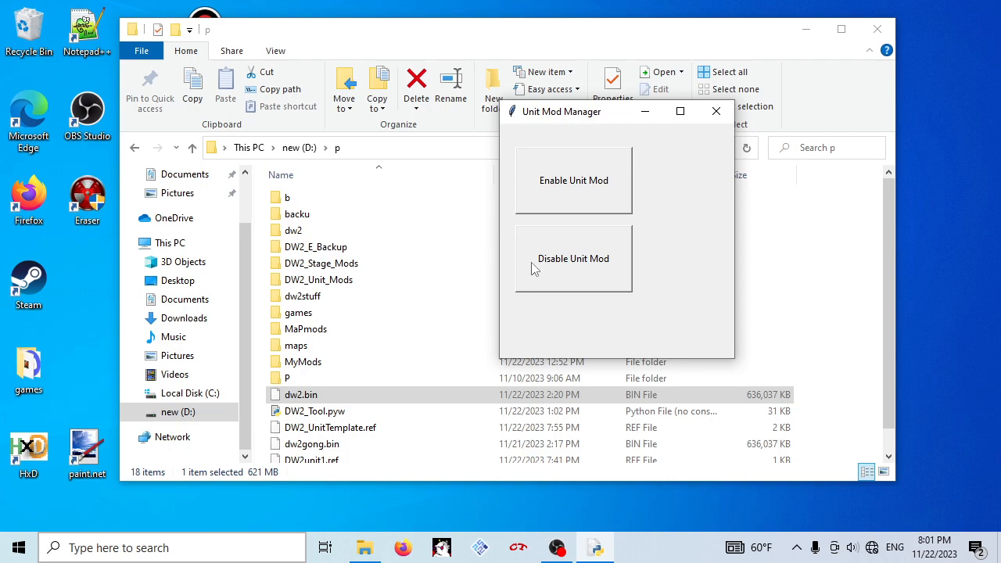
click(717, 112)
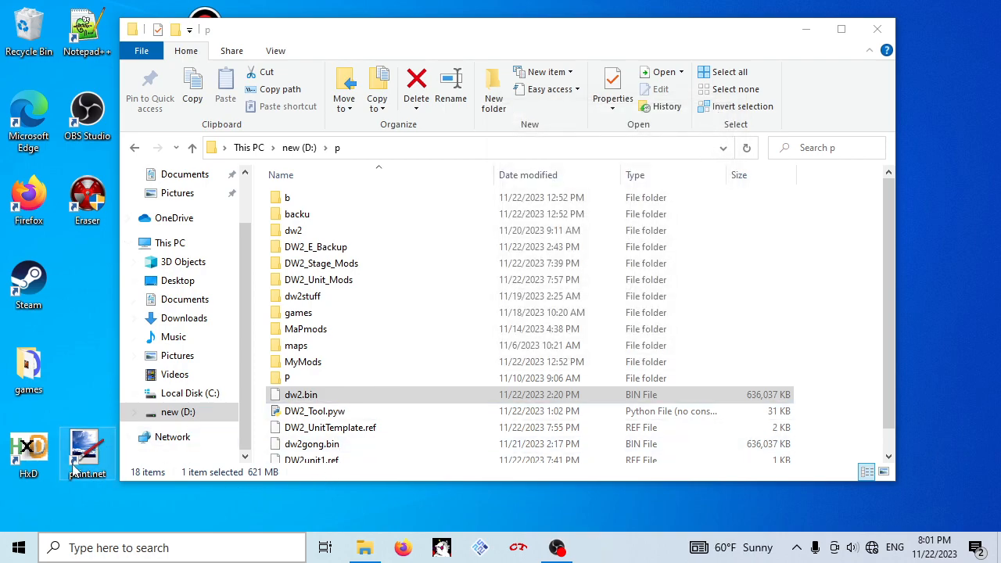
- Launch HxD and open DW2_UnitTemplate.ref from the p folder in it
double_click(31, 458)
click(368, 394)
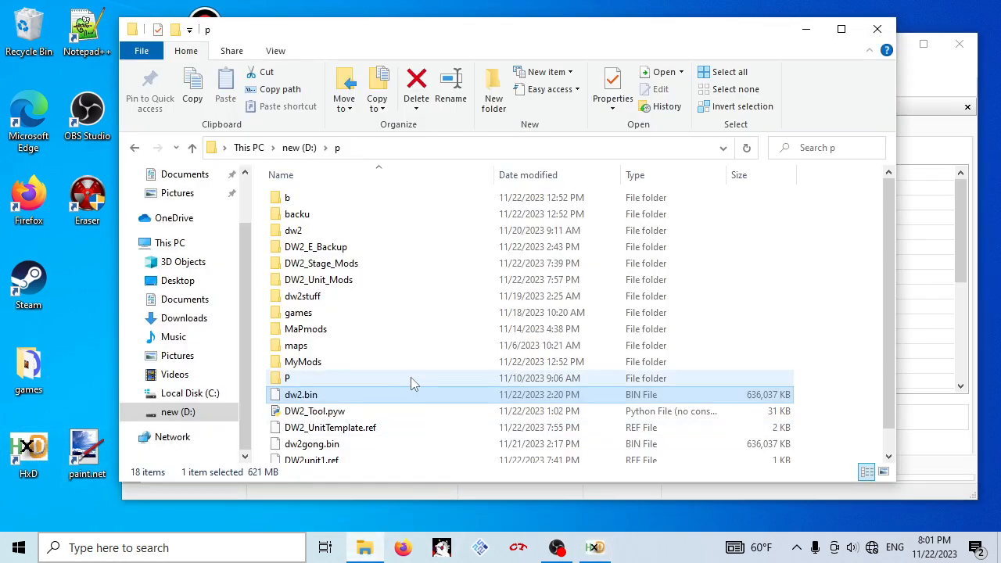
click(380, 428)
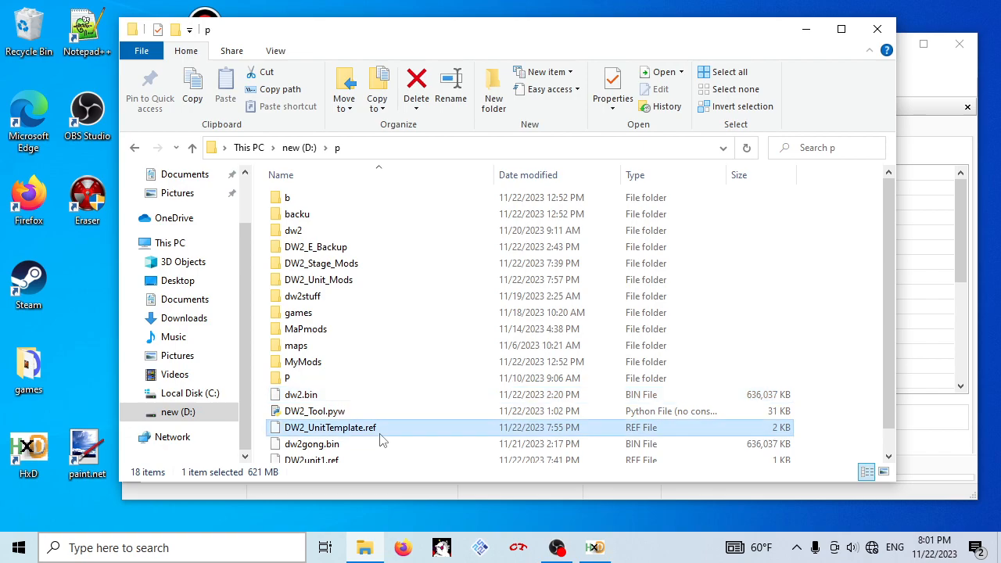
click(368, 394)
drag(503, 43, 628, 38)
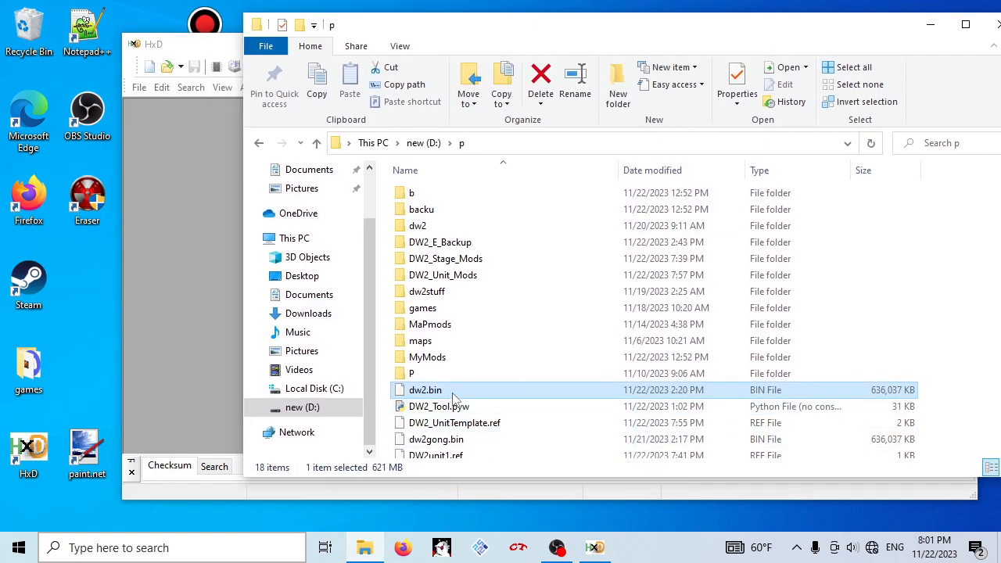
drag(452, 428, 224, 341)
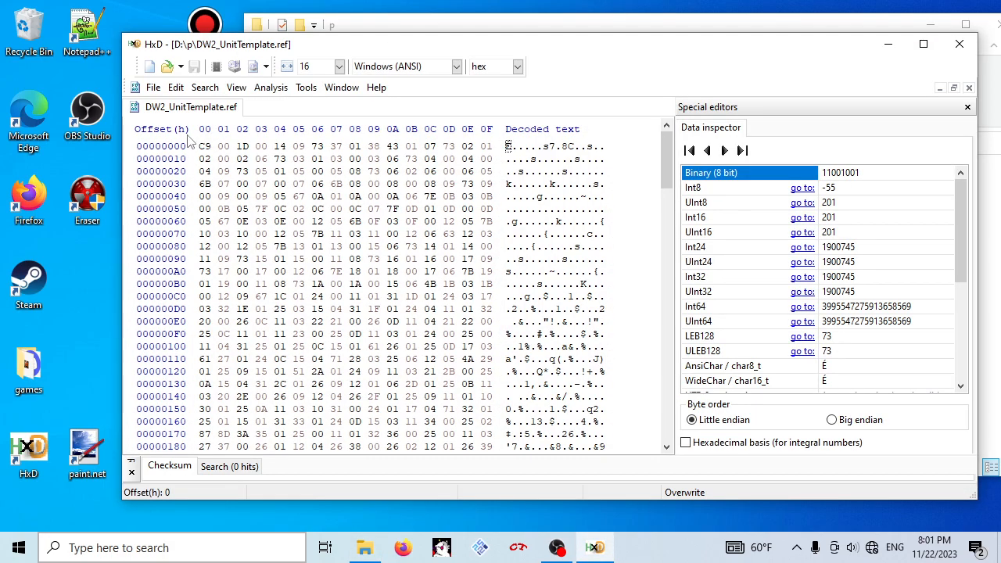
- Point out dw2.bin in the p folder, then examine the hex data of DW2_UnitTemplate.ref, highlighting its first seven bytes
click(631, 30)
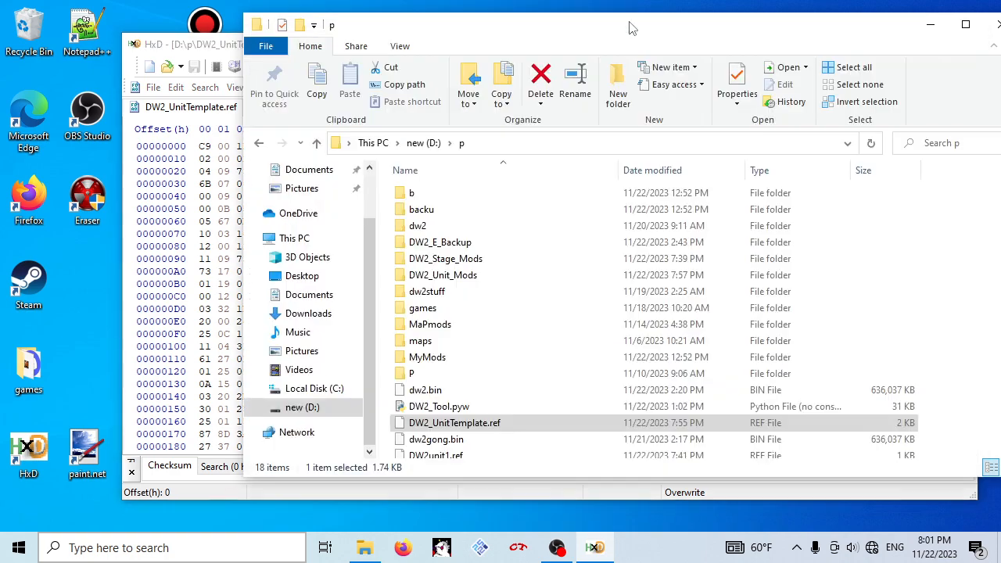
click(467, 394)
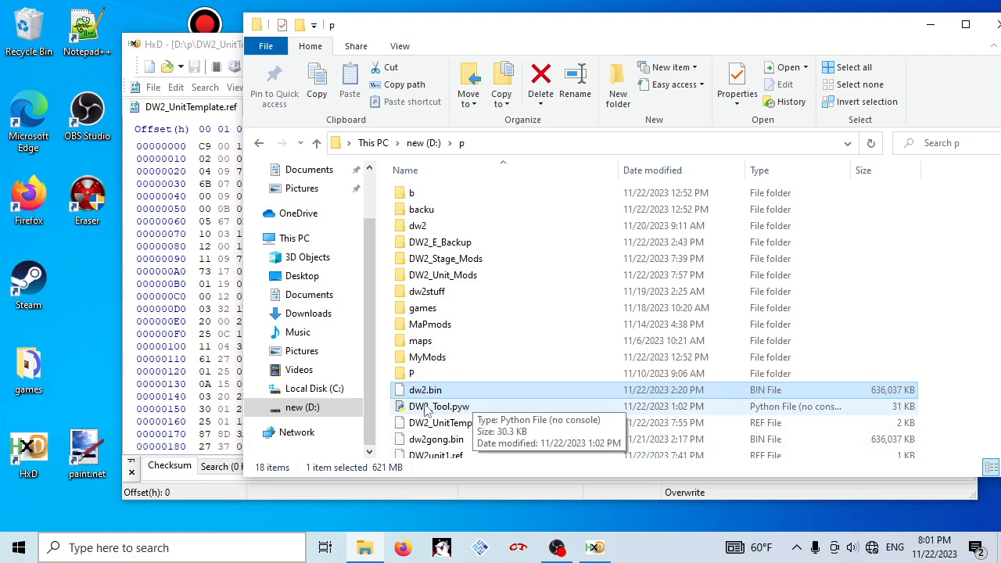
click(203, 309)
scroll(340, 213, down, 8)
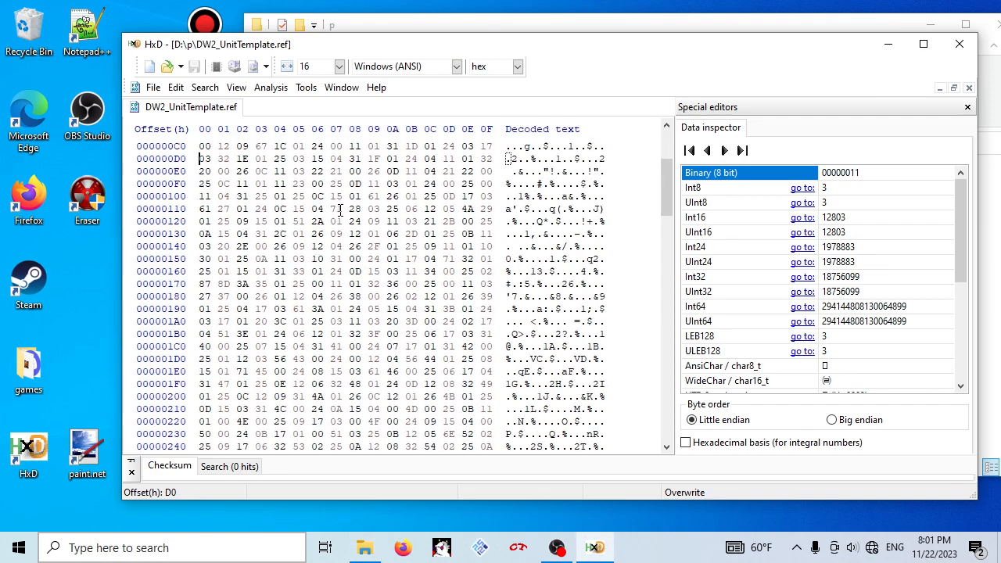
scroll(385, 236, down, 2)
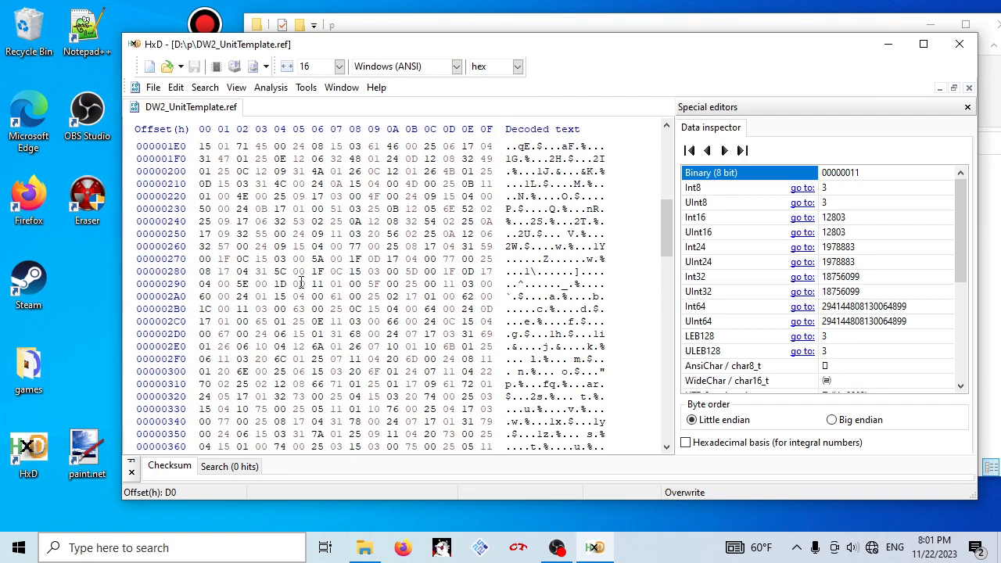
scroll(313, 283, up, 6)
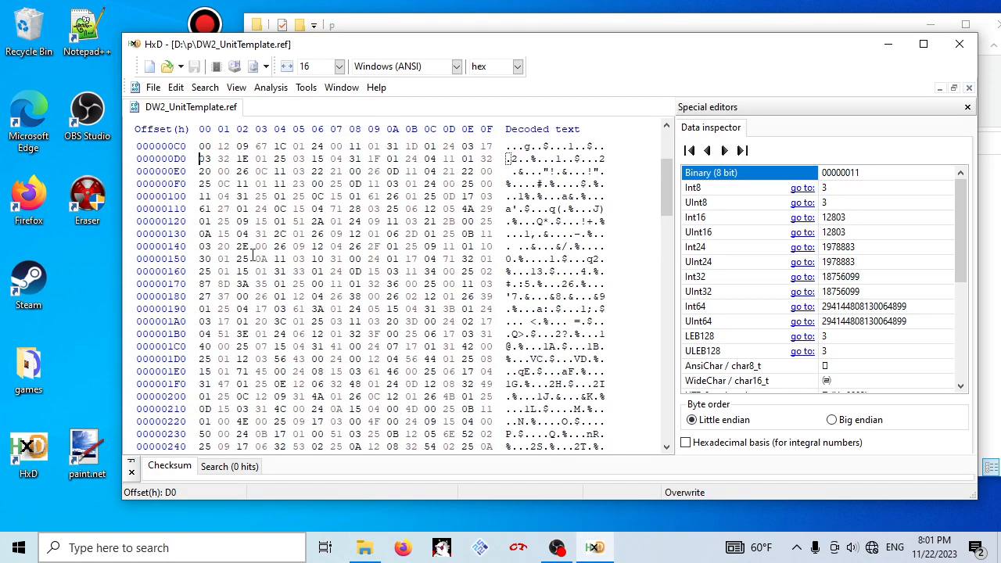
scroll(420, 366, up, 4)
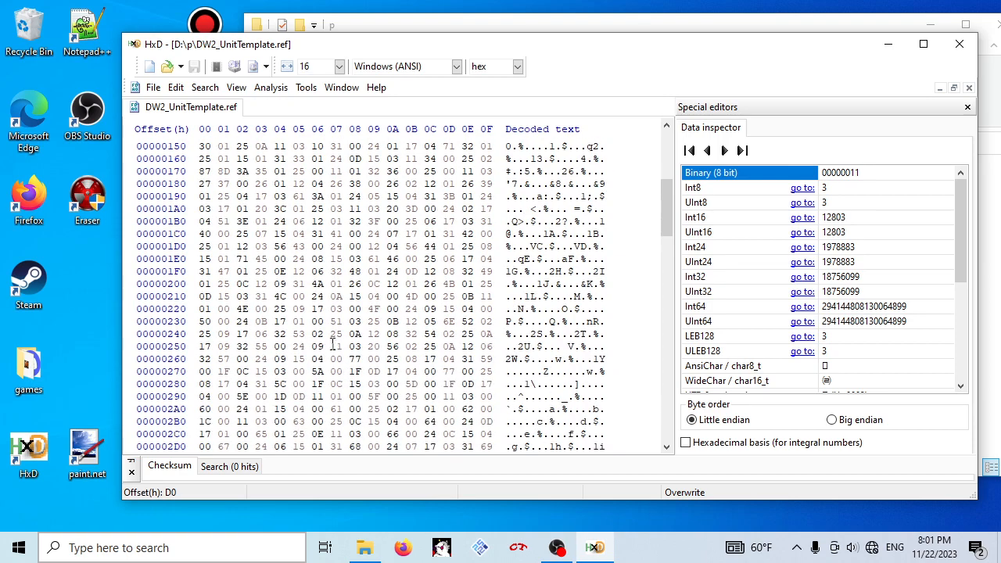
drag(202, 146, 323, 146)
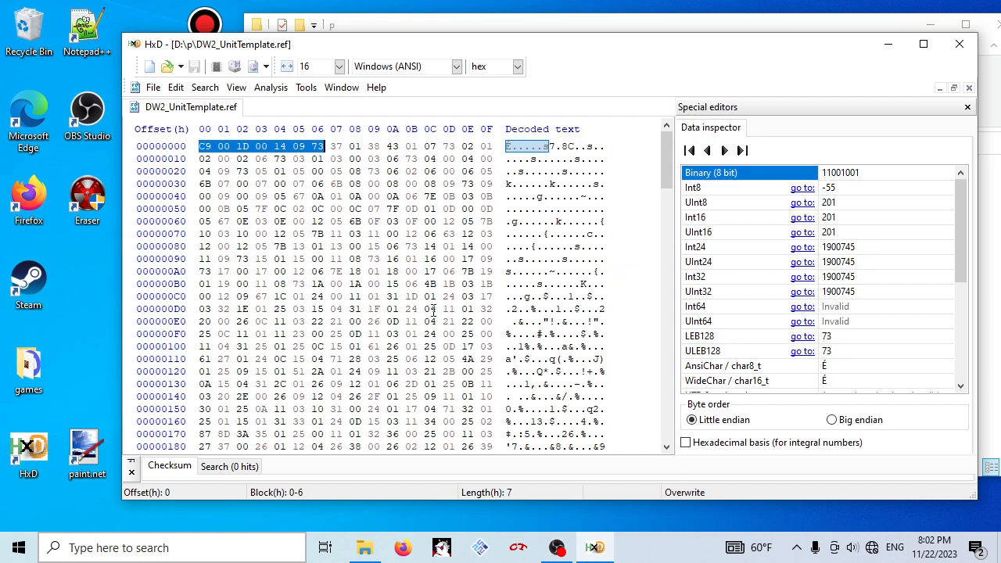
- Close DW2_UnitTemplate.ref in HxD and minimize HxD to get back to the p folder
right_click(244, 107)
click(258, 120)
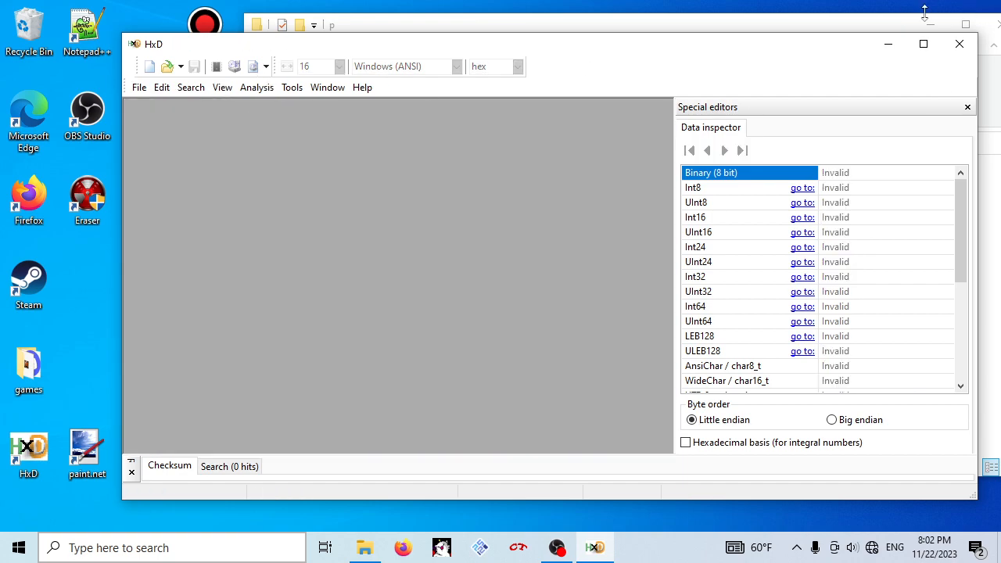
click(890, 47)
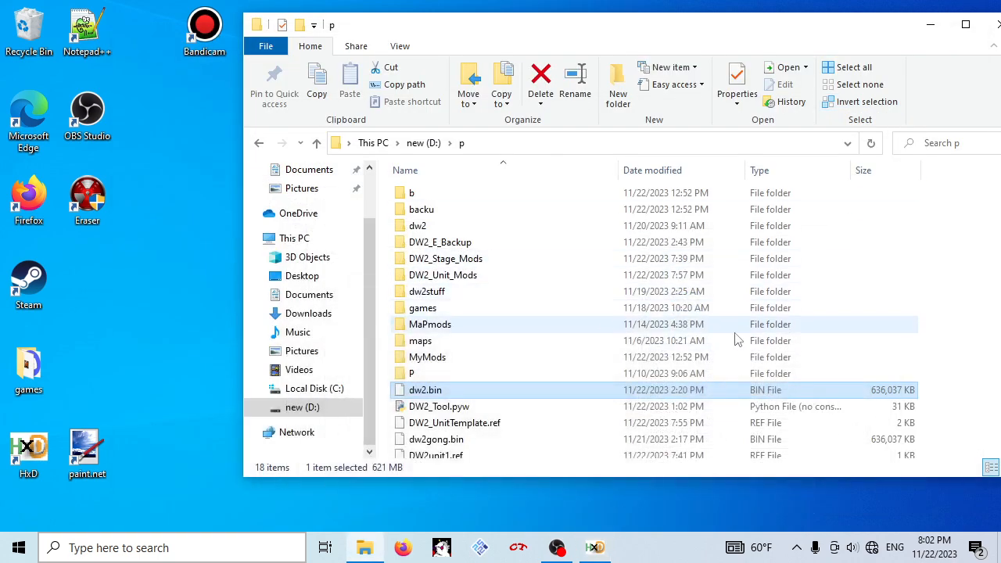
- Launch DW2_Tool.pyw and move its window clear of the file names in the p folder
double_click(478, 406)
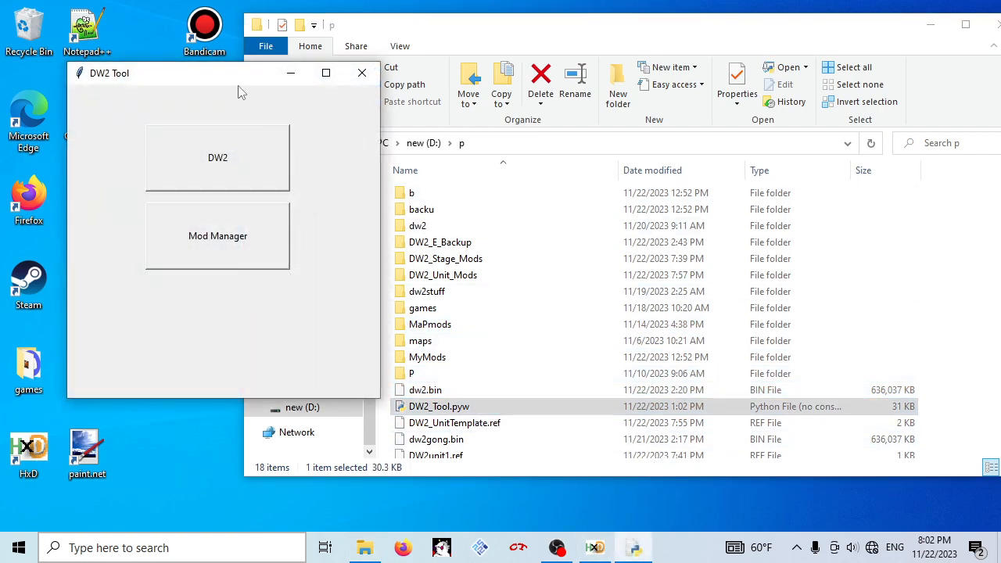
drag(240, 88, 534, 132)
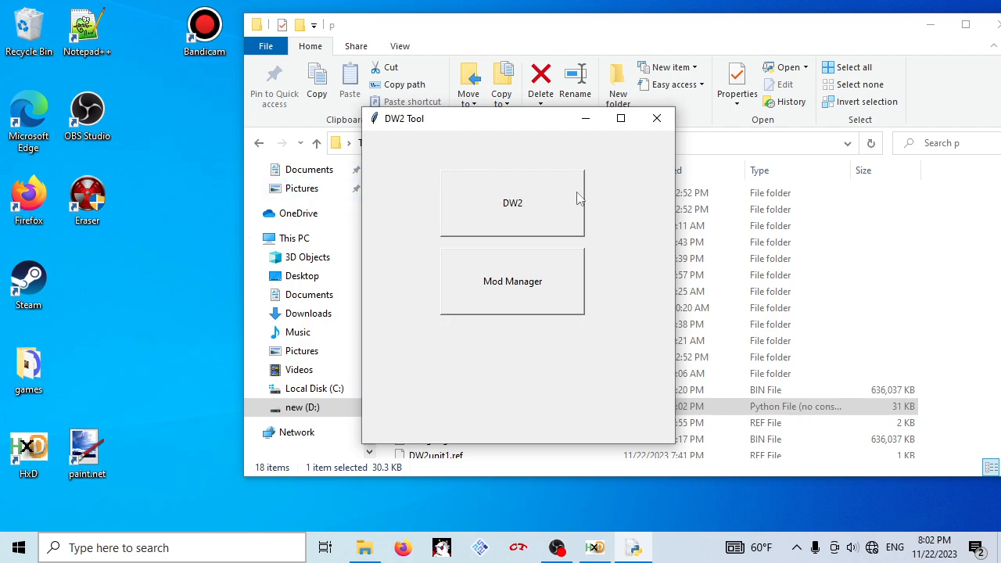
drag(537, 124, 556, 105)
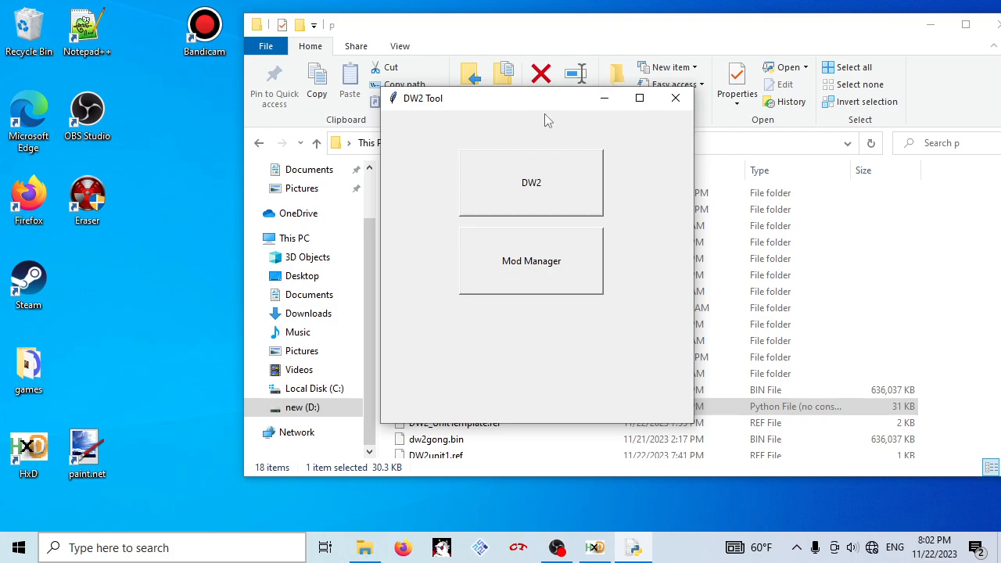
drag(552, 110, 754, 118)
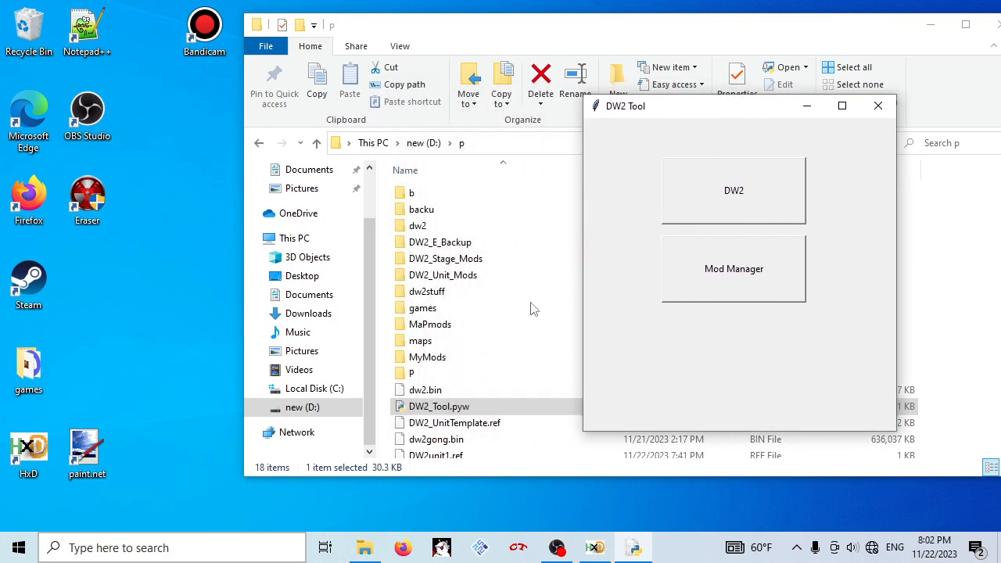
- Switch to HxD and reopen the recently used DW2_UnitTemplate.ref
click(596, 547)
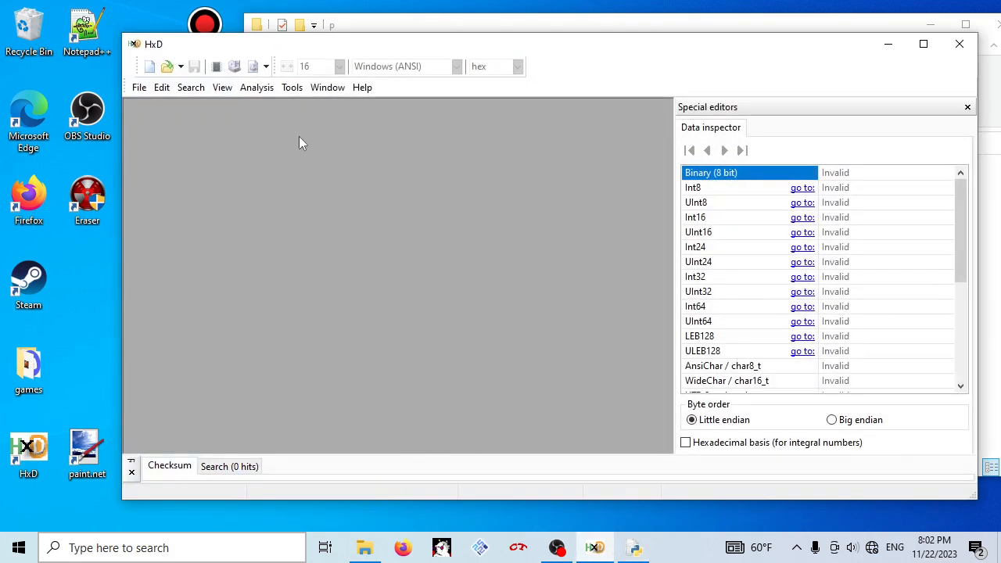
click(139, 87)
mouse_move(233, 300)
click(270, 298)
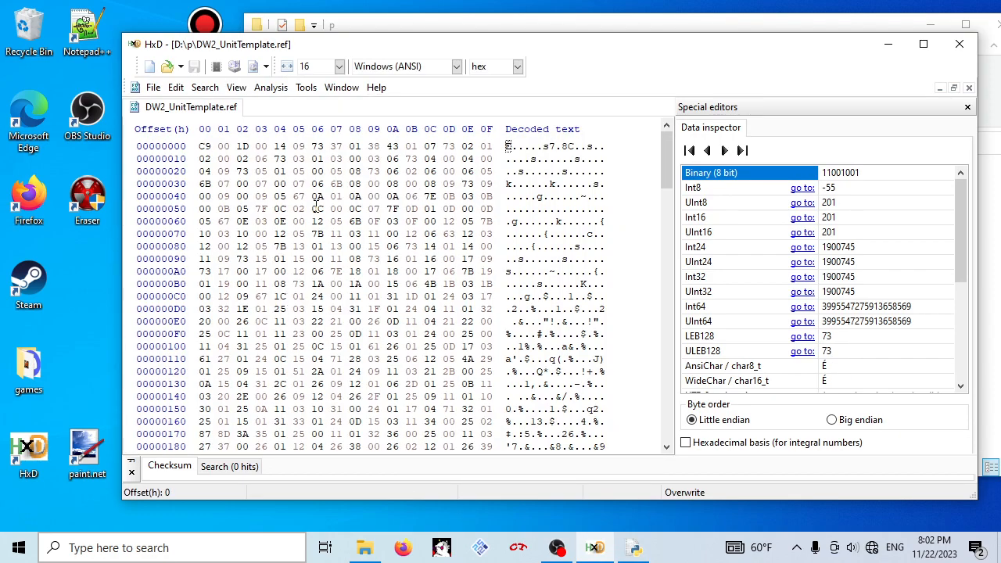
- Look through the hex data of DW2_UnitTemplate.ref, close the file and exit HxD
scroll(358, 239, down, 2)
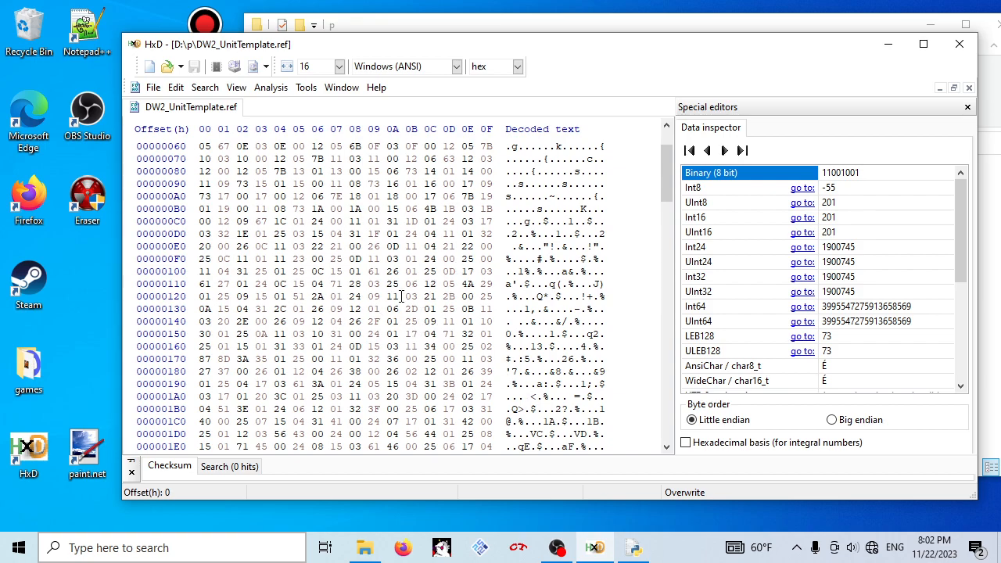
scroll(415, 287, up, 1)
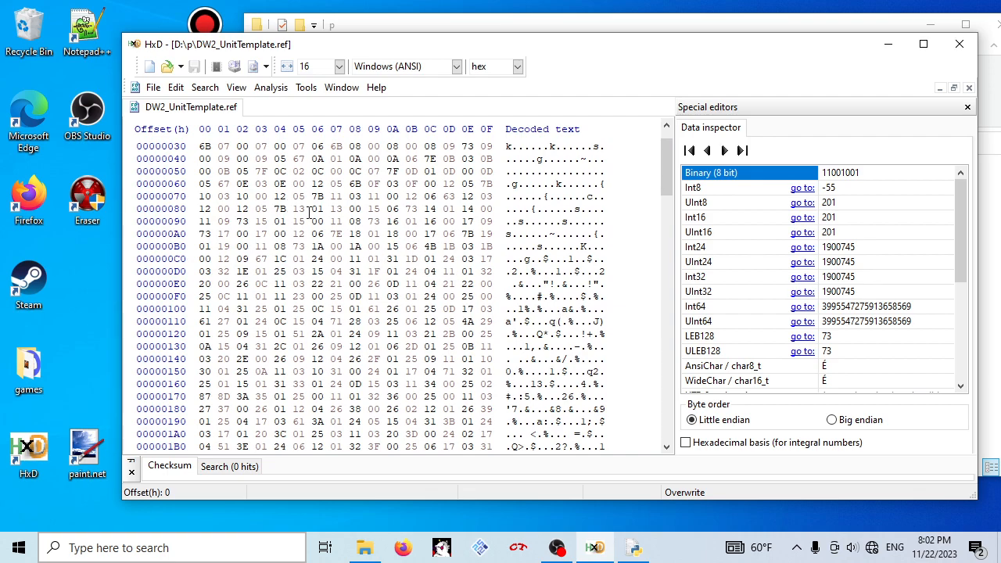
right_click(230, 114)
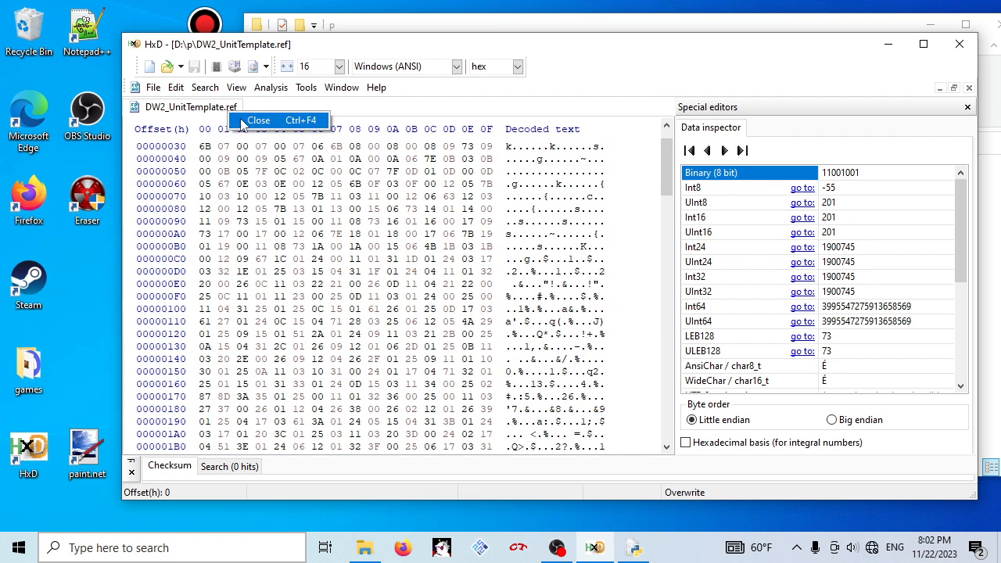
click(250, 121)
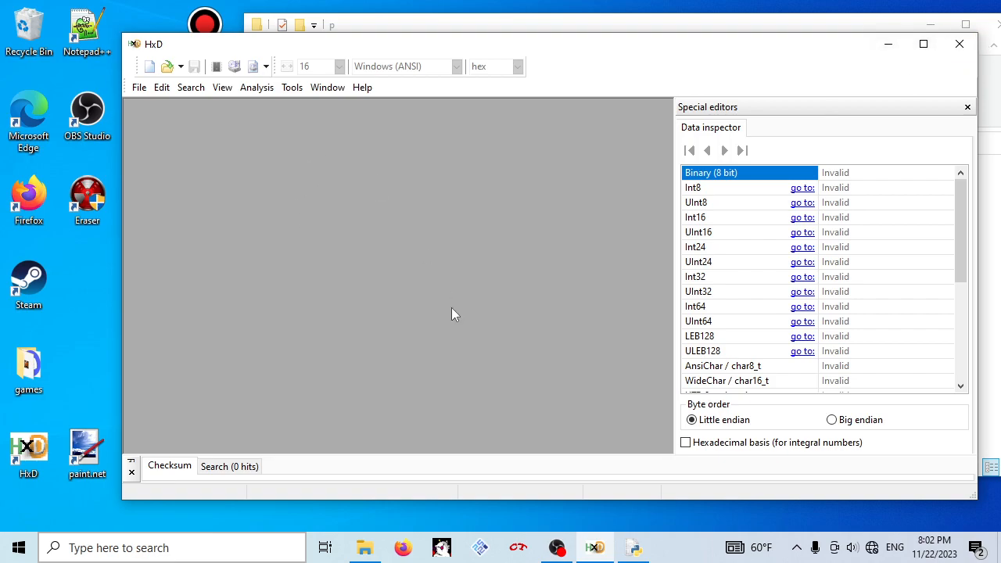
click(956, 49)
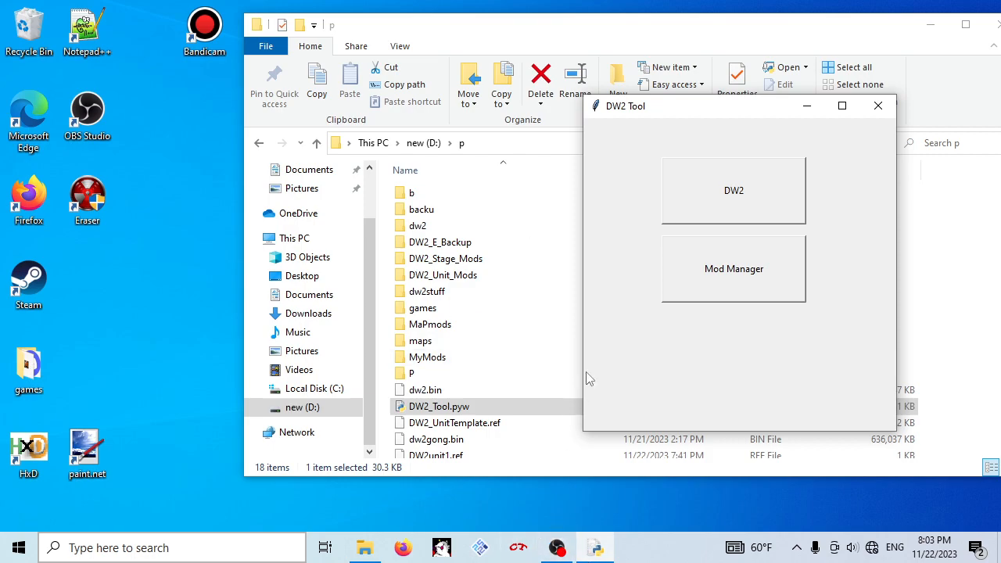
- Reposition the DW2 Tool window, open the DW2 Unit Editor and load the values of unit 0
drag(677, 118, 635, 91)
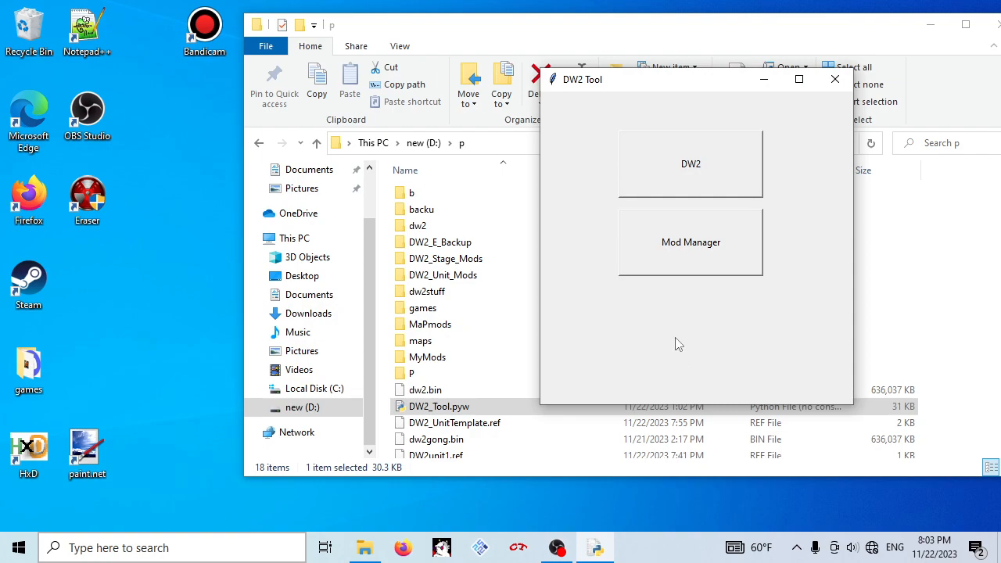
drag(638, 81, 608, 80)
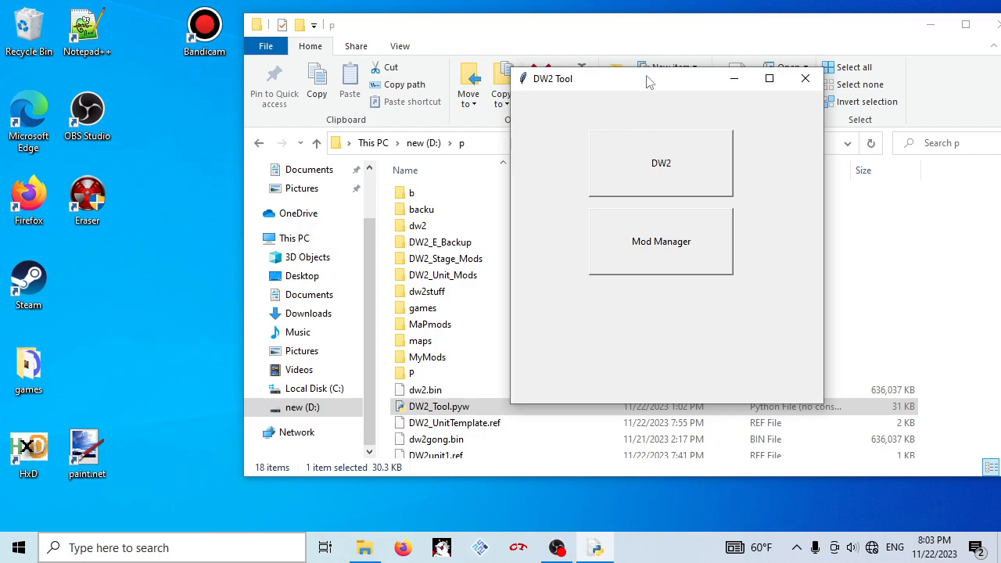
mouse_move(645, 82)
mouse_down()
mouse_move(620, 64)
mouse_move(635, 64)
mouse_up()
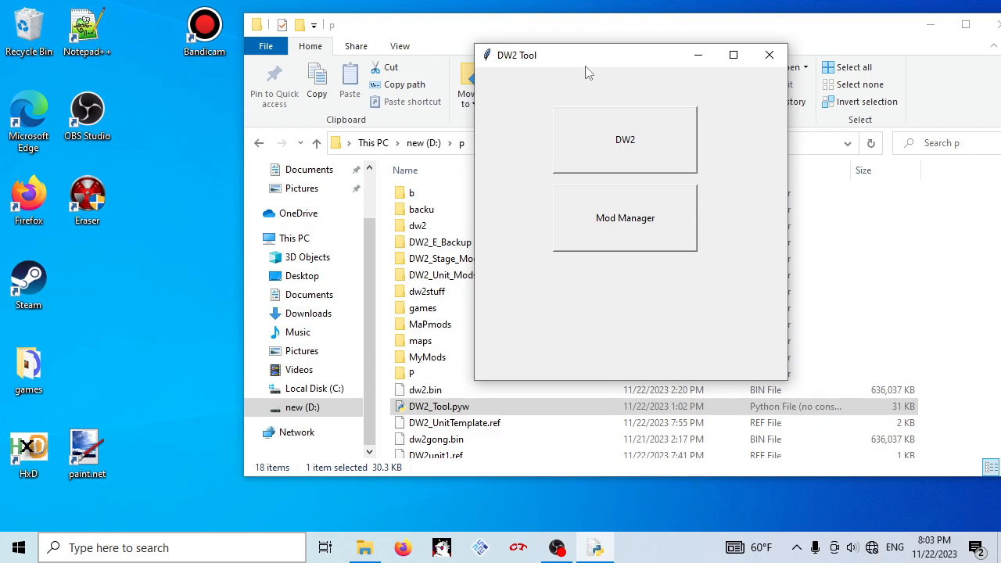
drag(563, 65, 564, 72)
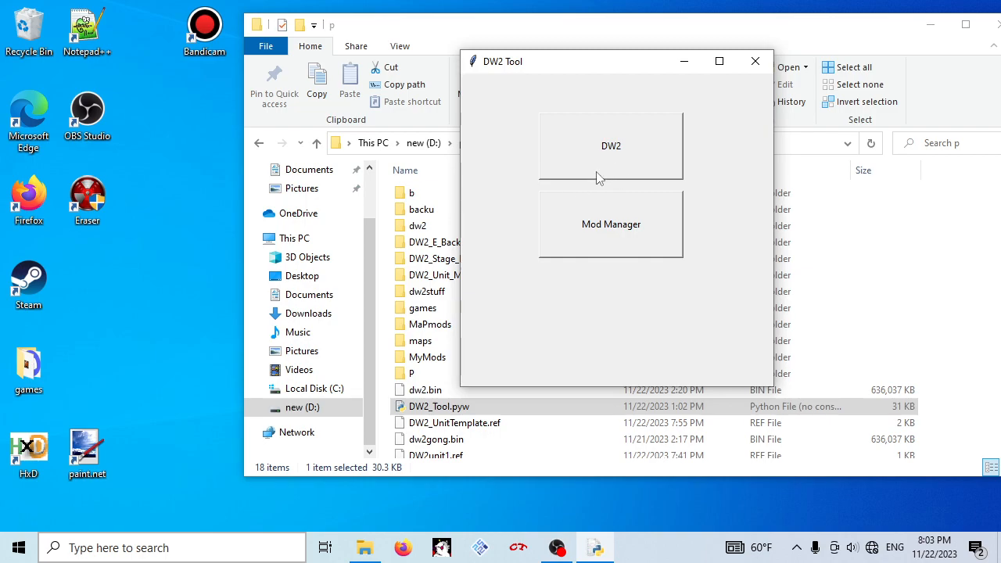
drag(631, 72, 630, 70)
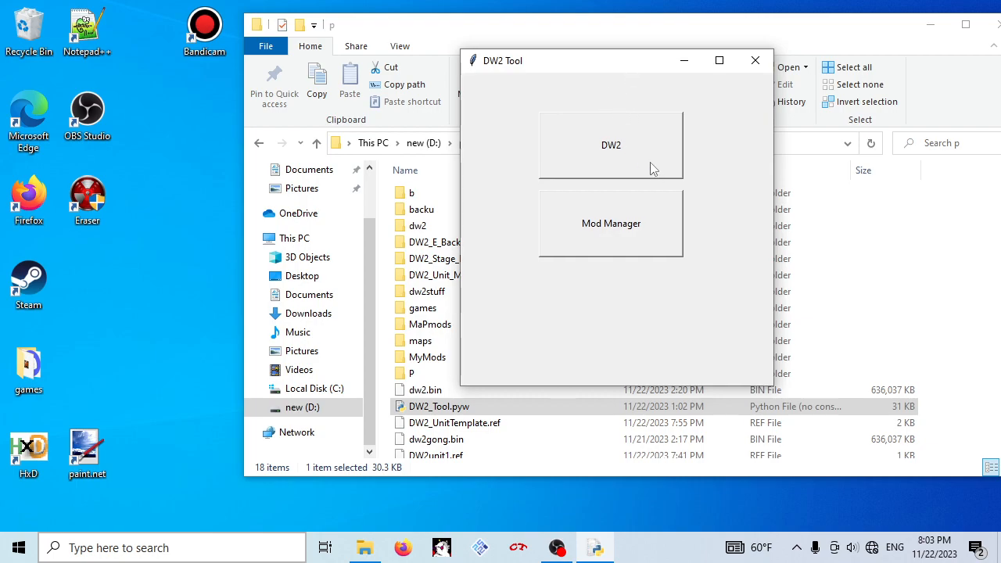
click(605, 137)
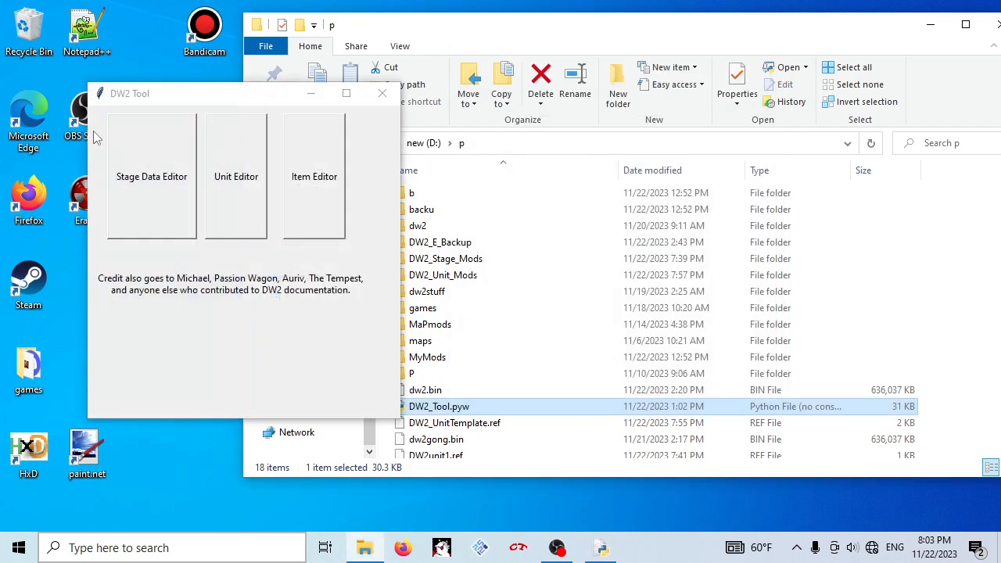
click(230, 165)
click(690, 161)
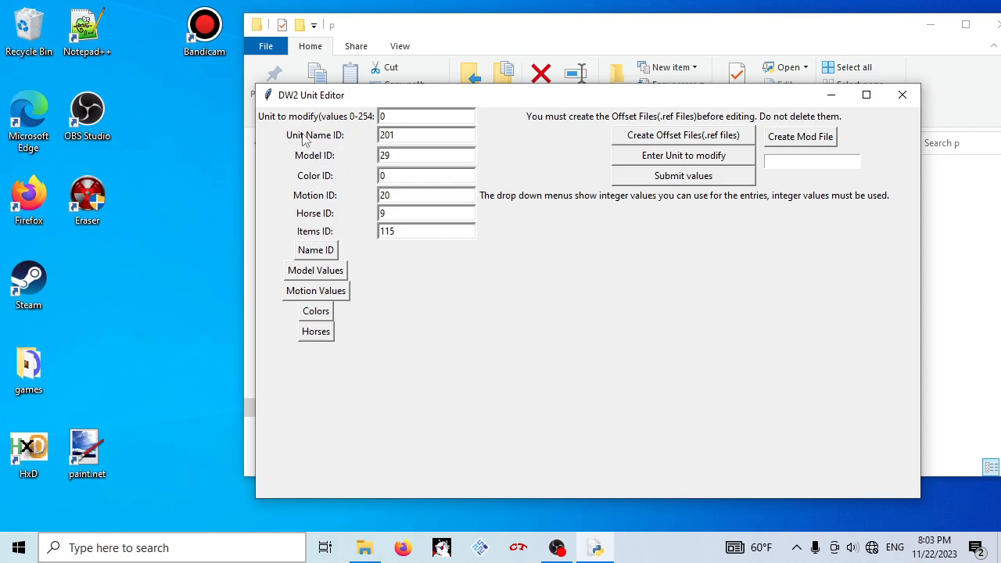
- Show the Name ID list, choose 27: Zhang Jiao as an example, and close the Unit Editor without submitting
click(326, 252)
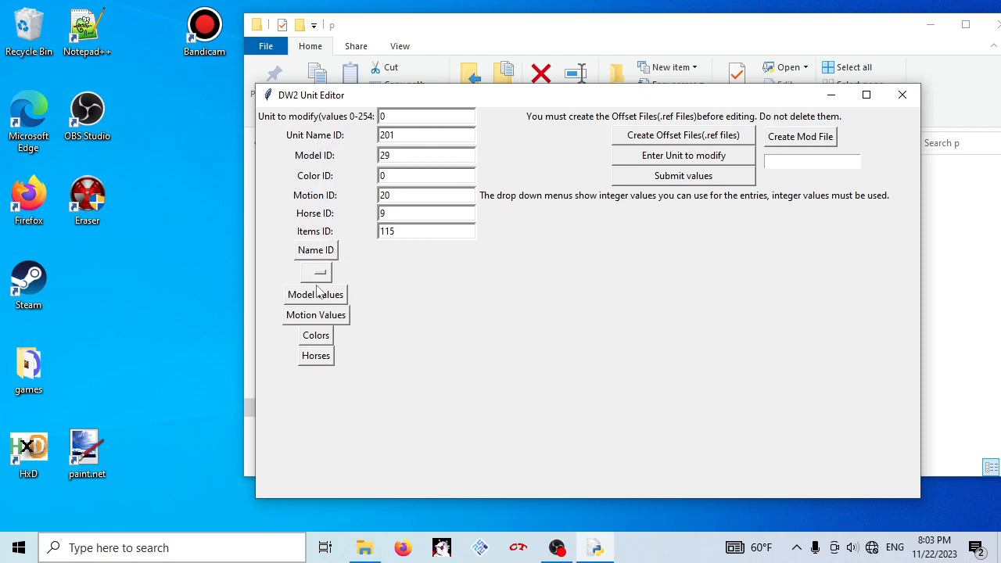
click(315, 270)
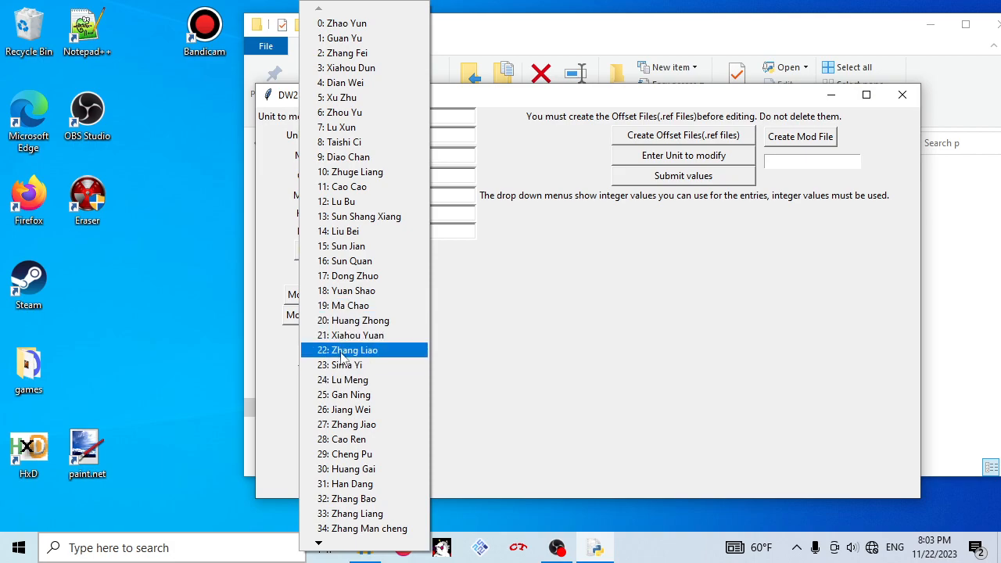
click(366, 425)
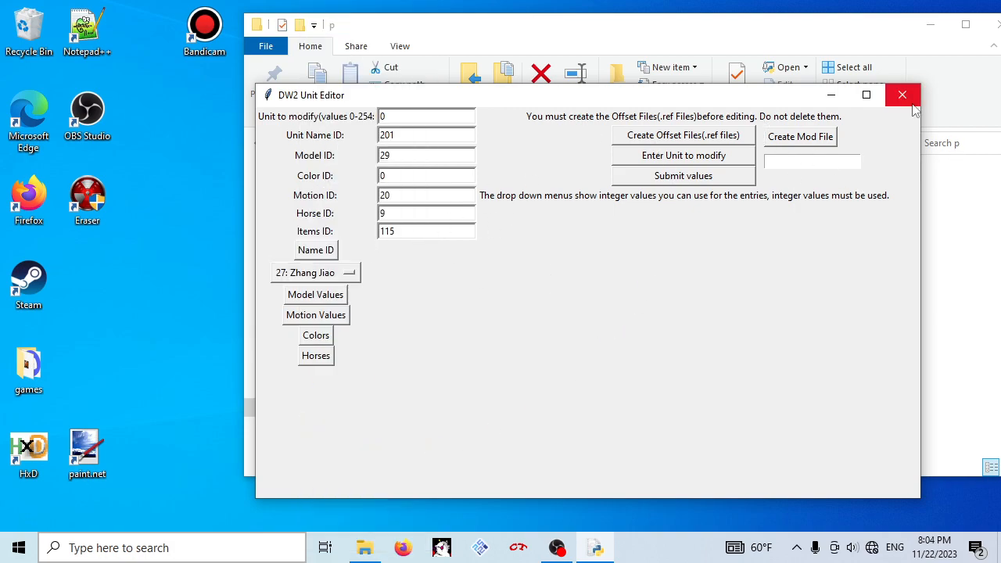
drag(770, 101, 724, 72)
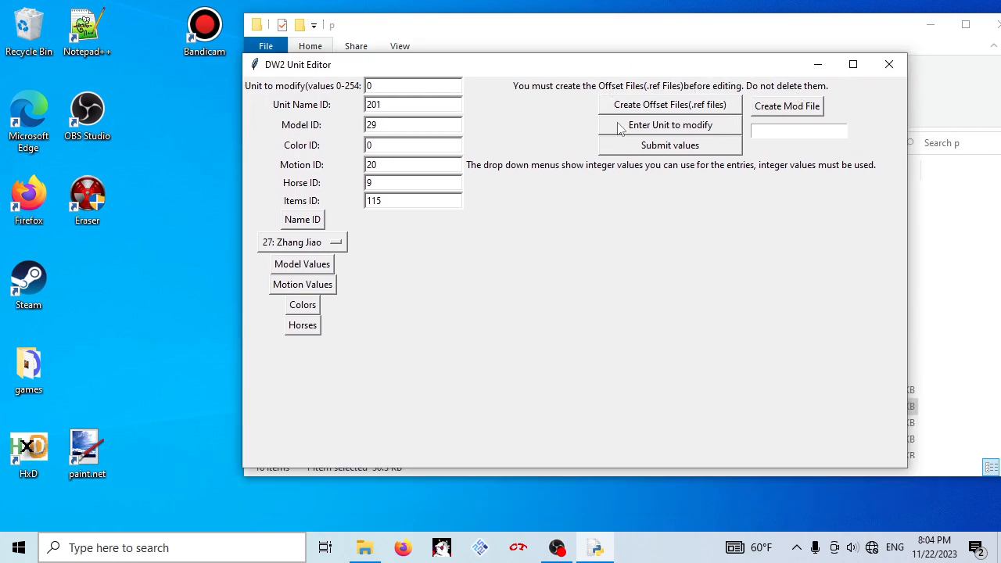
click(890, 65)
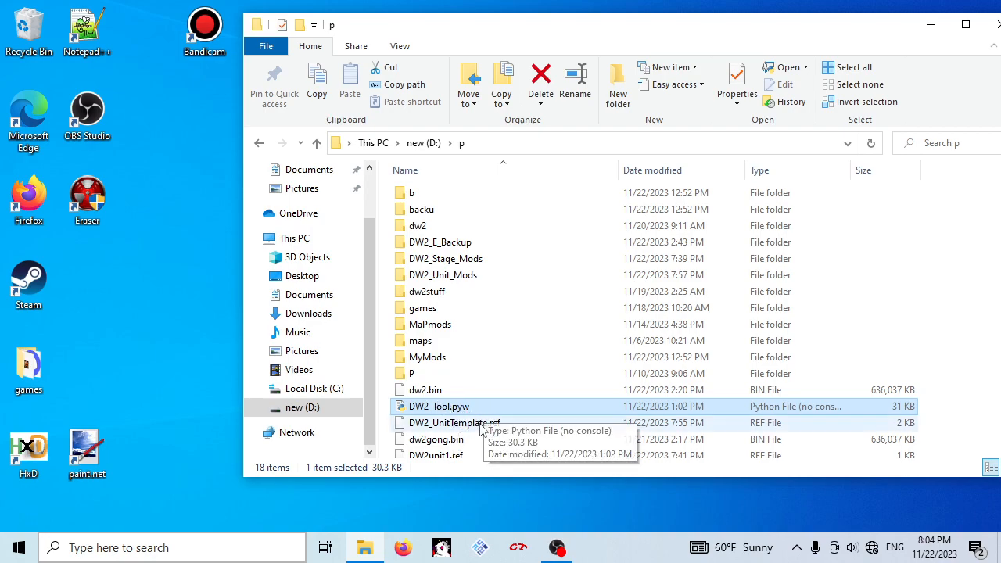
- Bring the p folder window fully into view and point out DW2unit2.ref and DW2_UnitTemplate.ref
drag(440, 33, 393, 40)
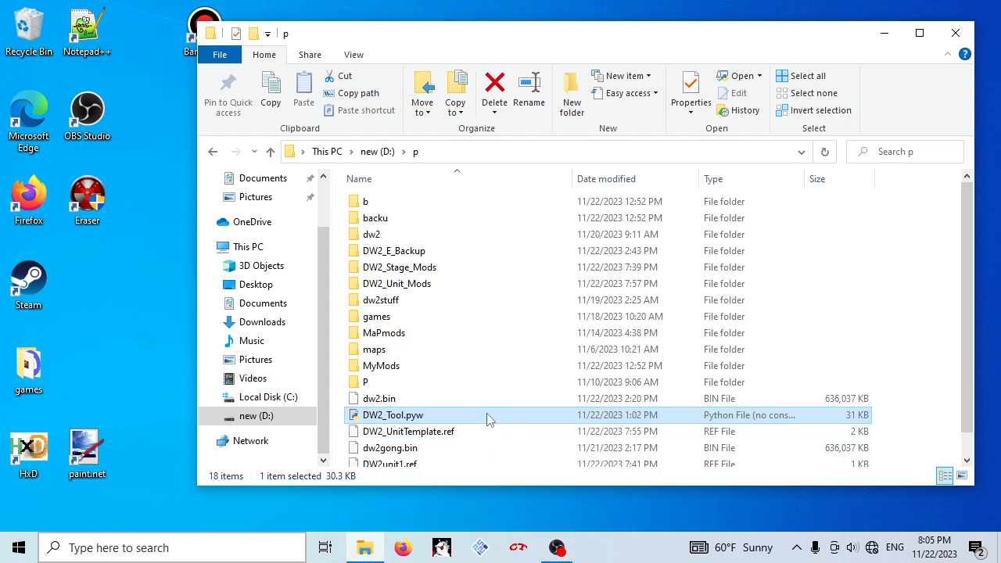
drag(480, 33, 460, 22)
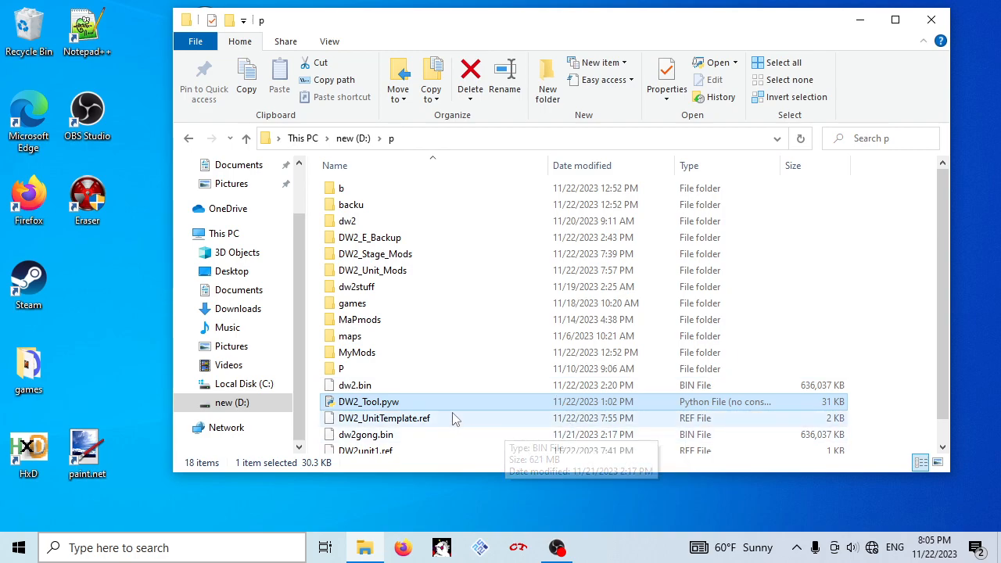
scroll(459, 425, down, 1)
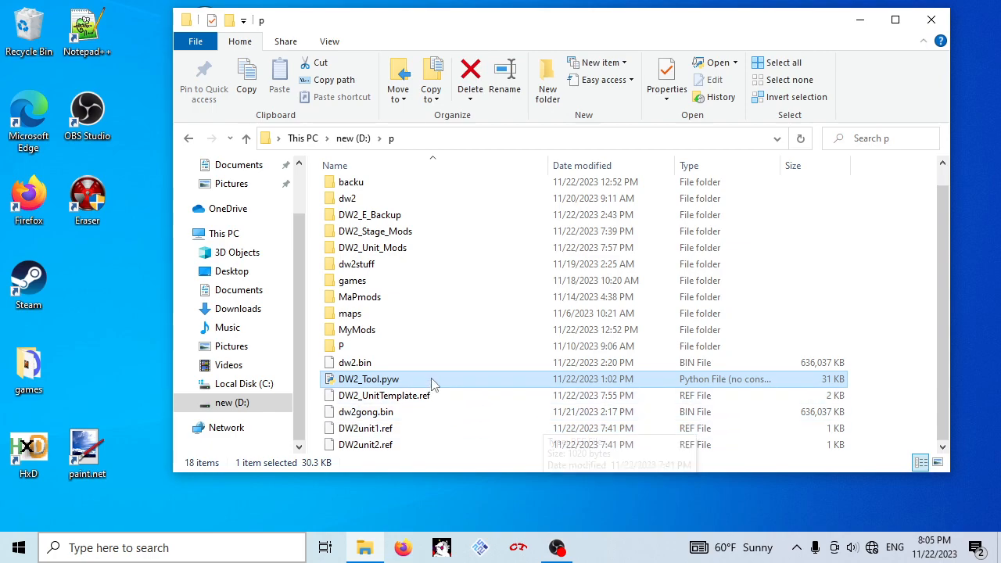
click(407, 428)
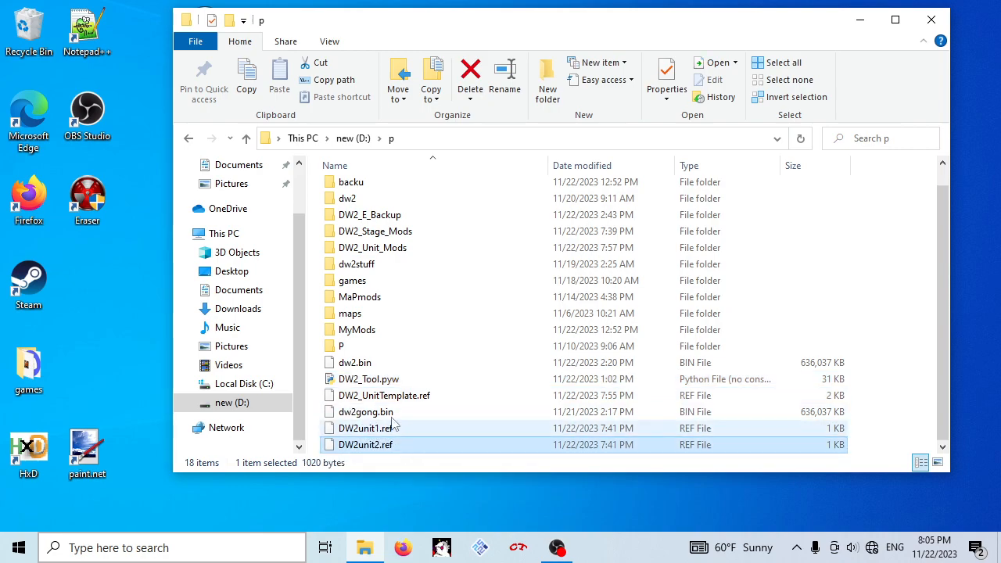
click(410, 397)
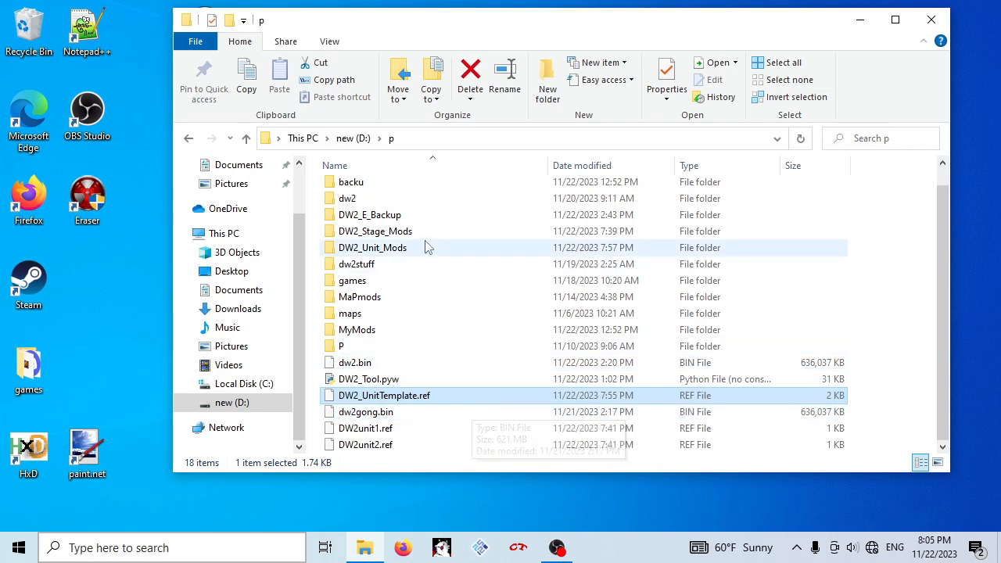
- Look into the dw2stuff folder, return to the p folder and point out DW2unit1.ref
double_click(402, 265)
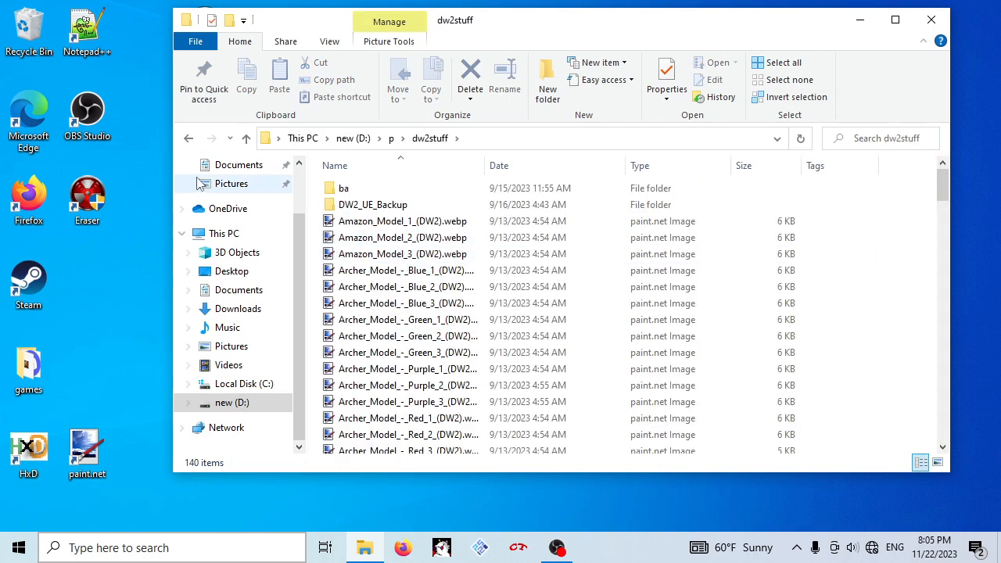
click(189, 138)
scroll(446, 427, down, 1)
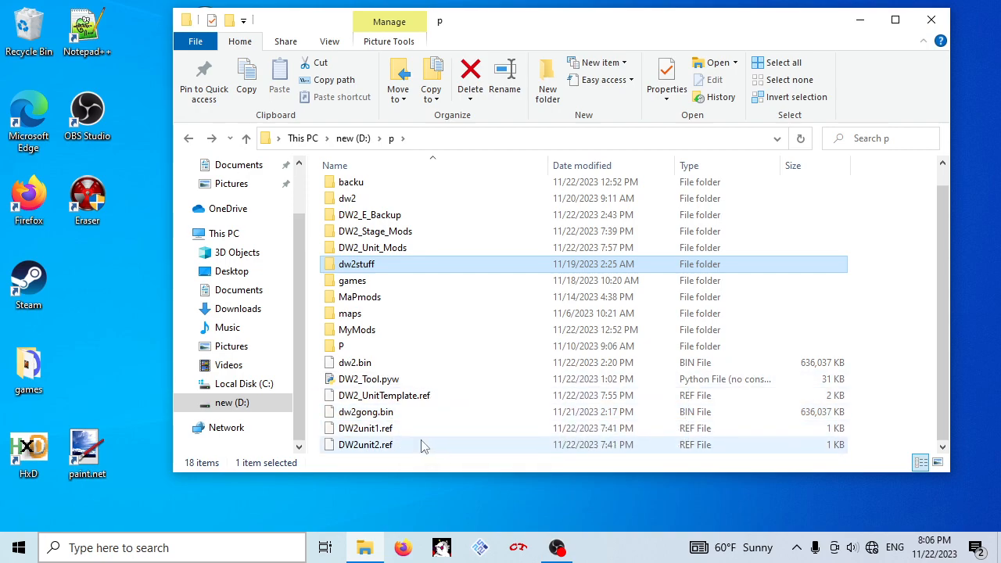
click(414, 431)
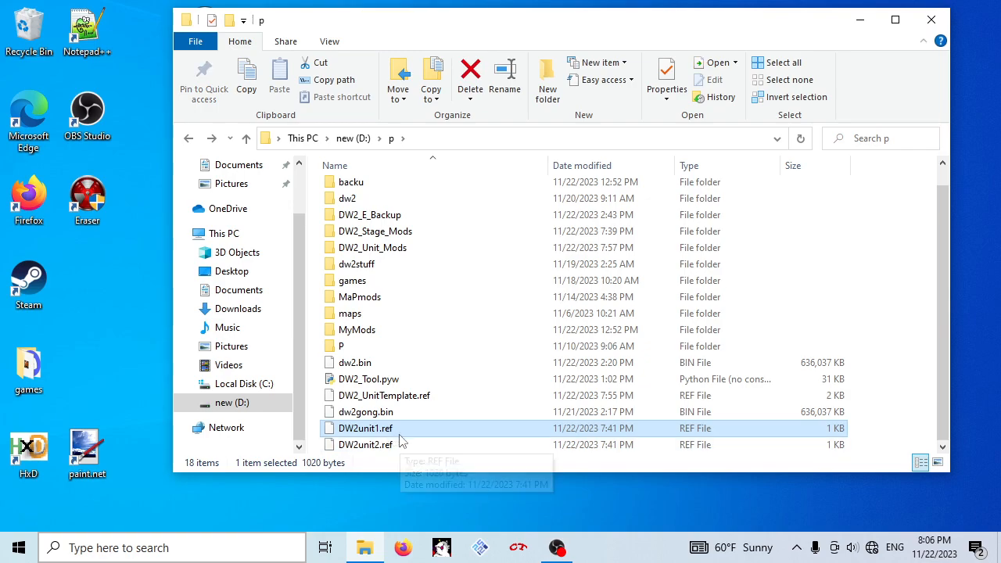
- Open the DW2_Unit_Mods folder to view its mod files and return to the p folder
click(383, 249)
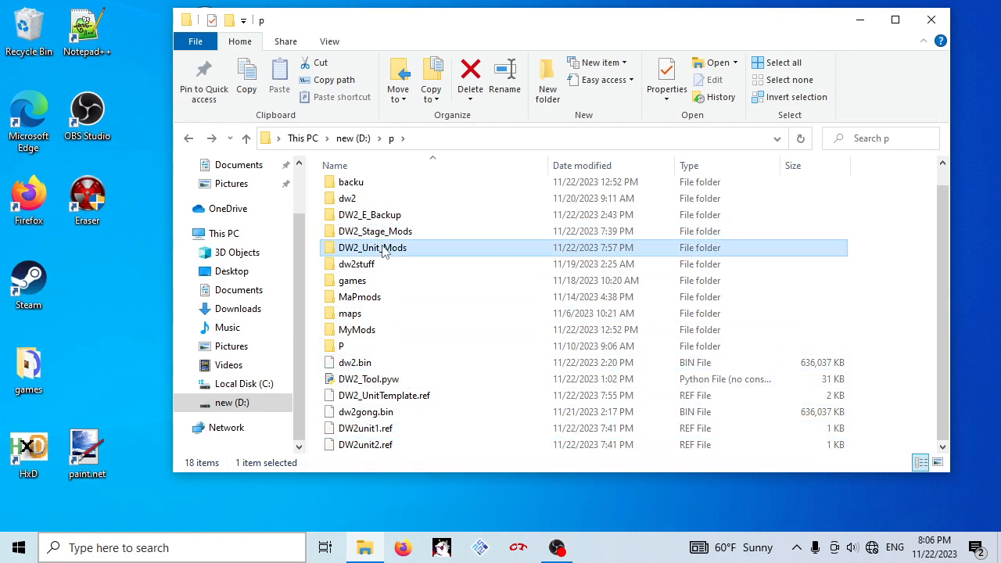
double_click(383, 249)
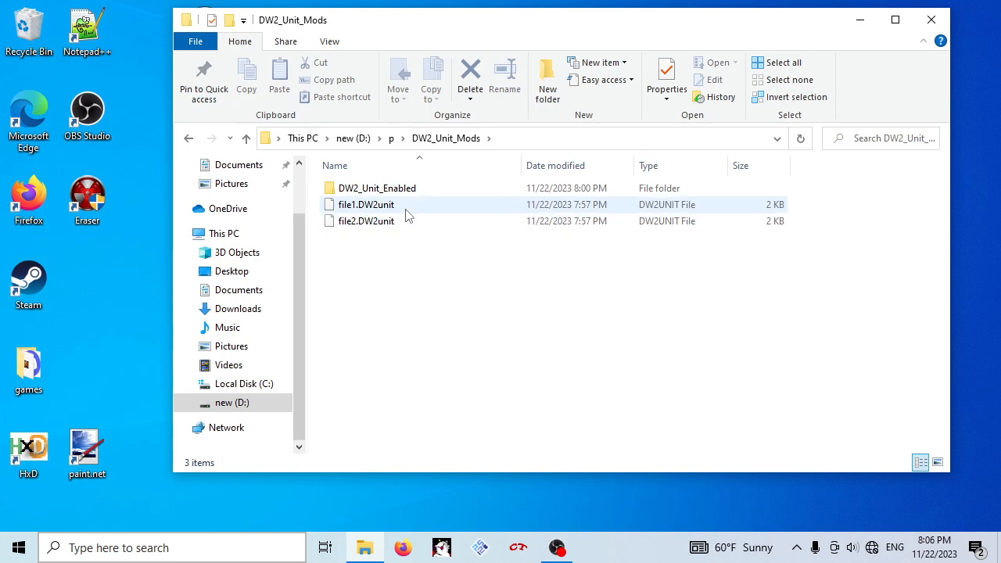
click(391, 139)
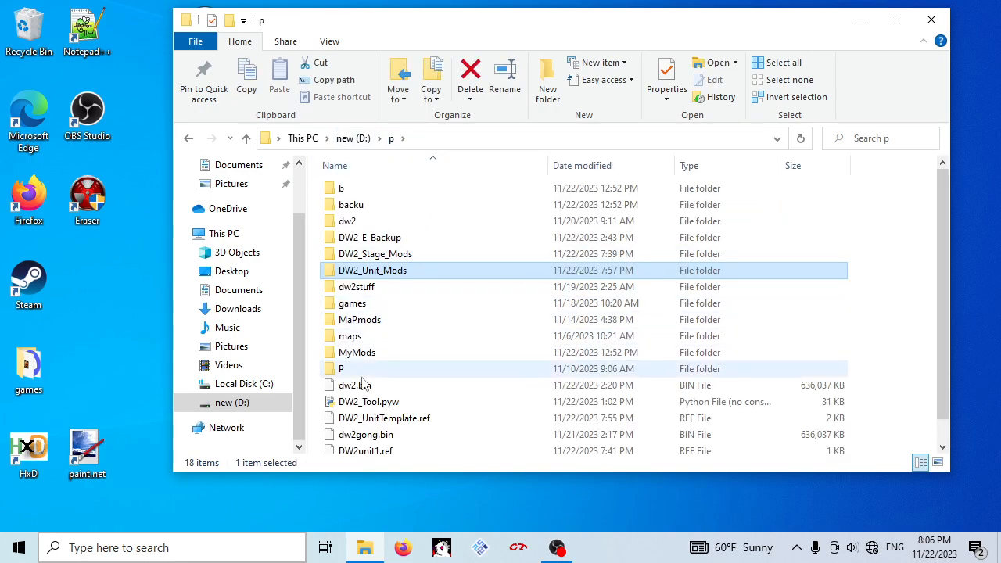
- Point out DW2_Tool.pyw among the files in the p folder and clear the selection
scroll(413, 391, down, 1)
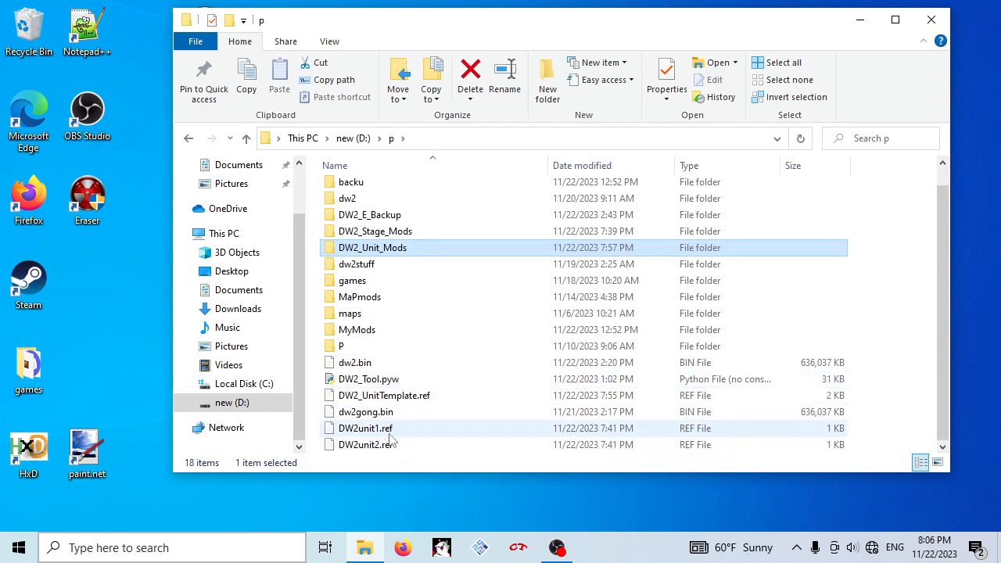
click(391, 381)
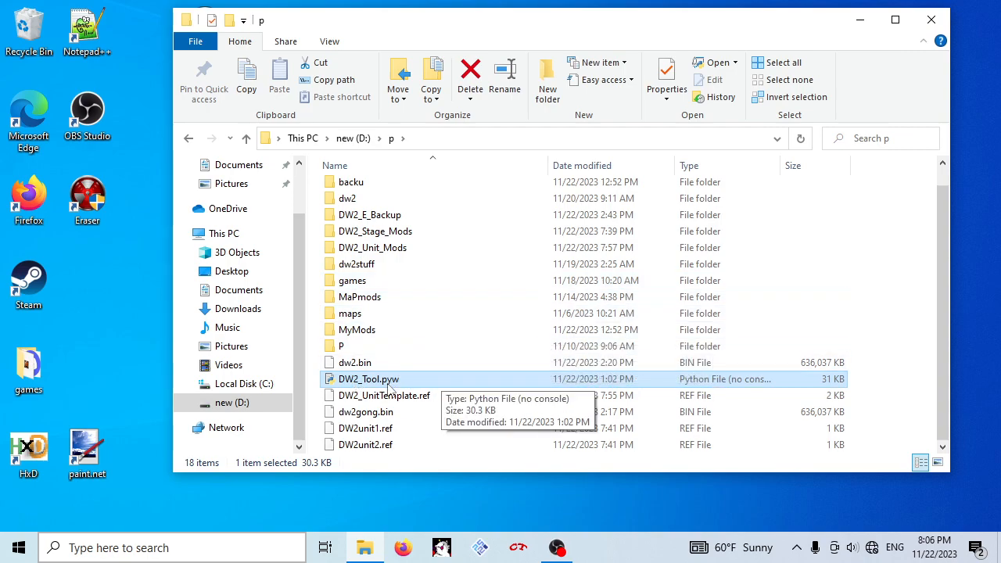
mouse_move(438, 35)
mouse_down()
mouse_move(443, 116)
mouse_move(427, 43)
mouse_up()
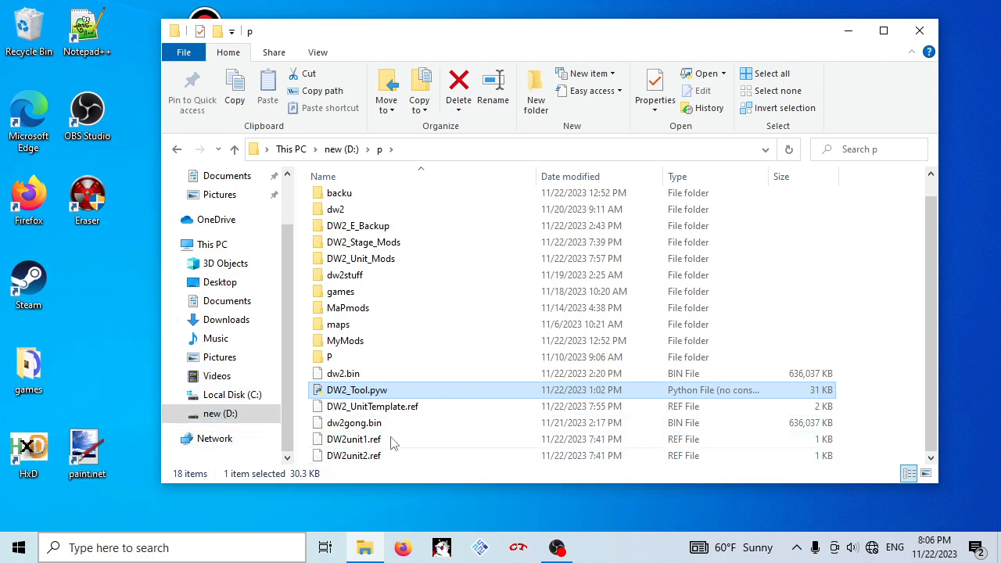
scroll(403, 401, up, 1)
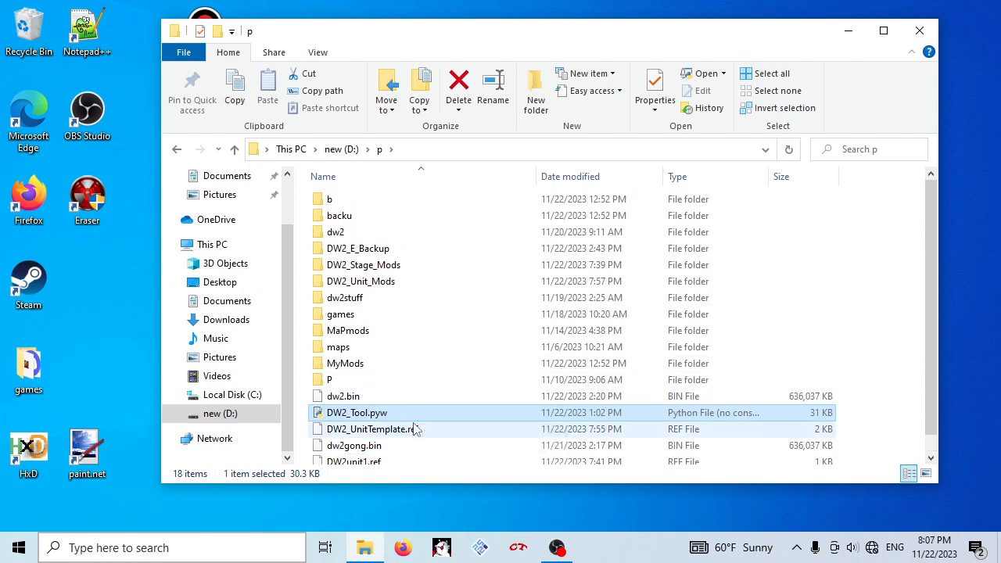
scroll(415, 430, down, 1)
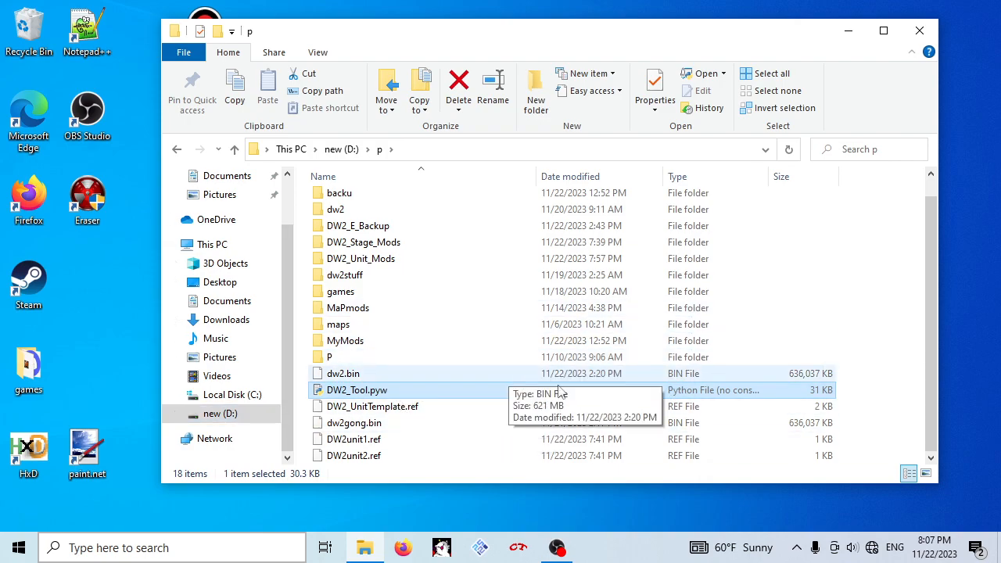
click(365, 396)
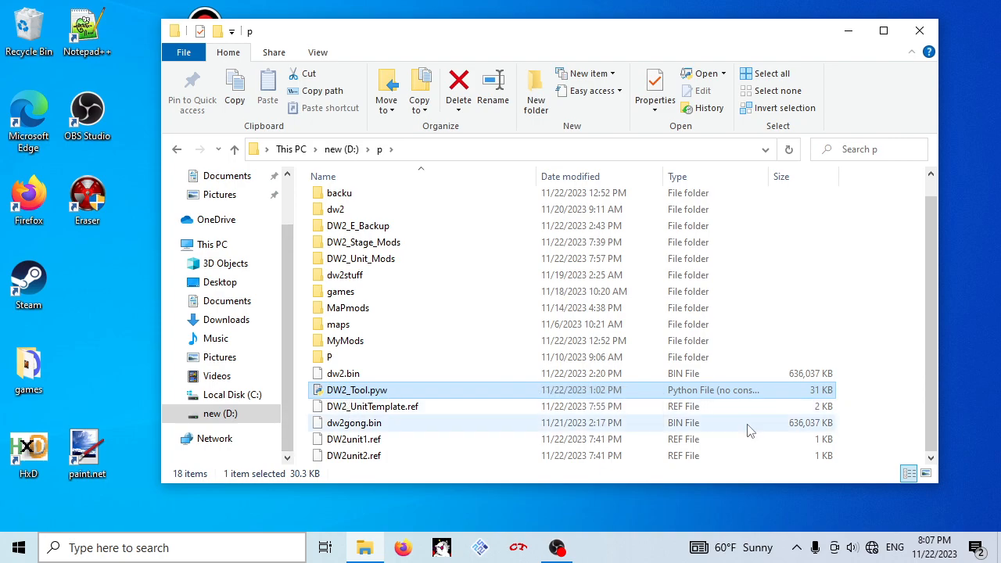
click(875, 405)
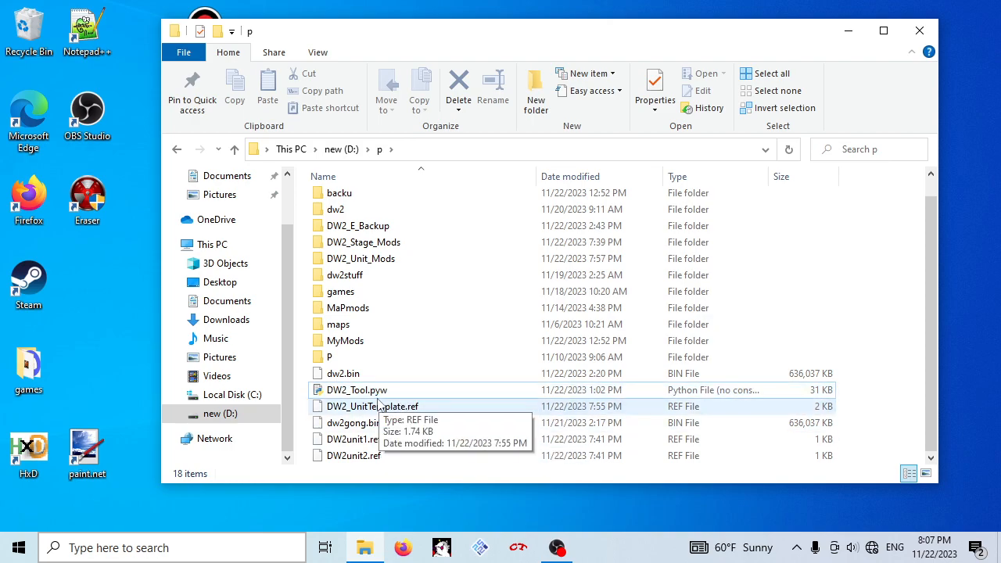
- Launch DW2_Tool.pyw from the p folder and move its window clear of the file names
double_click(367, 390)
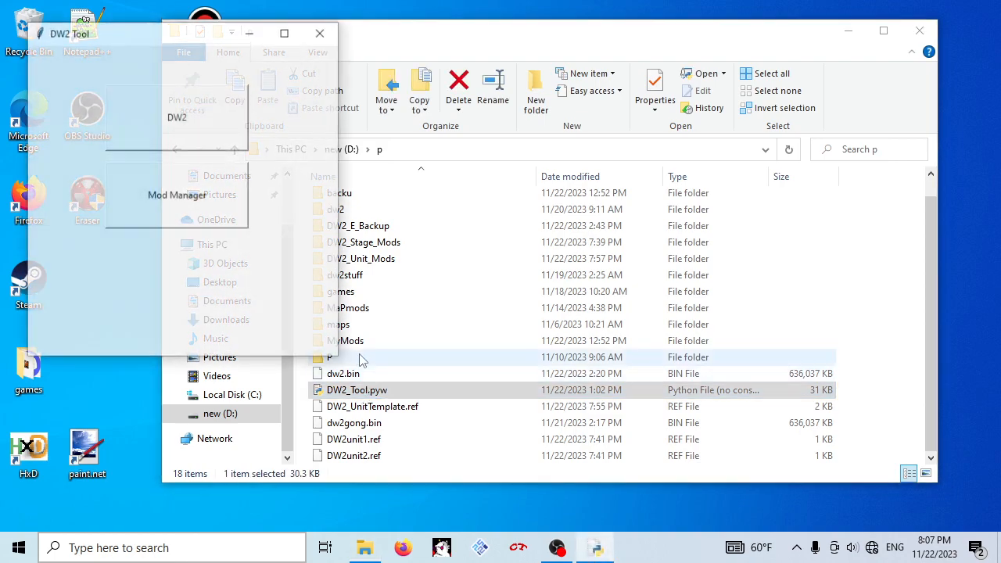
drag(154, 39, 602, 93)
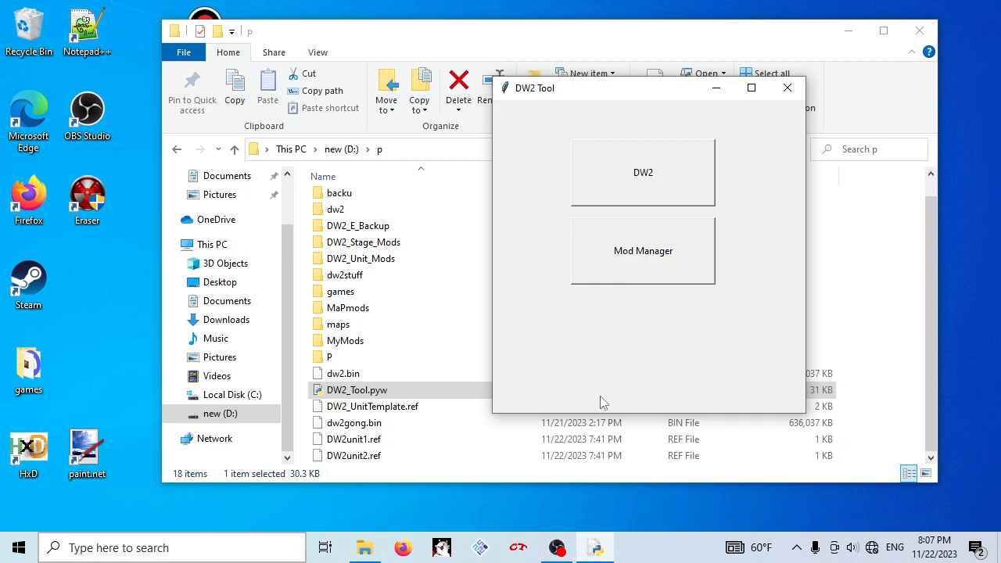
drag(548, 94, 552, 128)
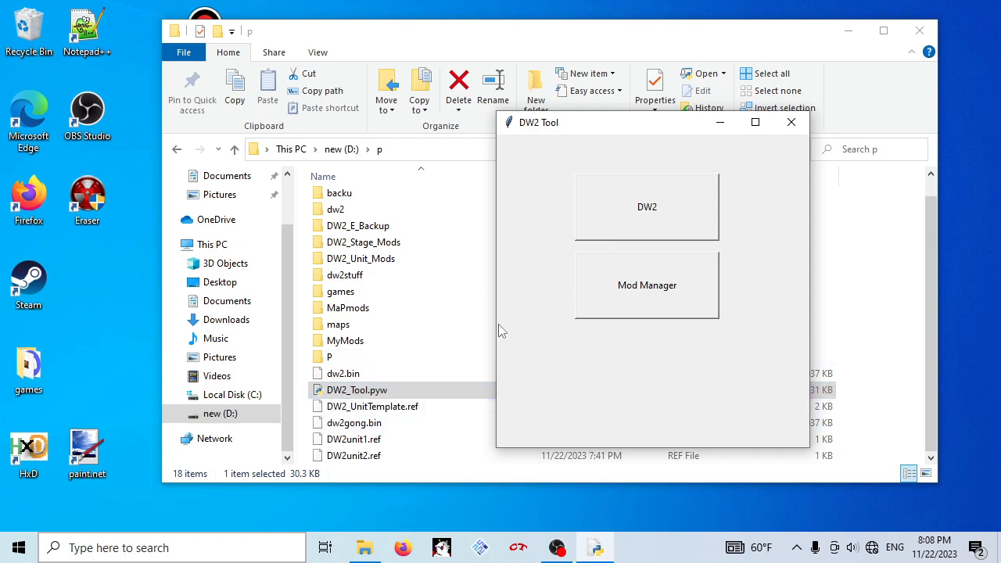
drag(589, 127, 575, 88)
- Open the DW2 editor selection in DW2 Tool and reposition its window beside the file names in the p folder
click(624, 173)
drag(112, 40, 529, 105)
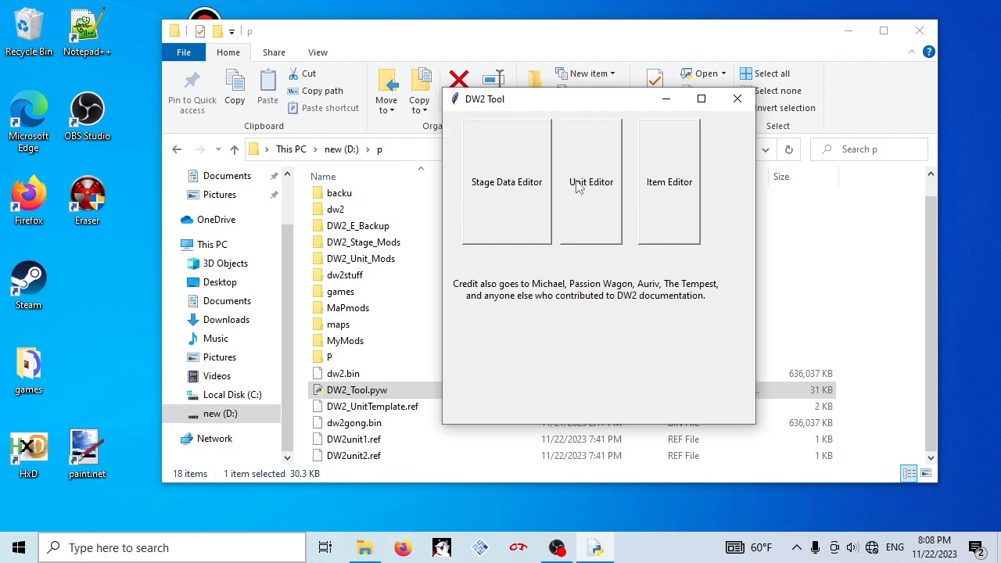
drag(586, 108, 588, 90)
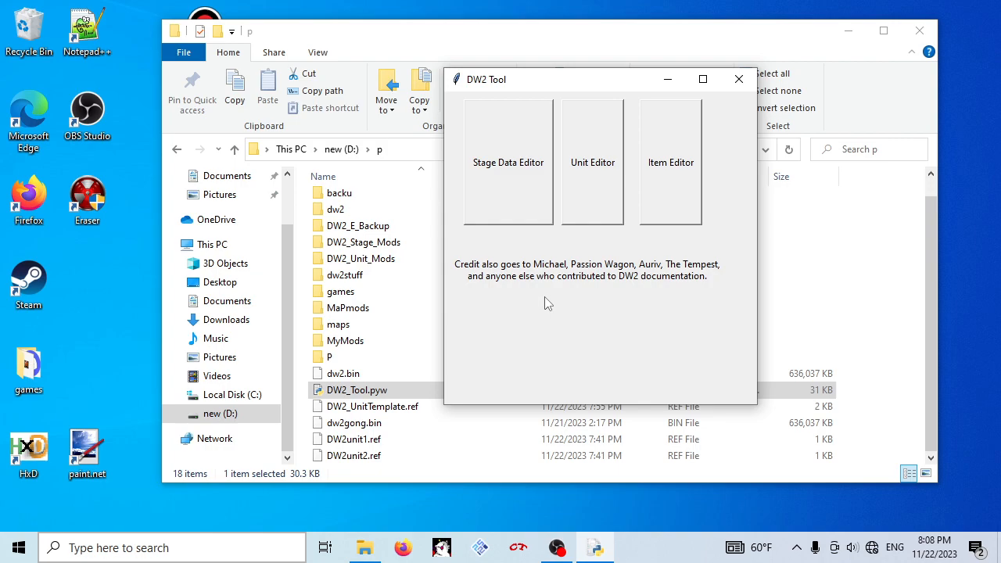
mouse_move(567, 84)
mouse_down()
mouse_move(581, 117)
mouse_move(569, 85)
mouse_up()
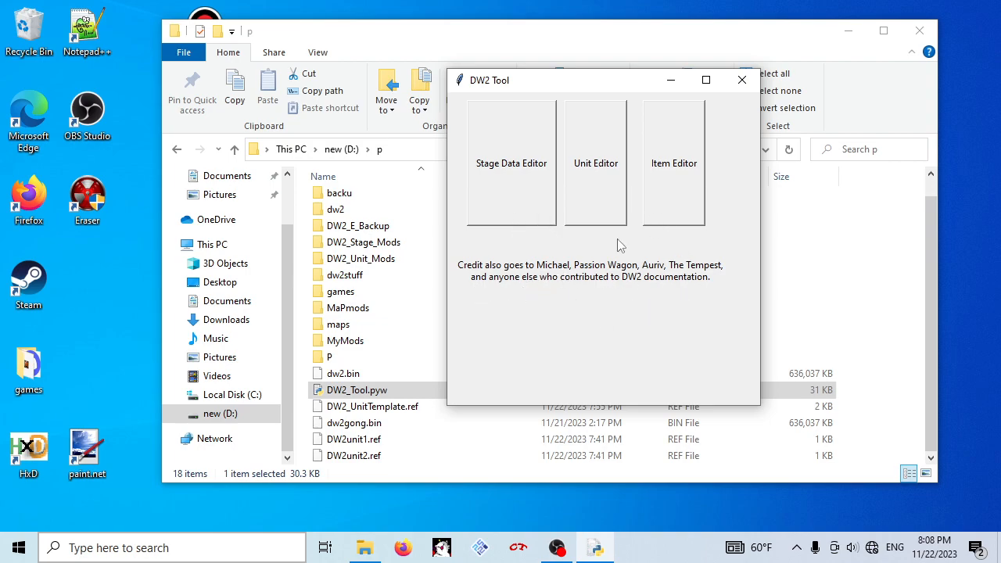
mouse_move(537, 92)
mouse_down()
mouse_move(480, 98)
mouse_move(519, 131)
mouse_move(529, 81)
mouse_up()
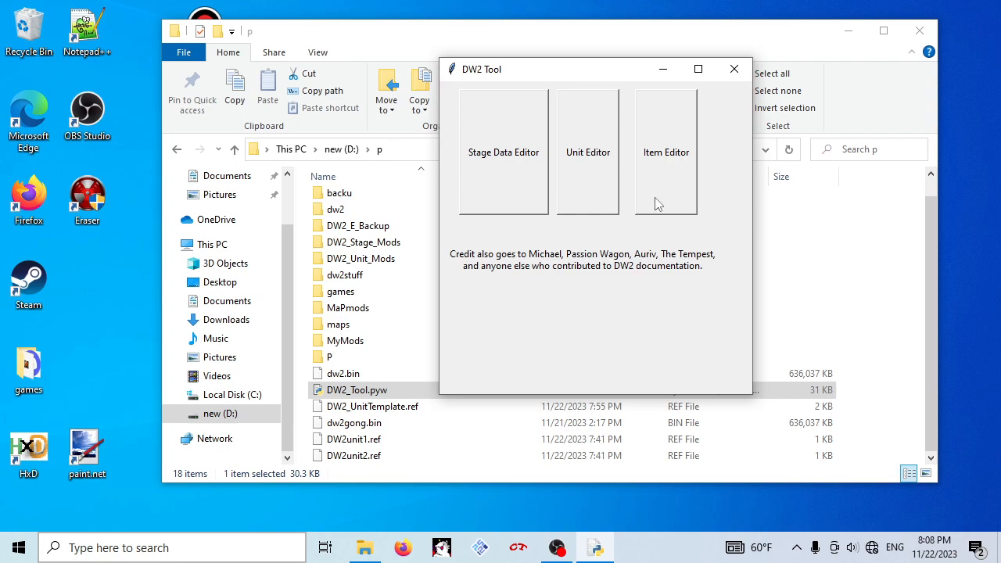